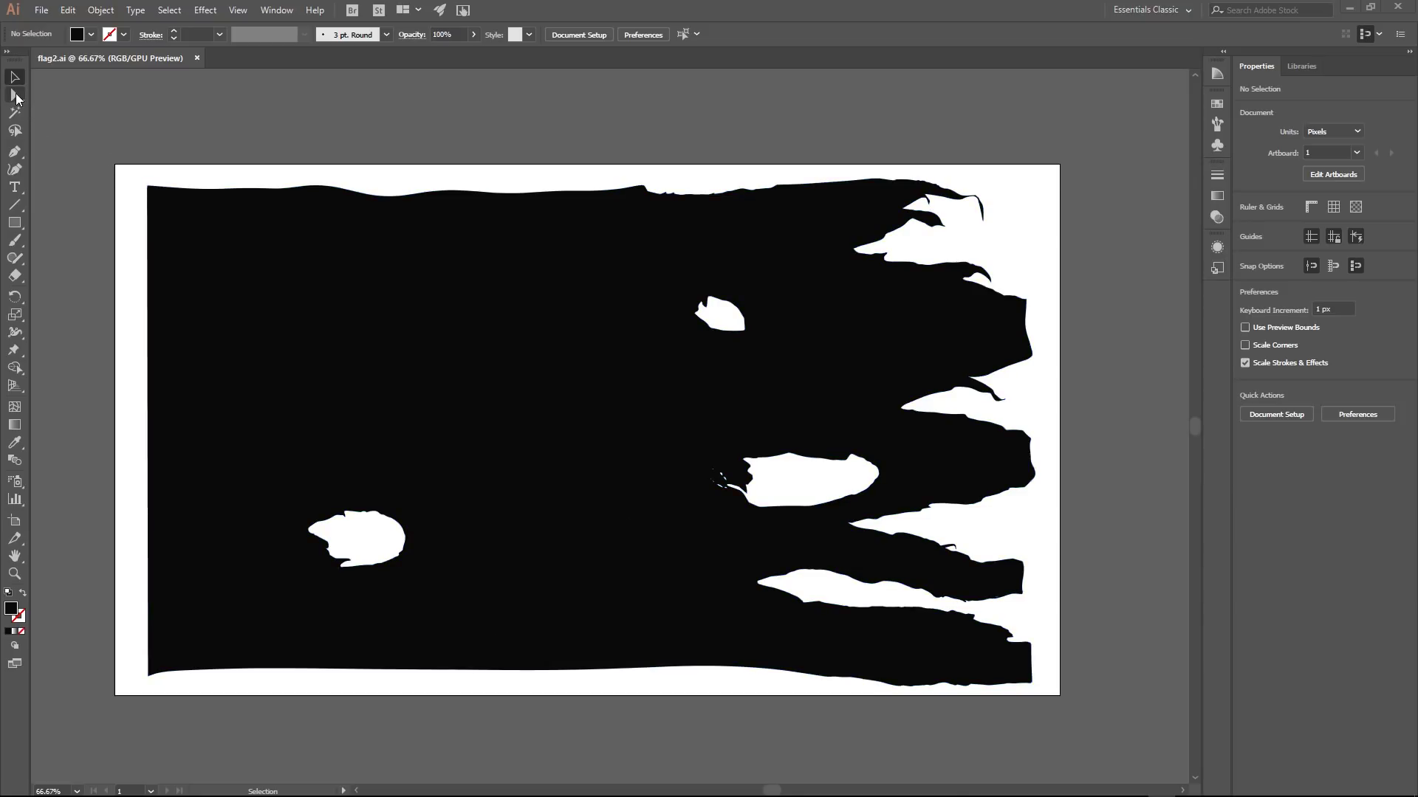
Select the entire flag artwork and save it with the file version set to Illustrator 8.
click(16, 96)
key(ctrl+a)
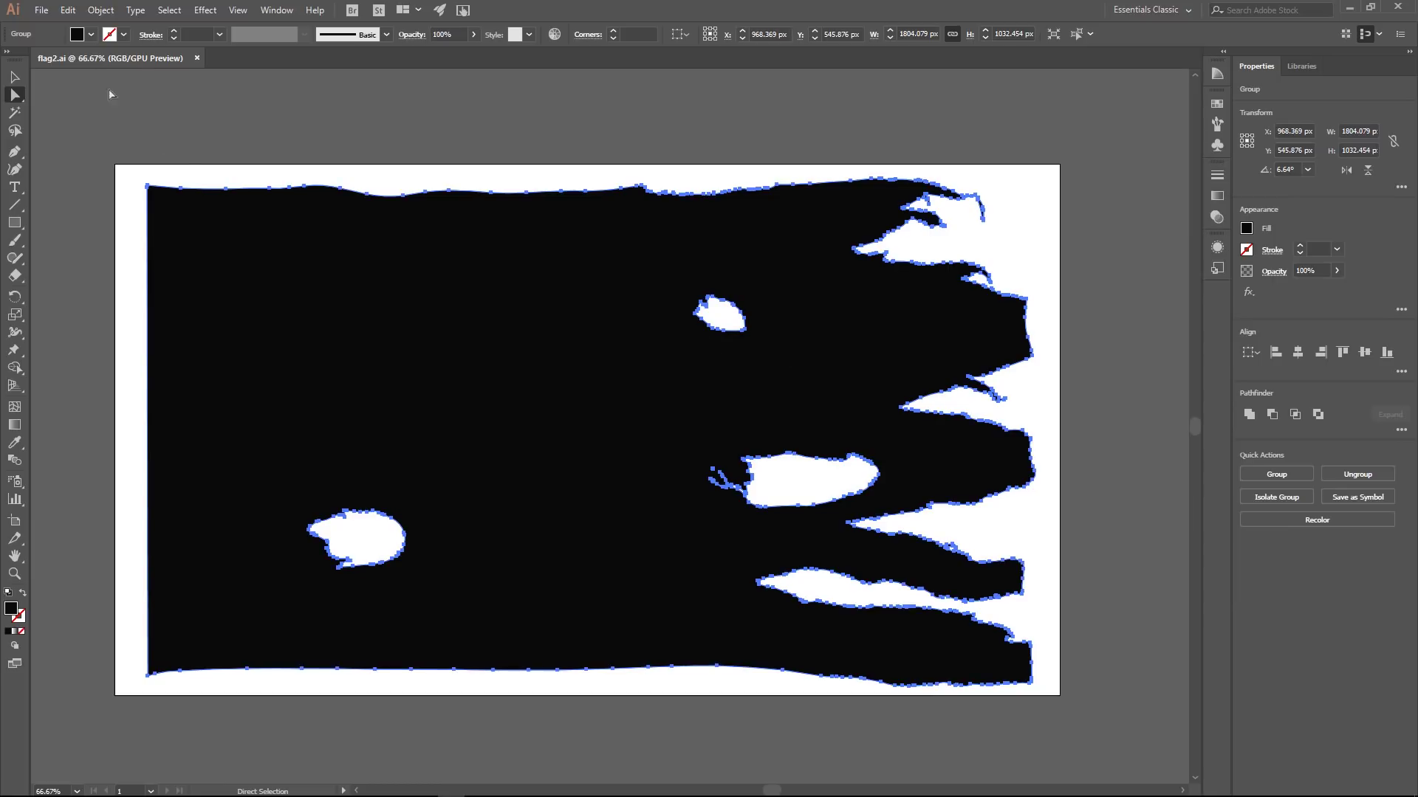
click(41, 11)
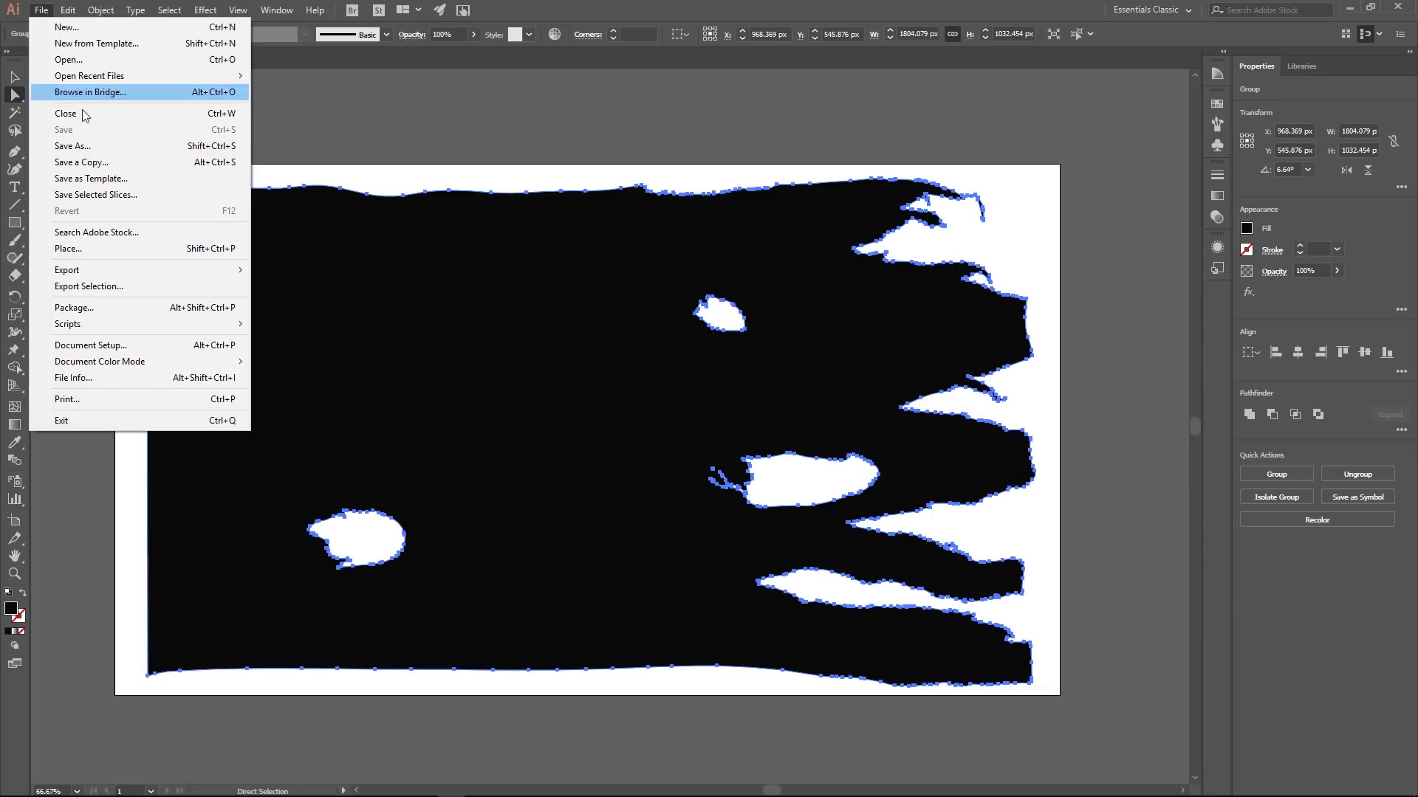
click(97, 148)
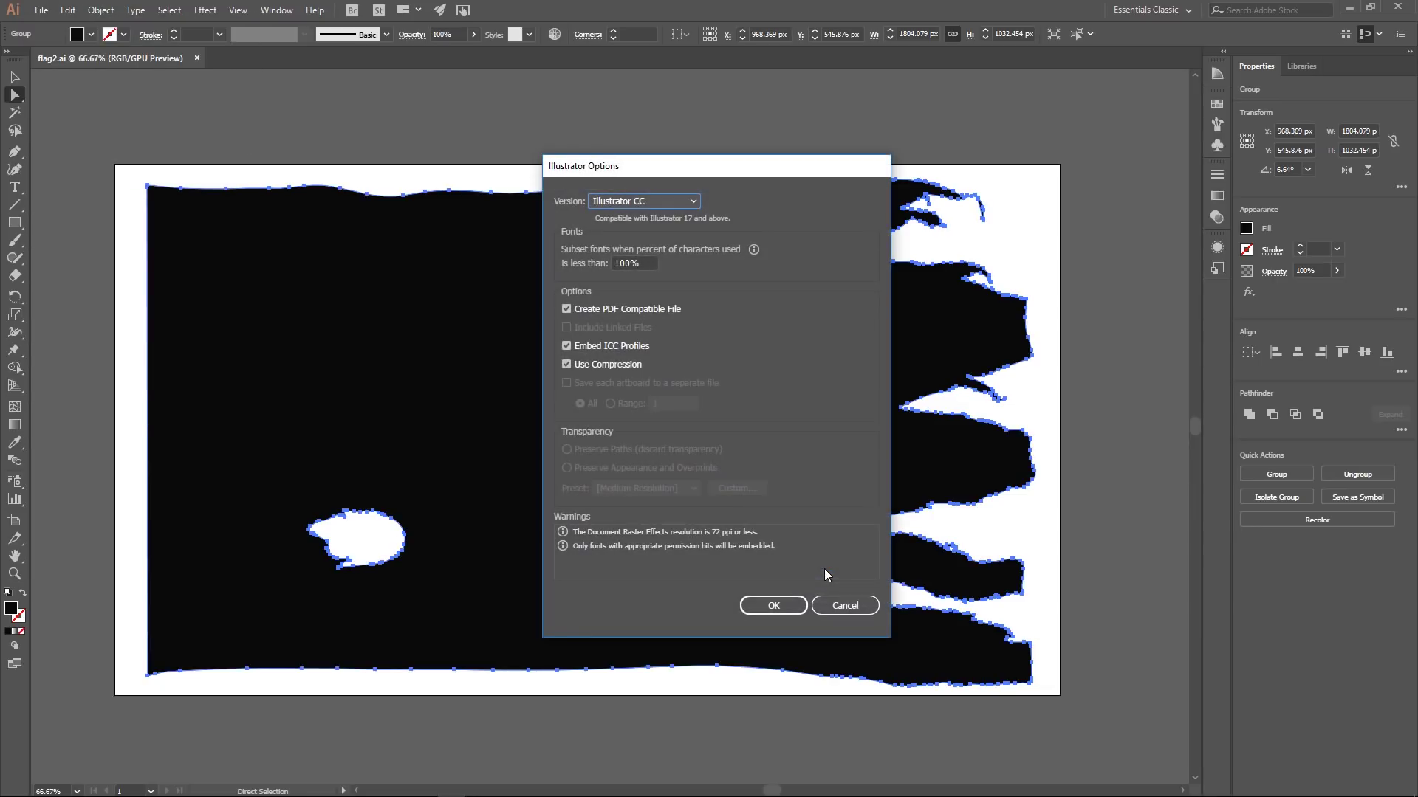
click(656, 201)
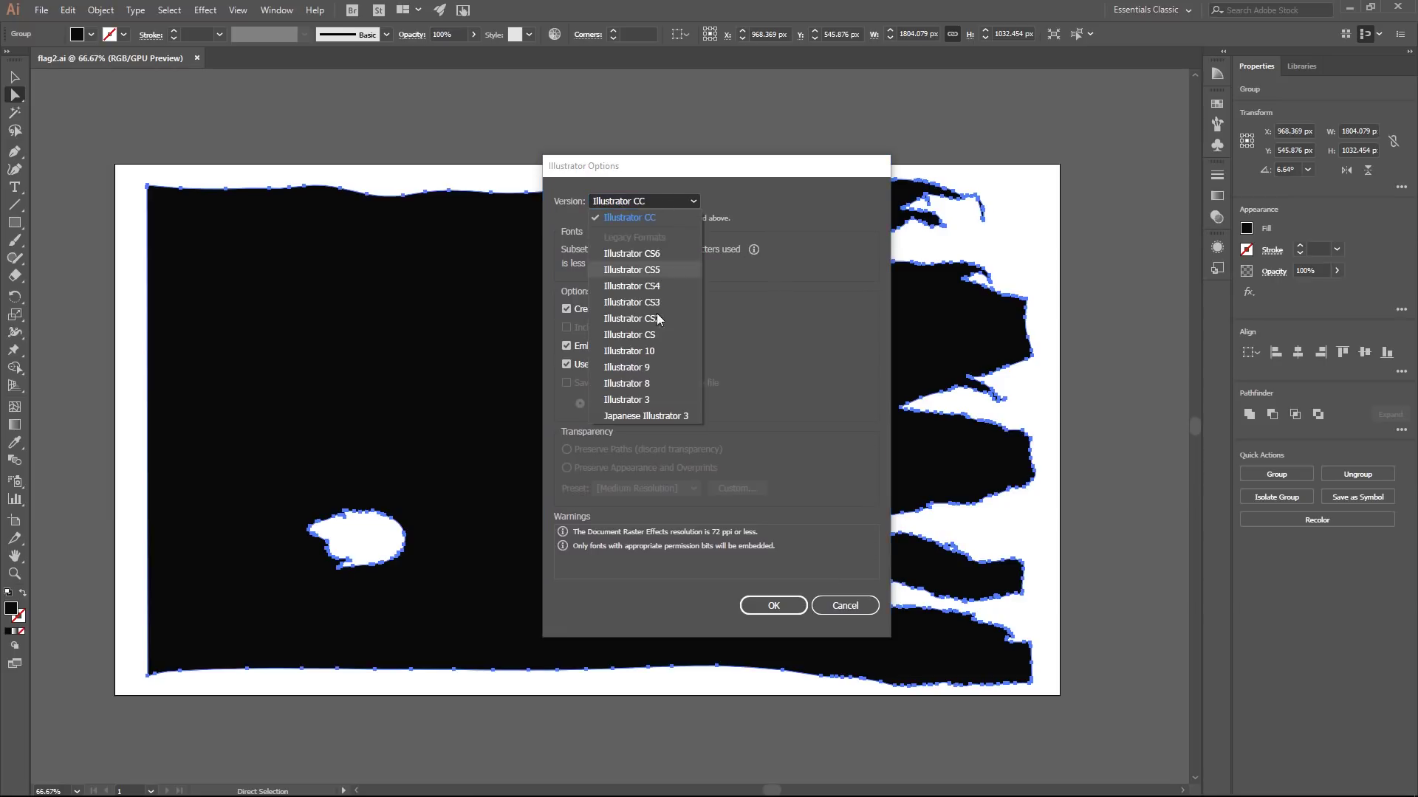
click(648, 384)
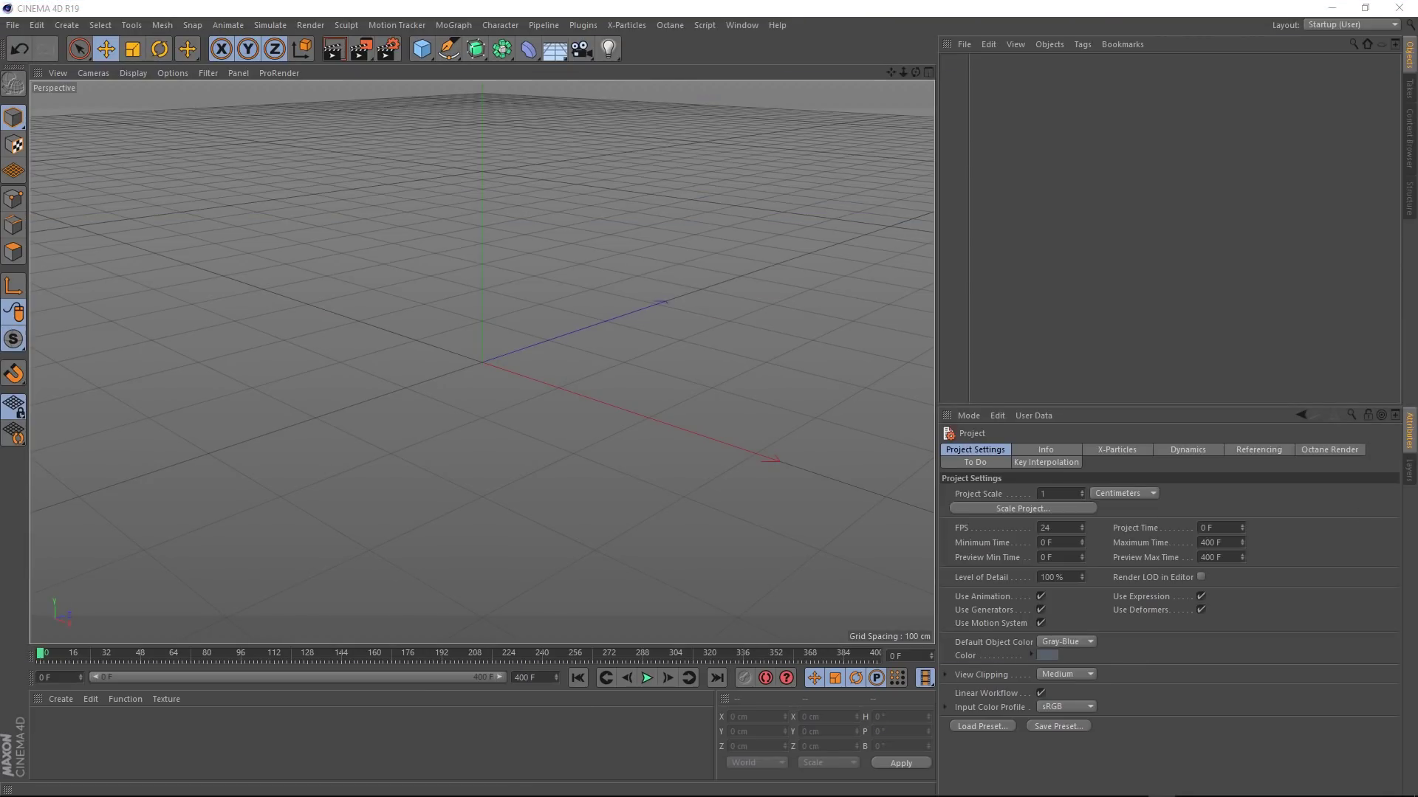
Switch to Cinema 4D and import the flag shape Illustrator file at a scale of 1 centimeter with connected splines.
drag(475, 383, 475, 383)
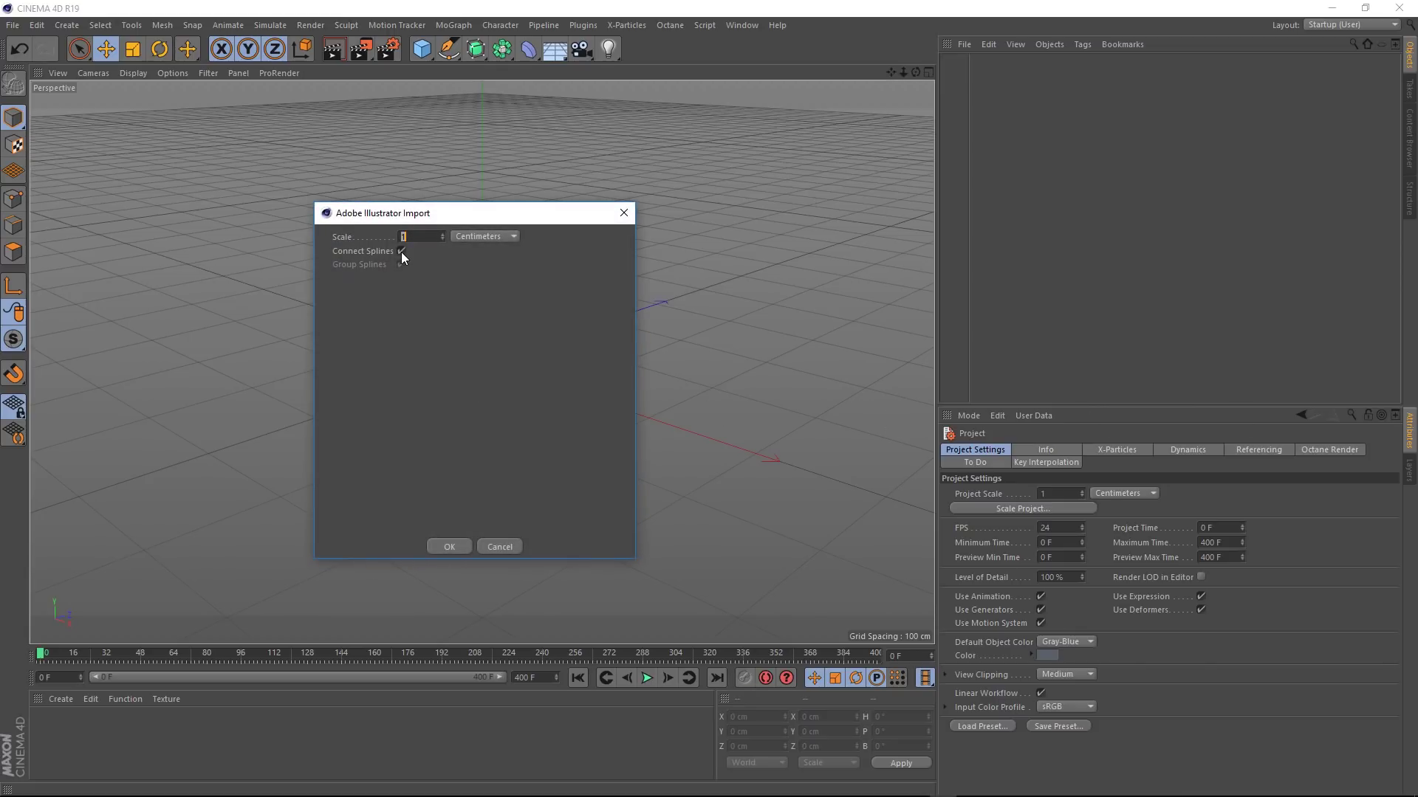
click(448, 548)
alt+drag(454, 555, 603, 518)
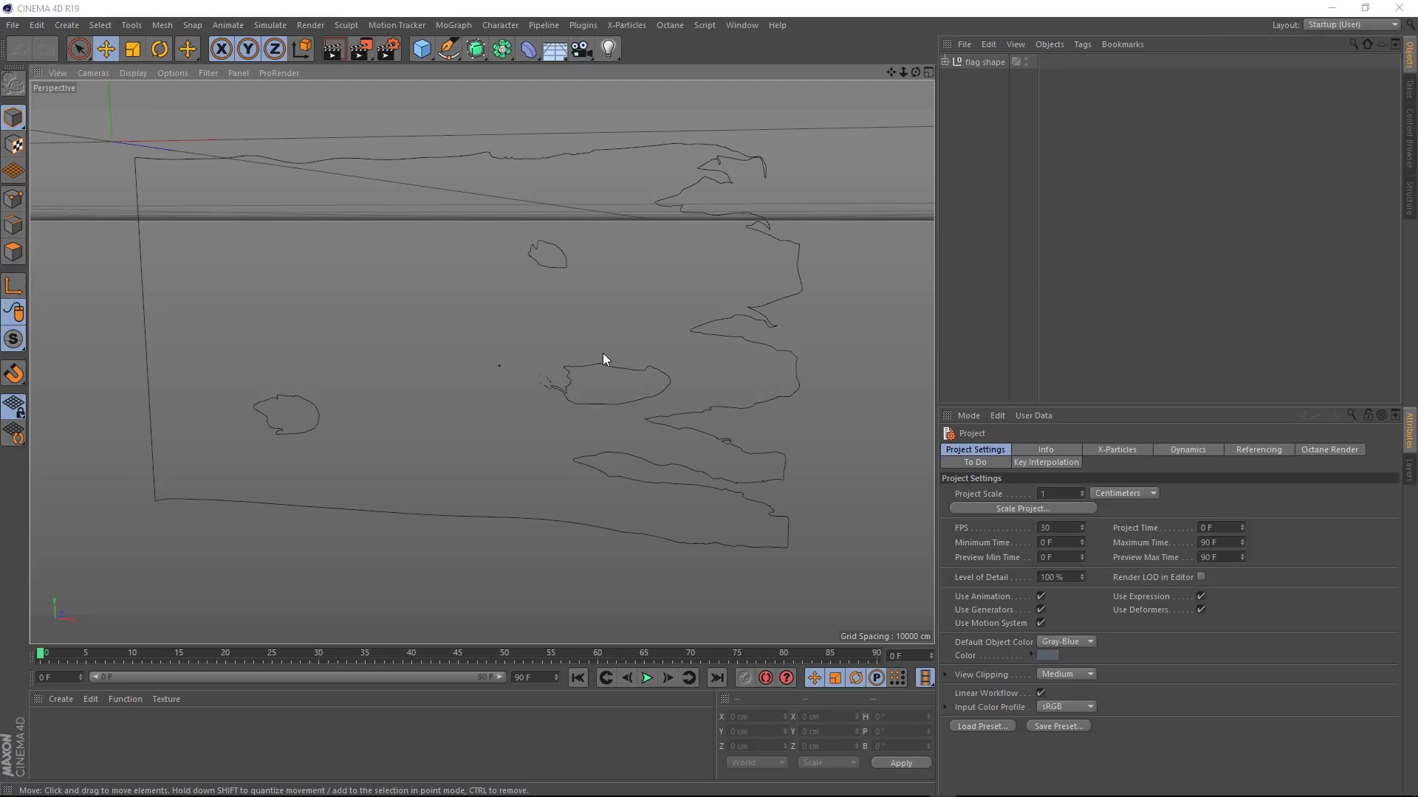
Expand the flag shape group and delete its stray splines Path 6, Path 7, Path 8 and Path 9.
click(944, 62)
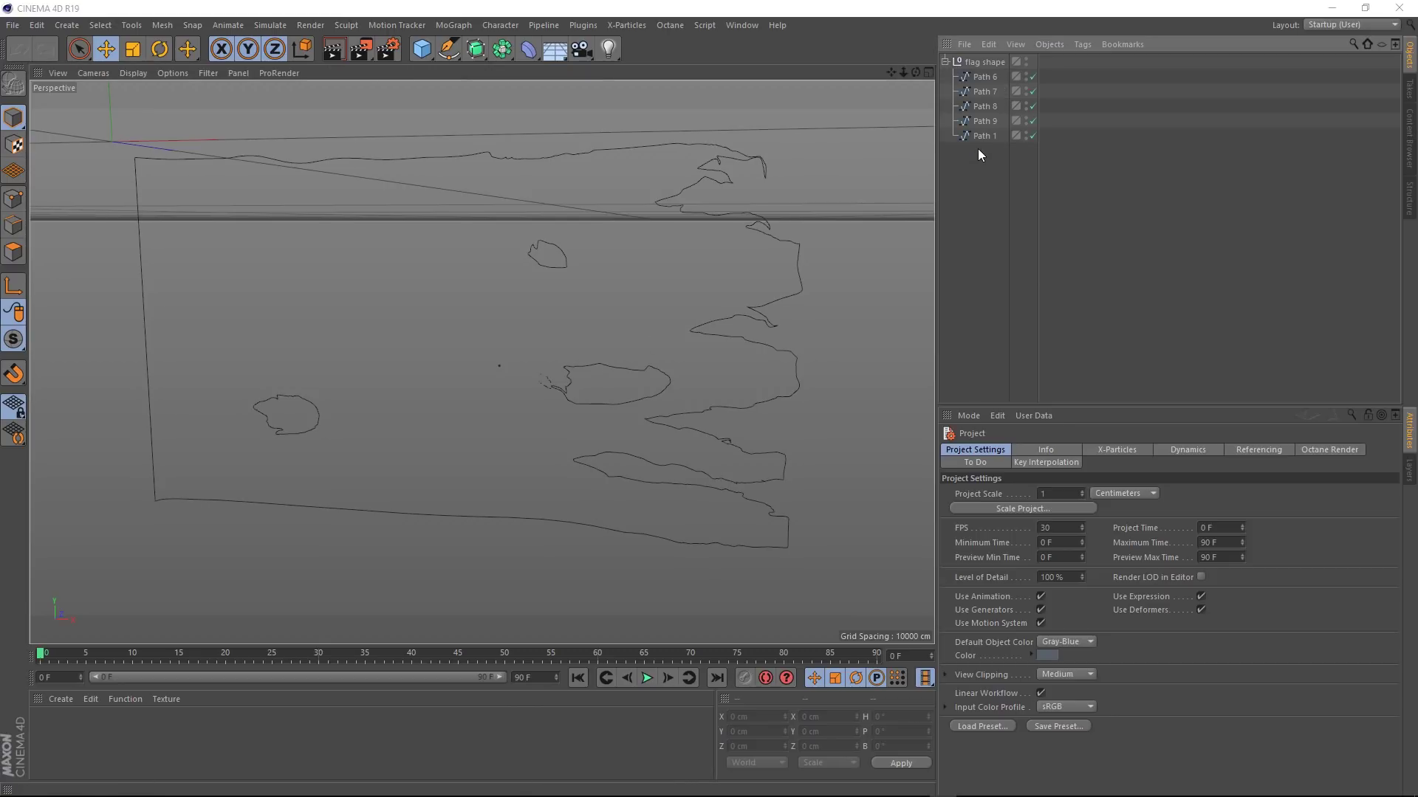
click(984, 77)
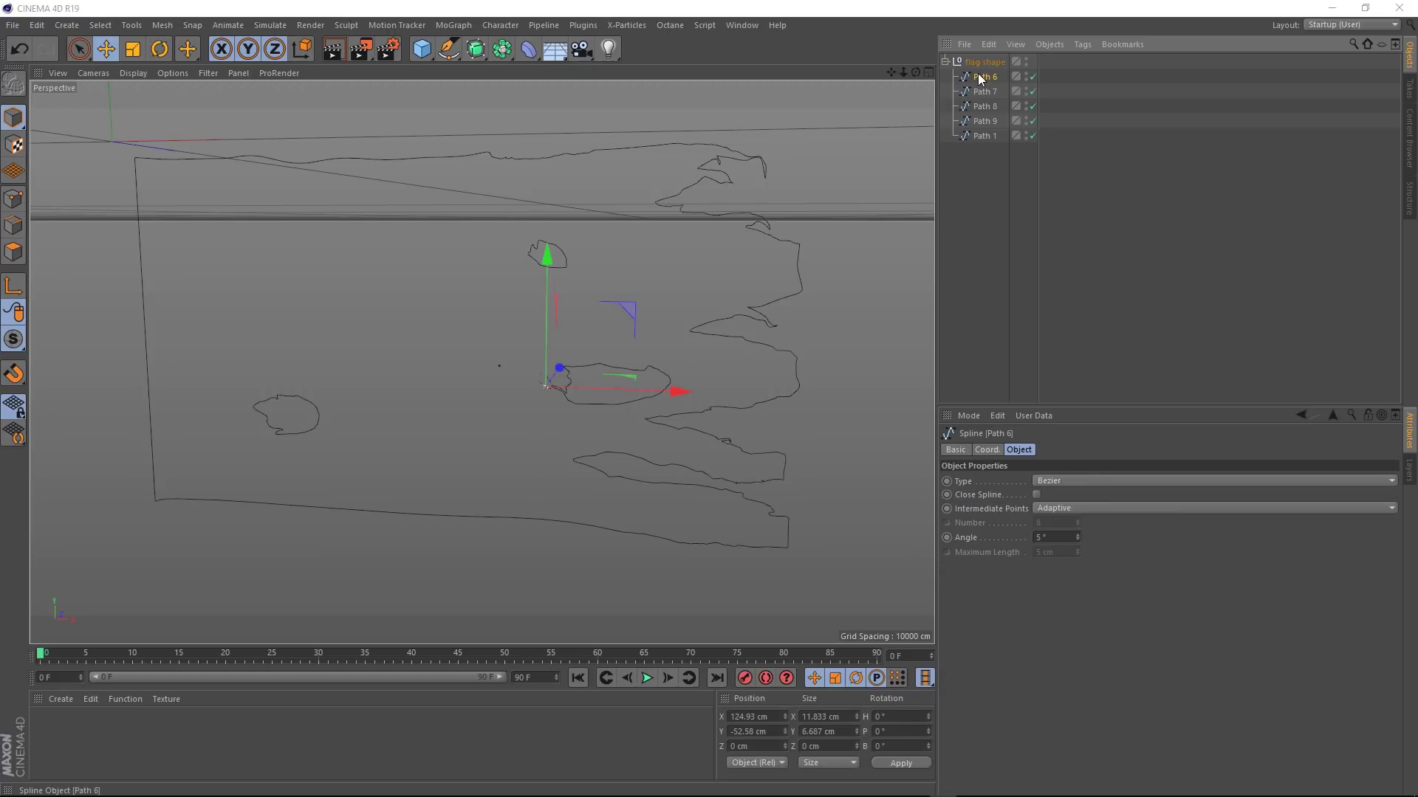
scroll(547, 391, up, 8)
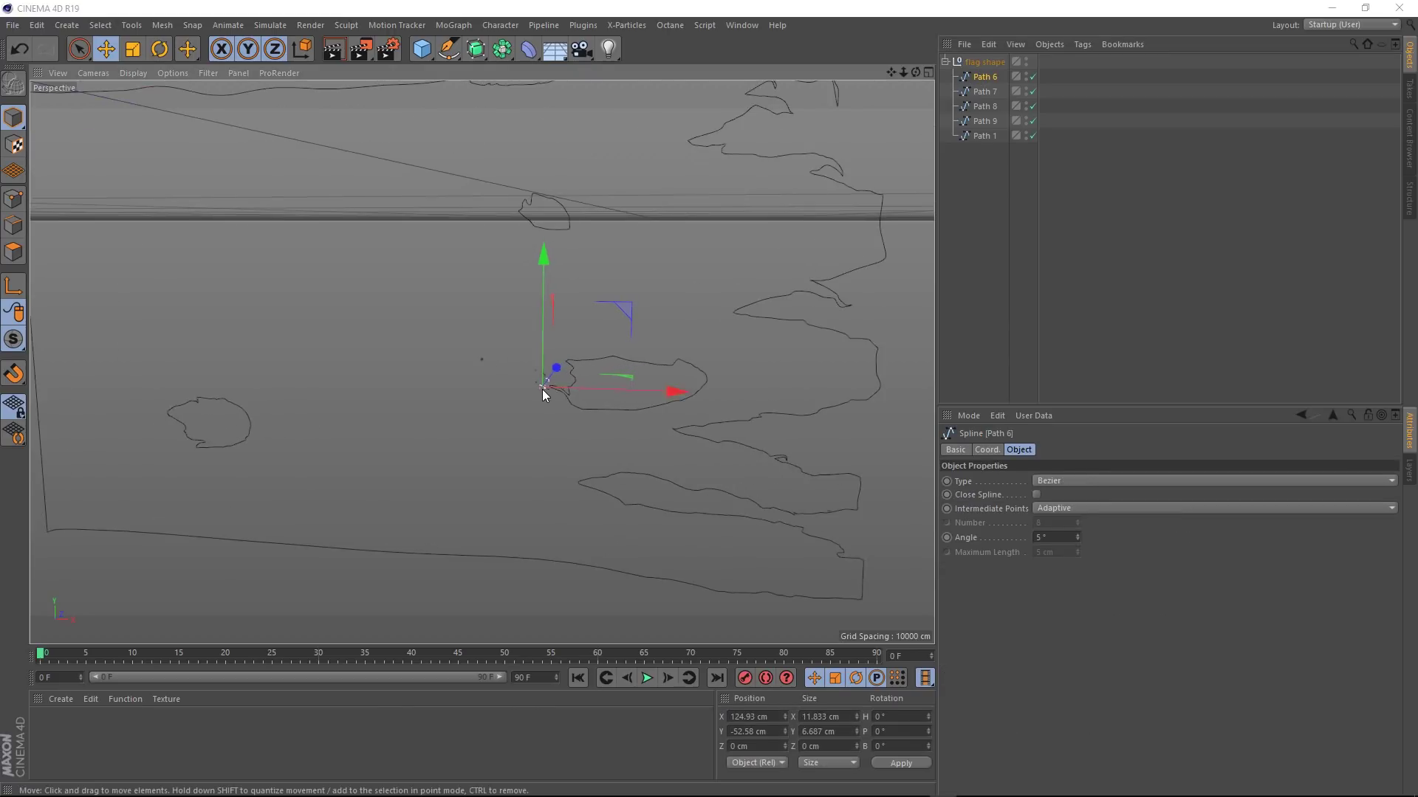
scroll(546, 392, up, 2)
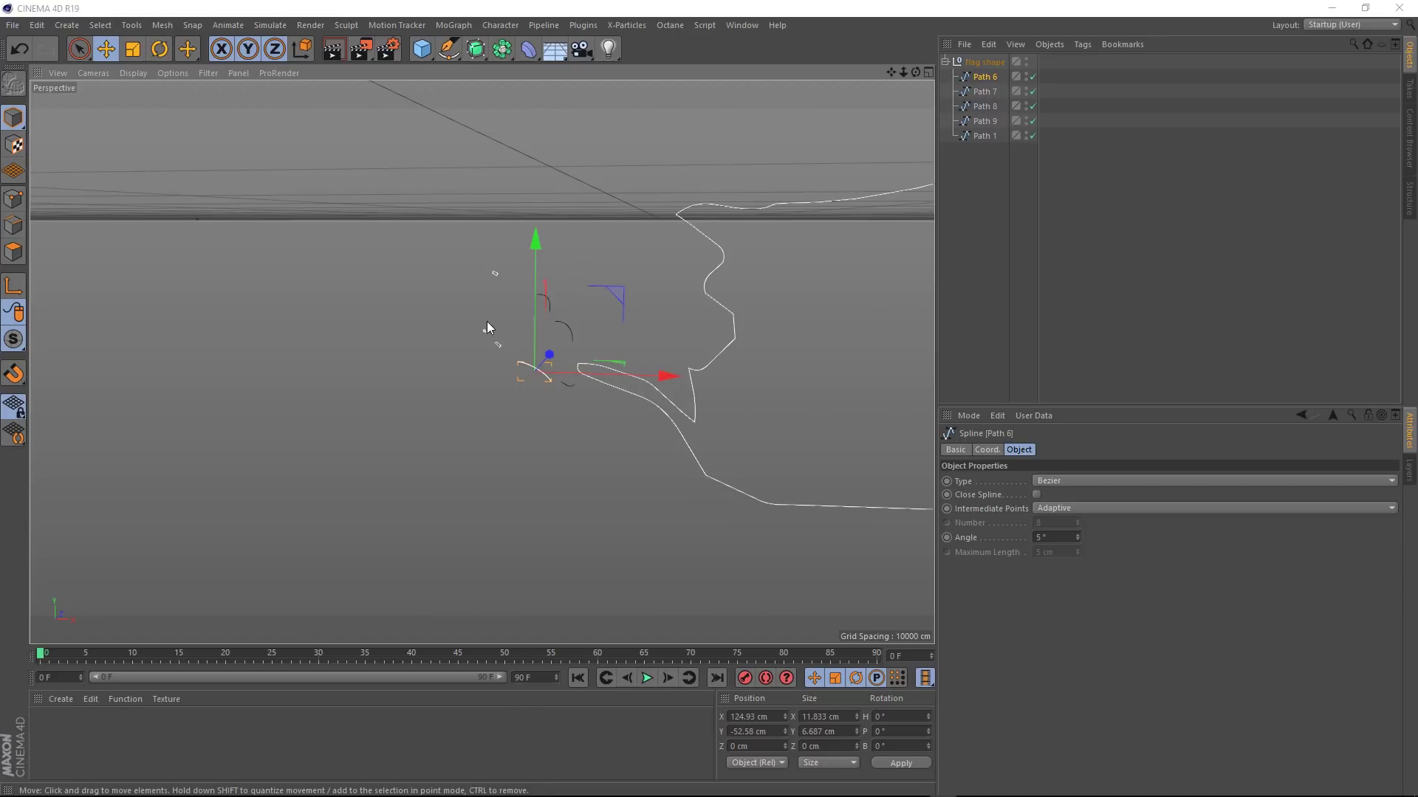
click(983, 92)
click(982, 108)
click(980, 124)
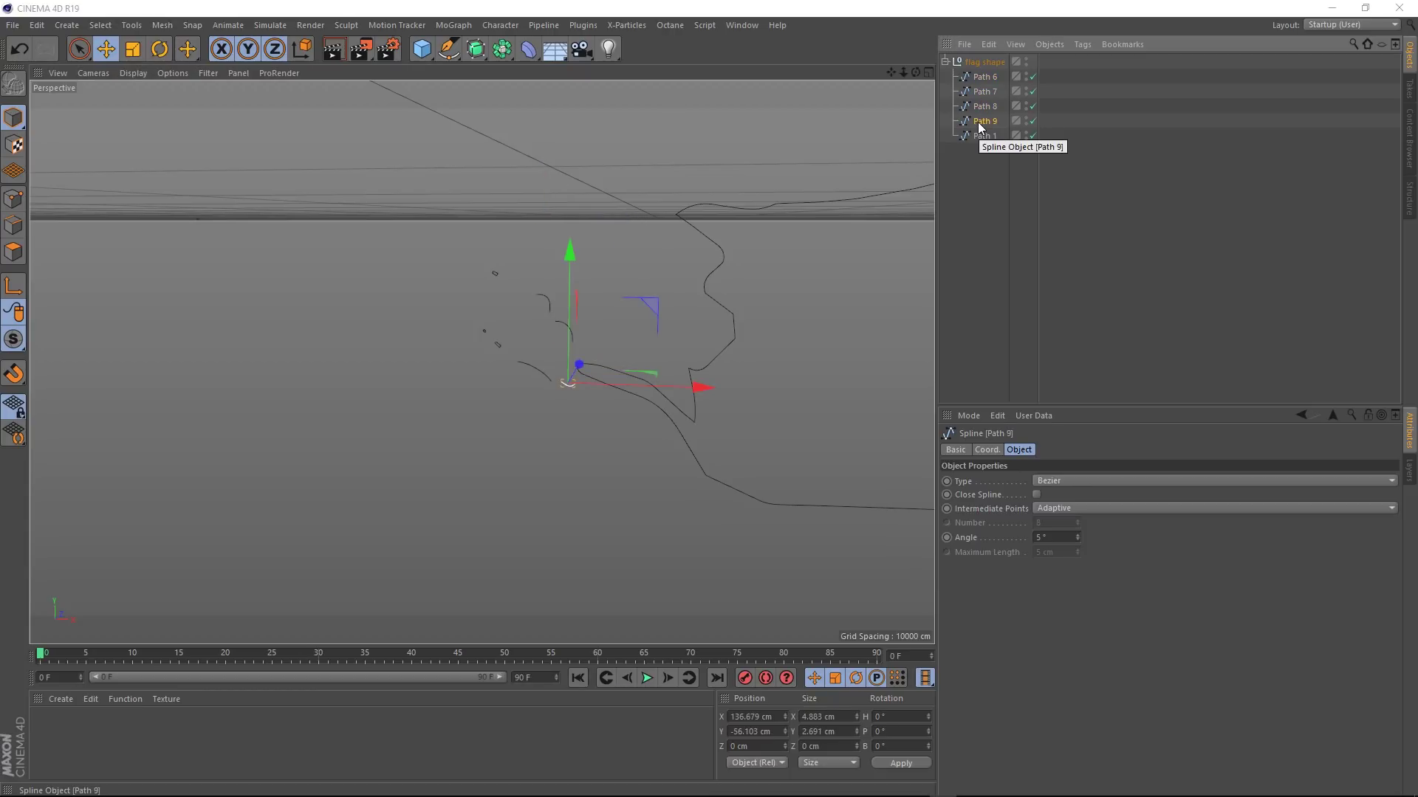
shift+click(983, 77)
key(Delete)
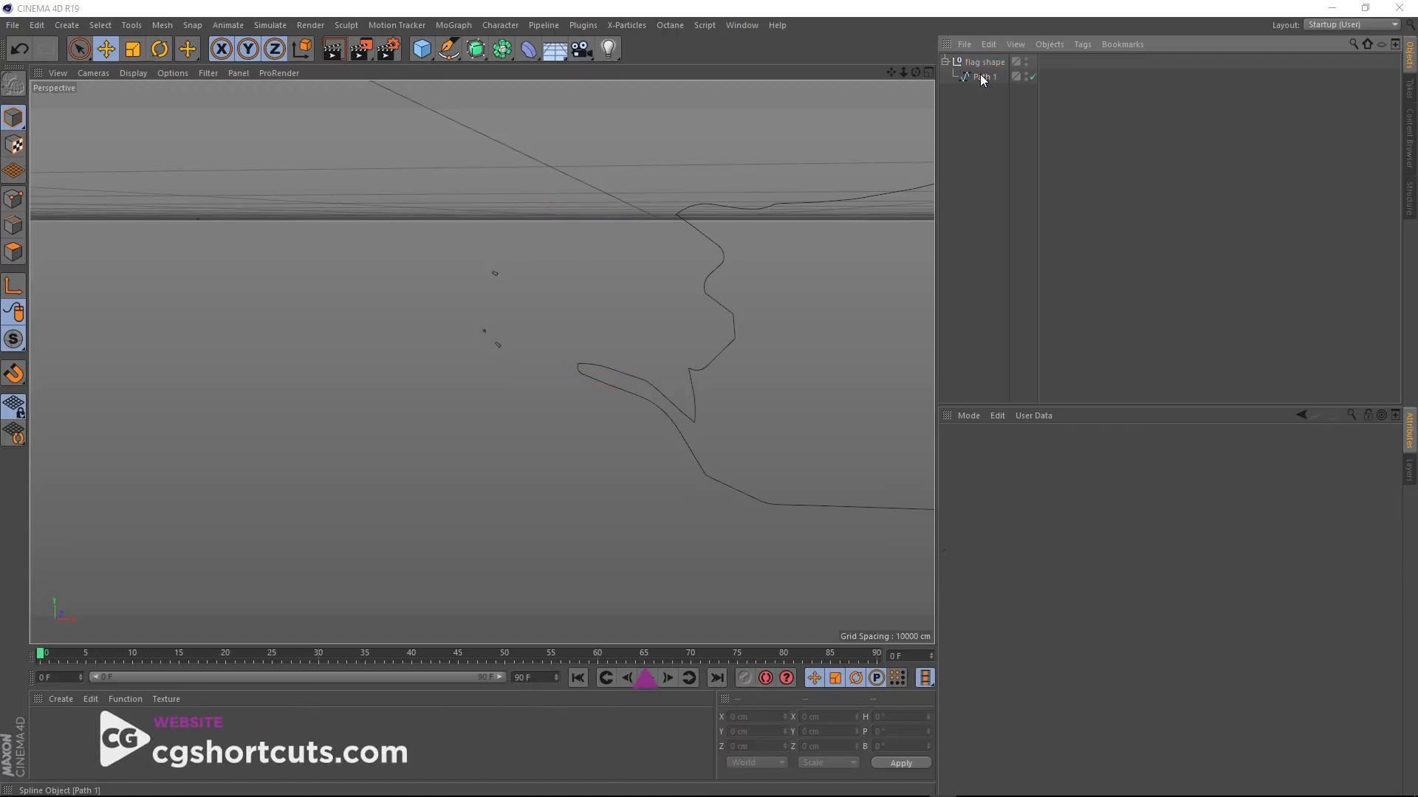
Take Path 1 out of the flag shape group and delete the emptied group.
click(982, 78)
key(h)
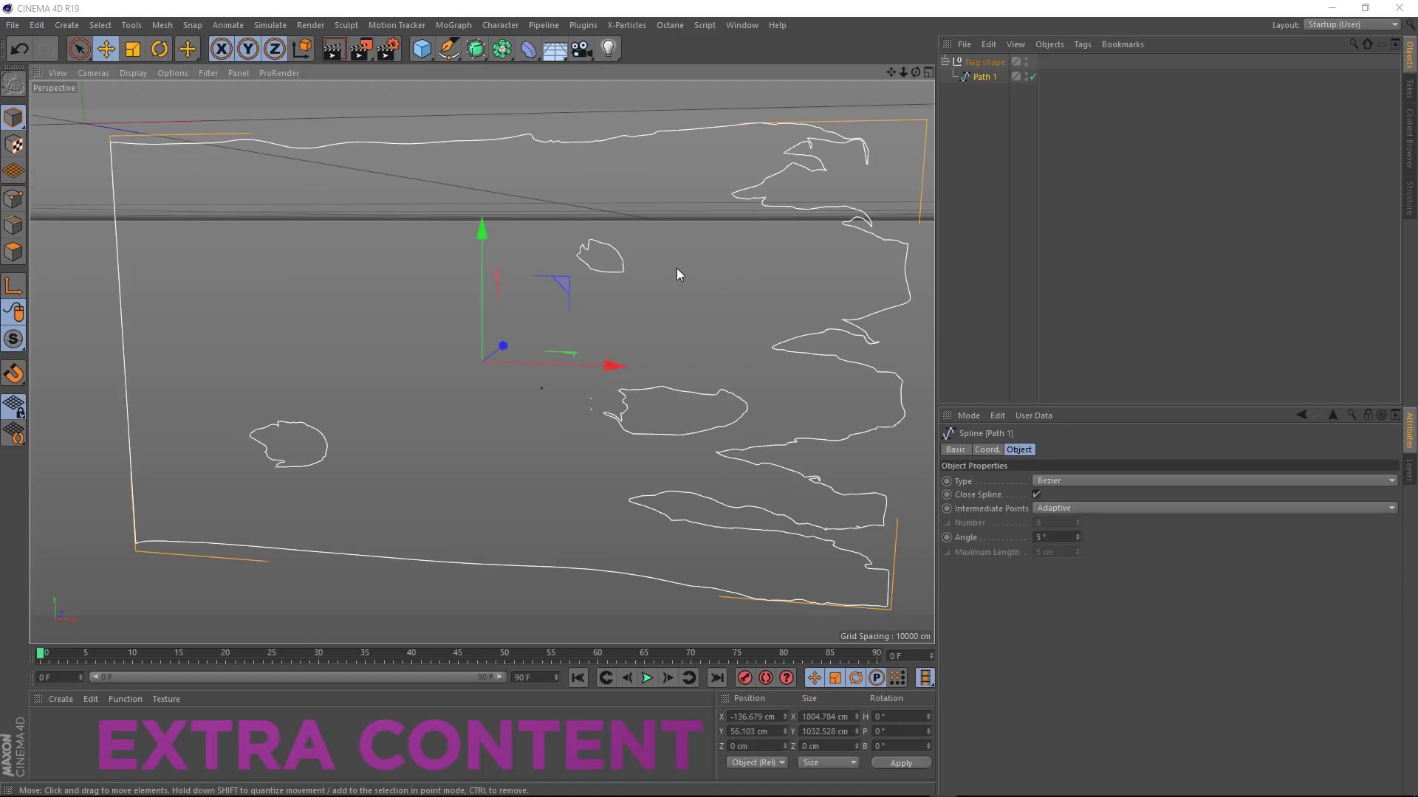
drag(976, 76, 979, 88)
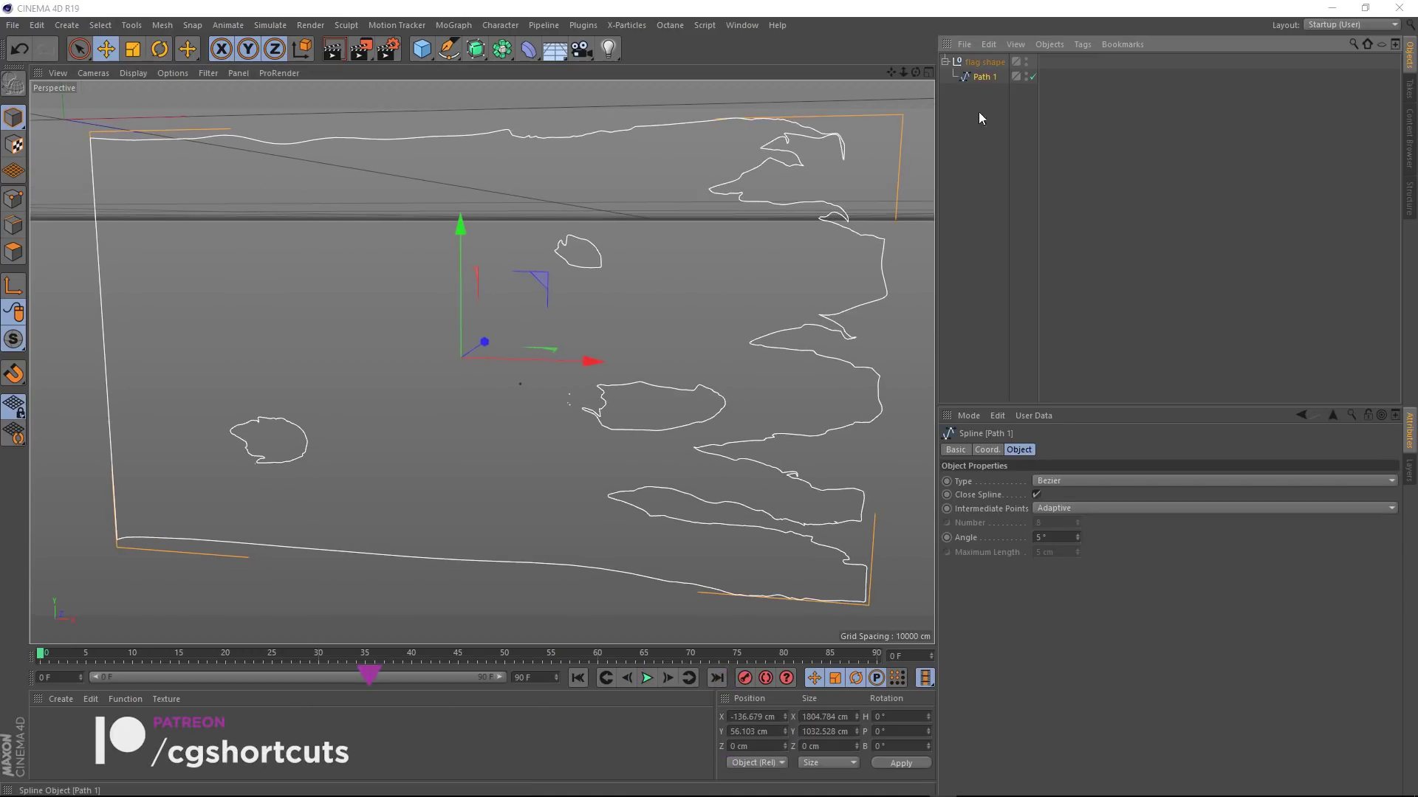
click(975, 62)
key(Delete)
Rename the remaining Path 1 spline as Flag Spline.
double_click(975, 62)
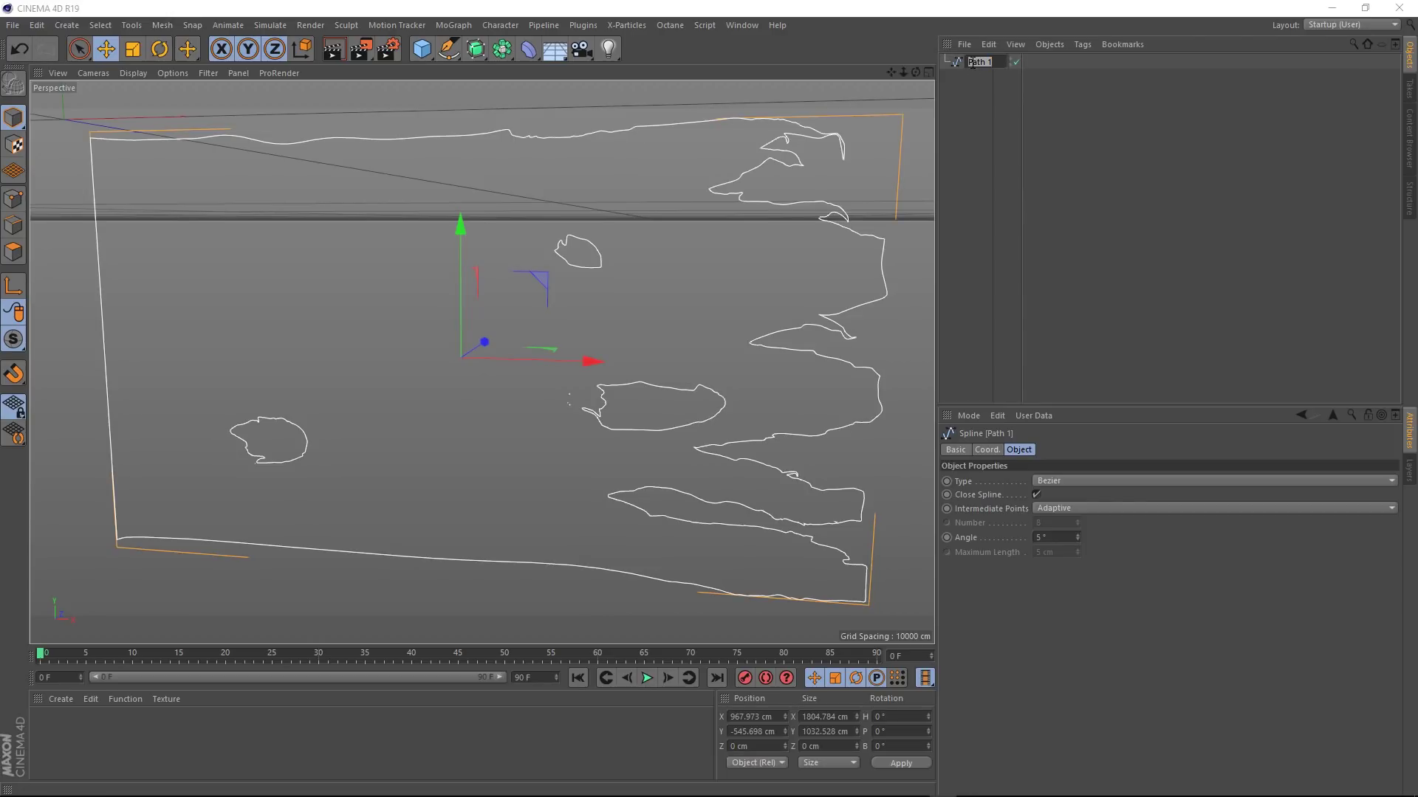
text(Flag Spline)
key(Return)
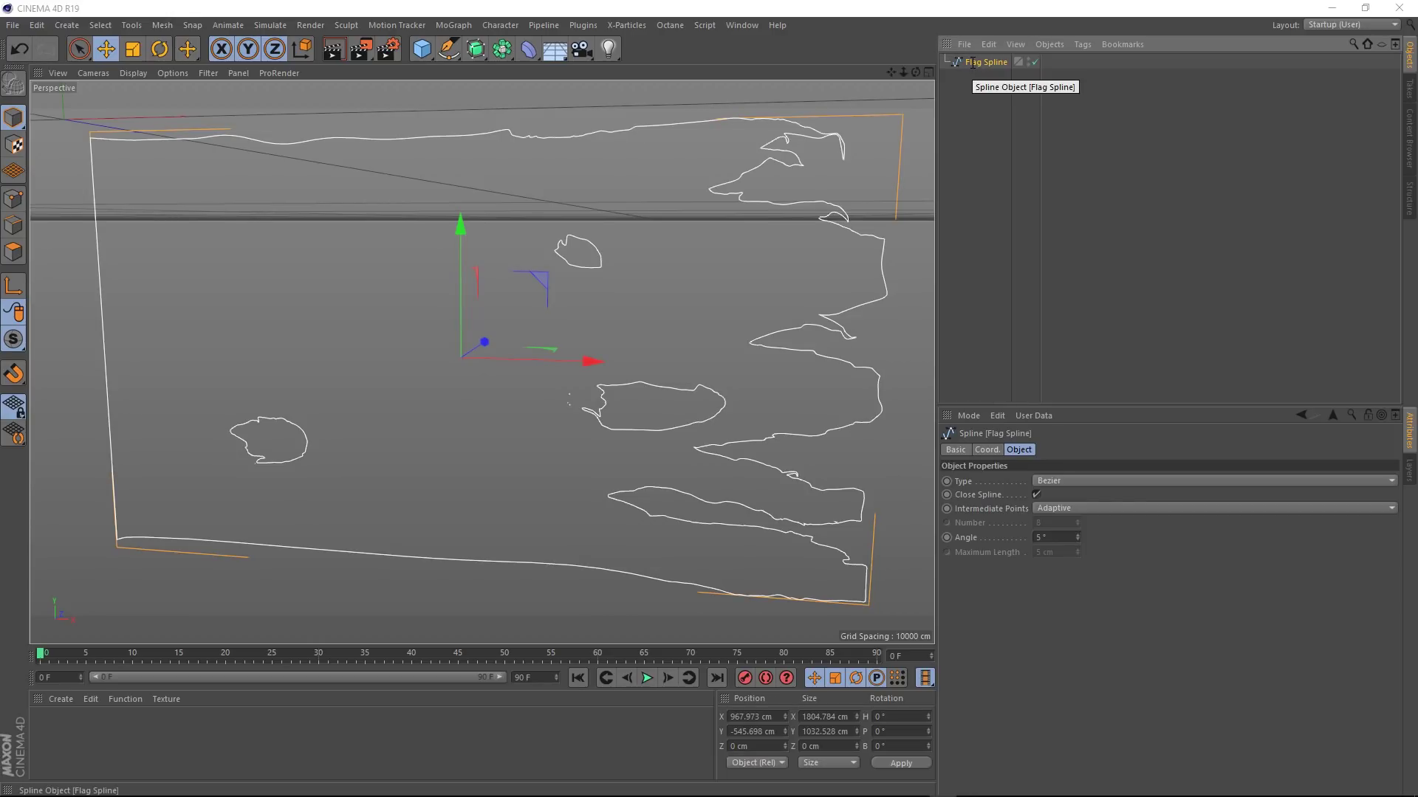
Center the Flag Spline in the scene by setting its X and Y positions to 0 cm.
click(985, 450)
double_click(987, 482)
text(0)
key(Tab)
text(0)
key(Return)
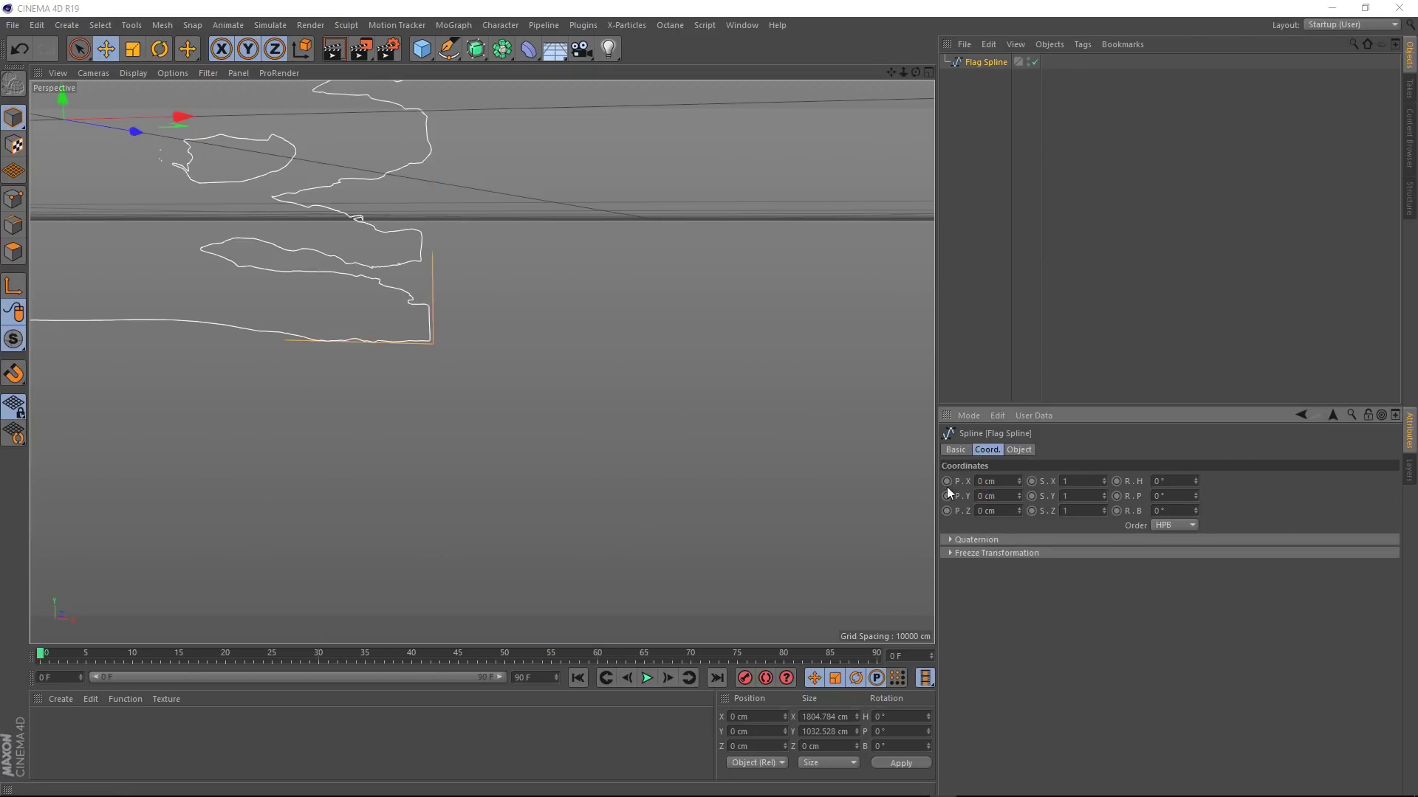
alt+drag(515, 351, 611, 467)
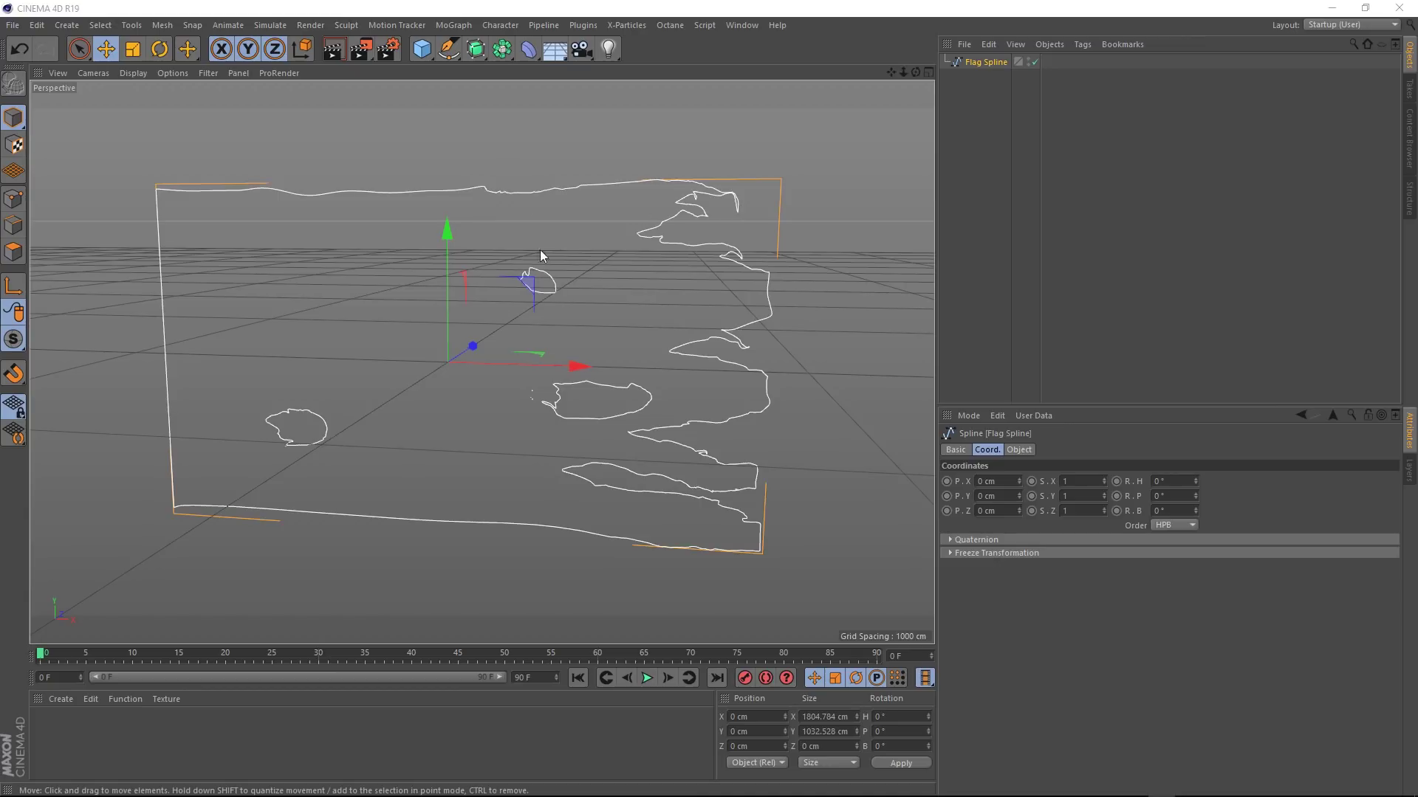
Add an Extrude generator as the parent of the Flag Spline.
click(475, 49)
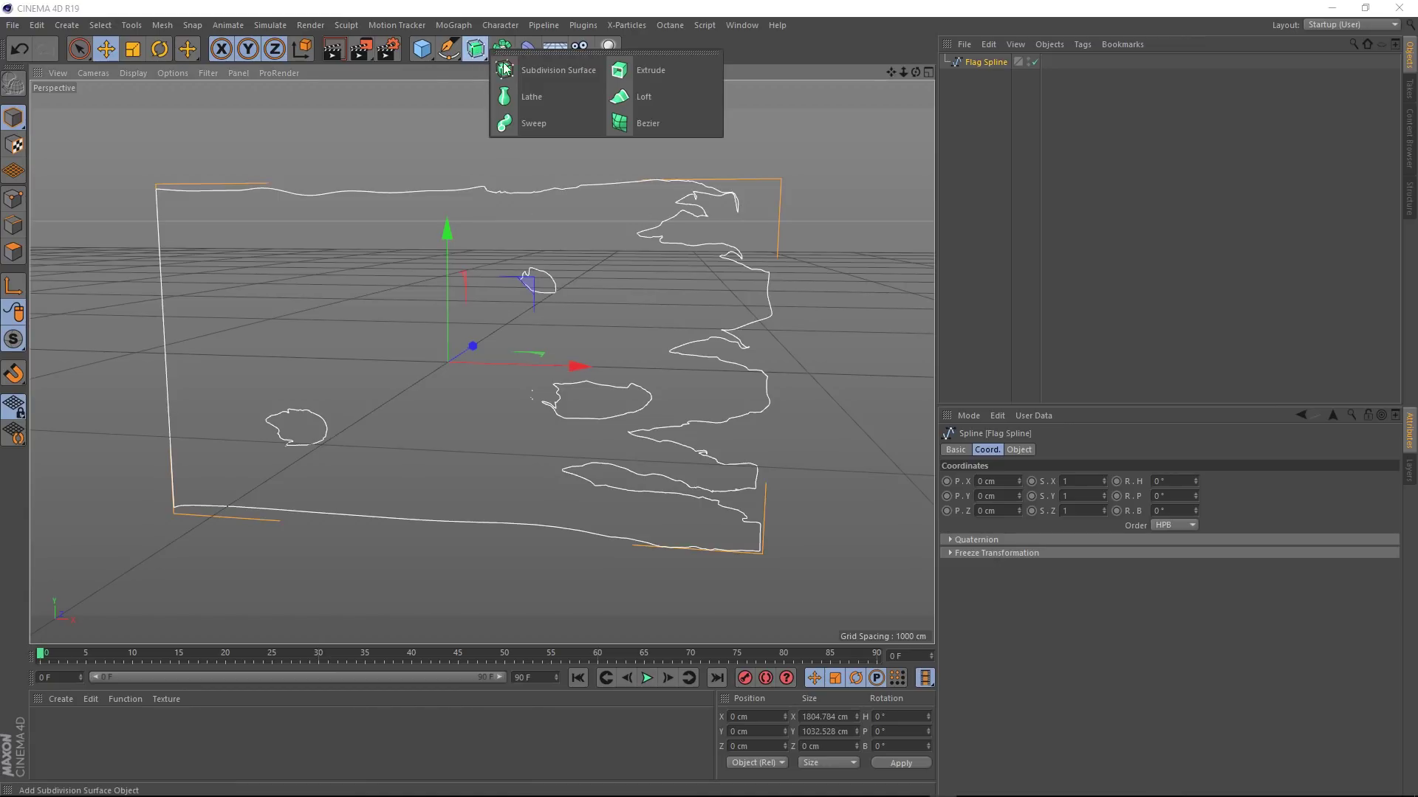
alt+click(714, 83)
alt+drag(715, 251, 700, 338)
scroll(700, 338, up, 5)
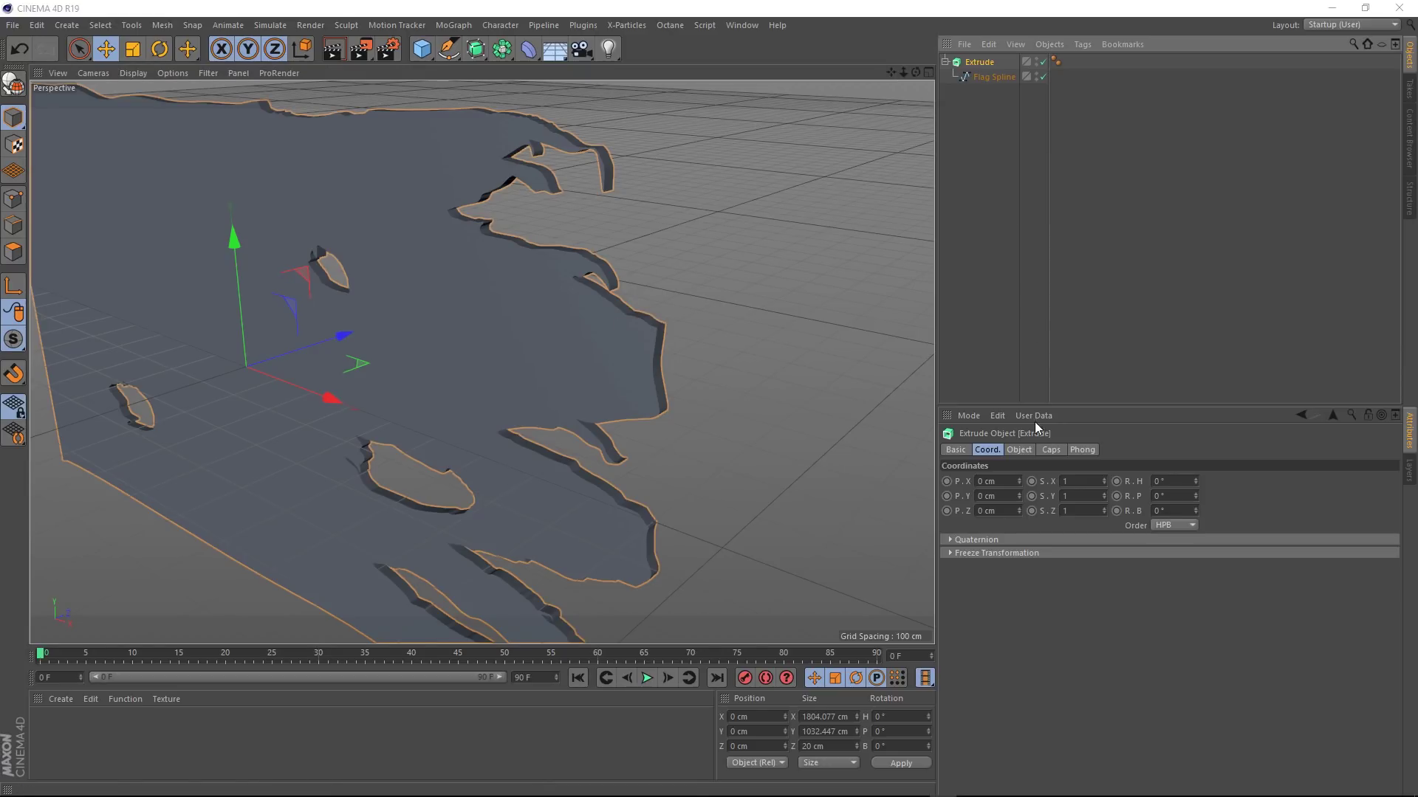
Set the Extrude object's Z movement to 0 cm so the flag is flat.
click(1020, 450)
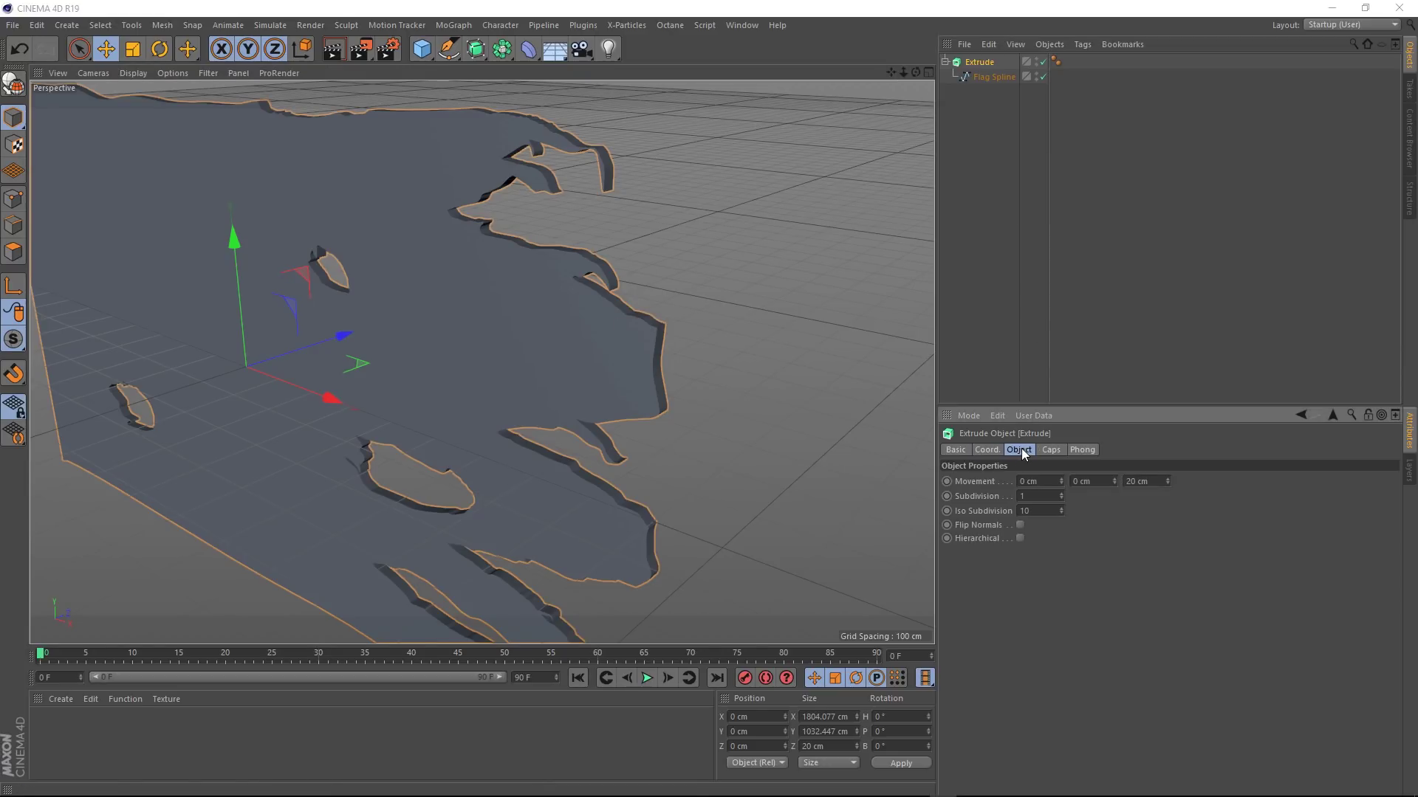
drag(1166, 481, 1148, 485)
click(1157, 484)
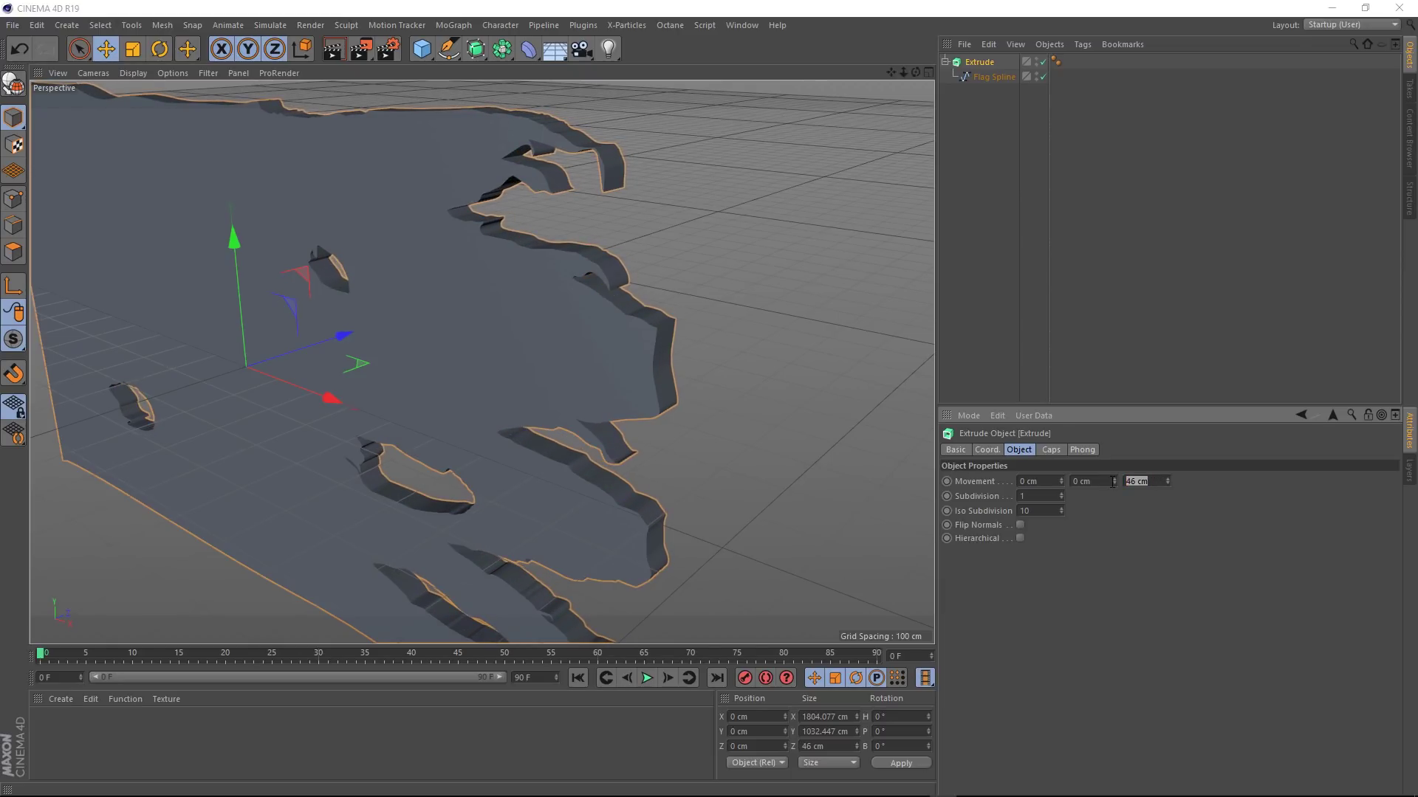
text(0)
key(Return)
alt+drag(388, 393, 439, 433)
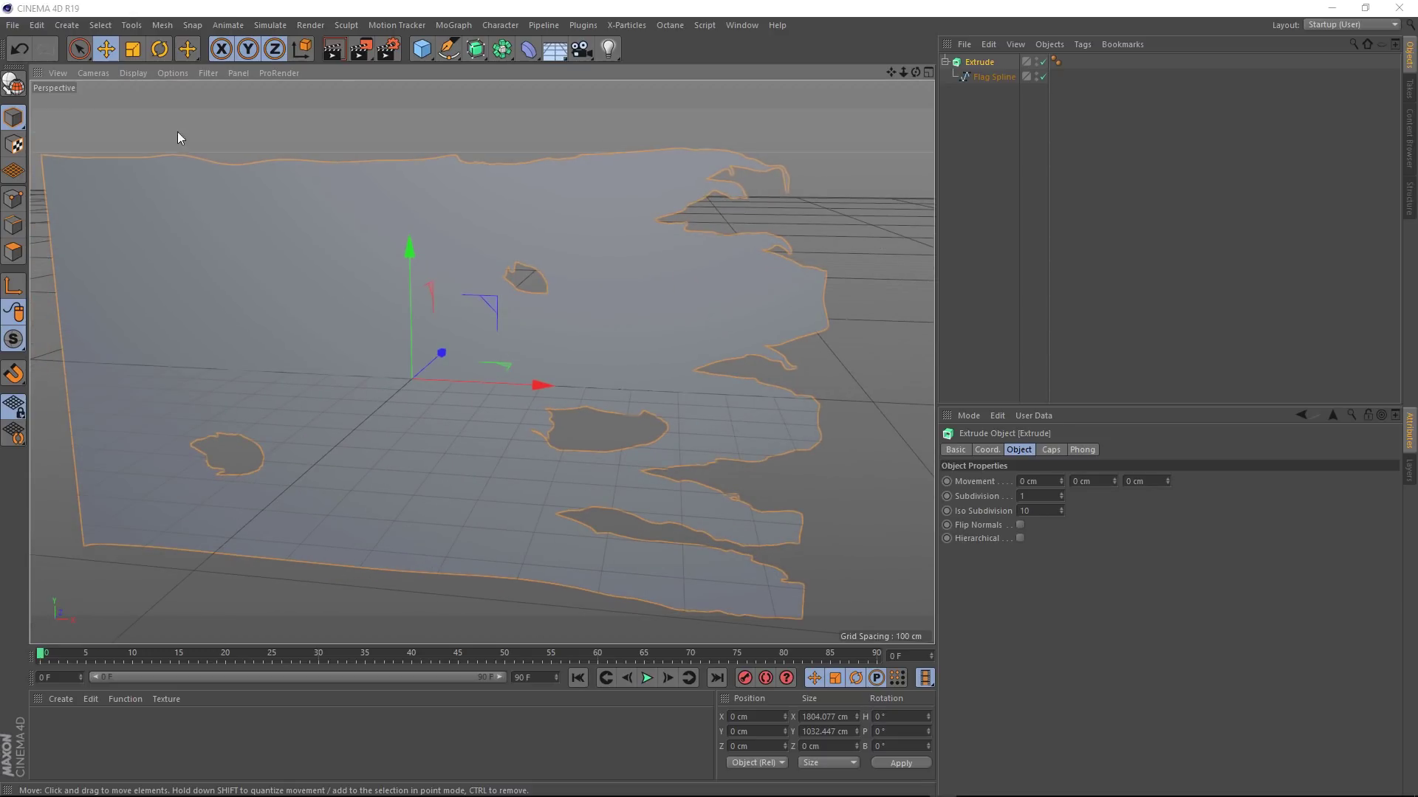
Display the viewport shading with mesh lines and set the Extrude's cap type to Quadrangles with a regular grid.
click(133, 73)
click(136, 111)
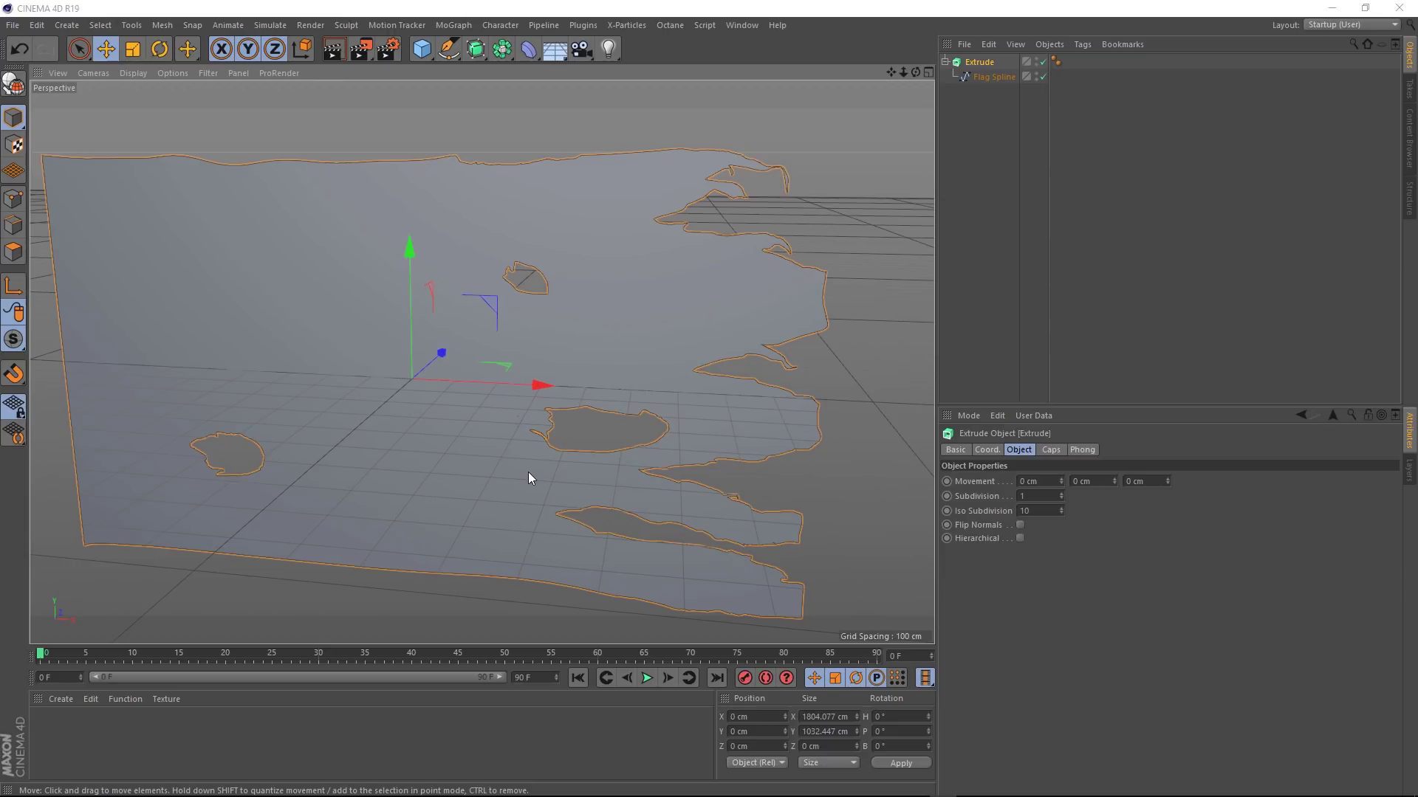
click(1052, 449)
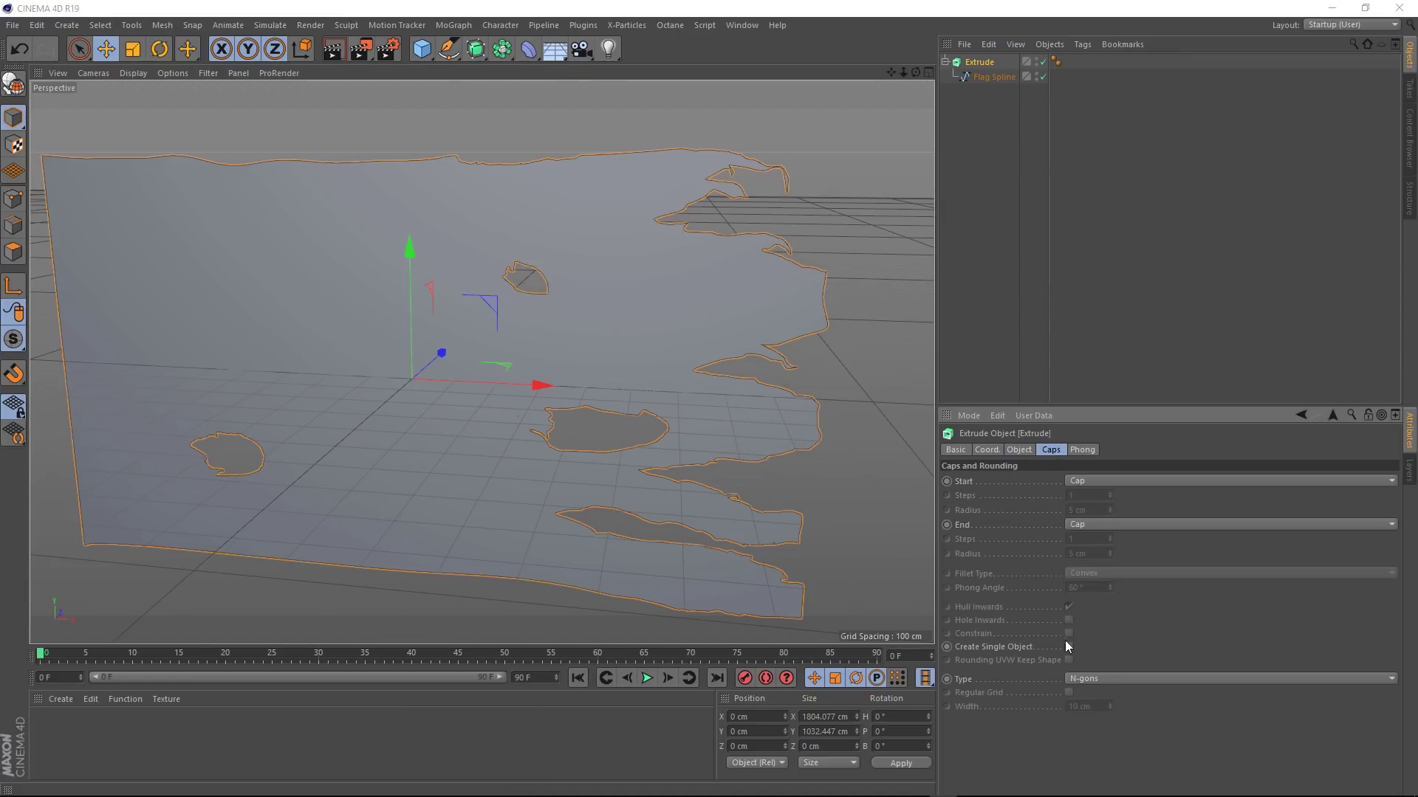
click(1092, 678)
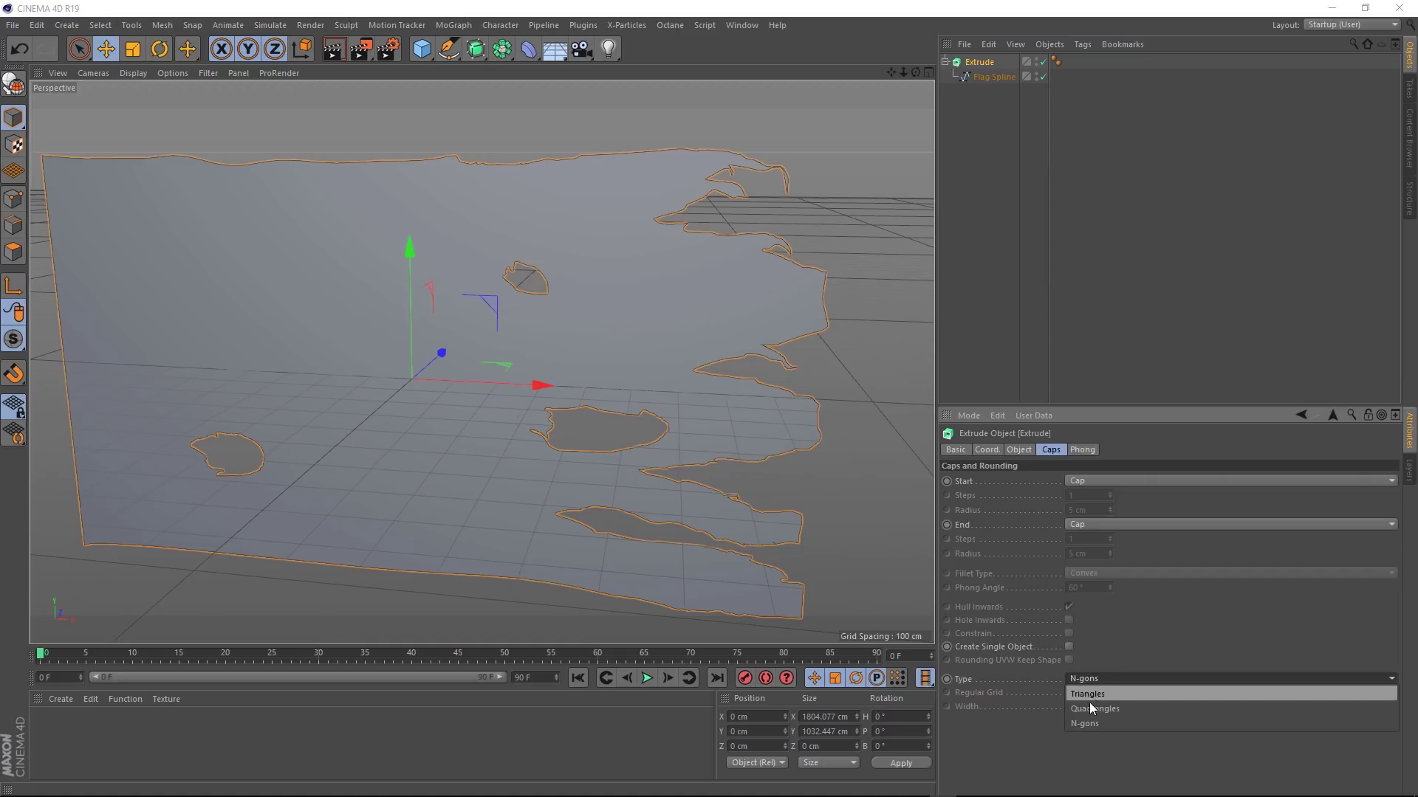
click(1089, 703)
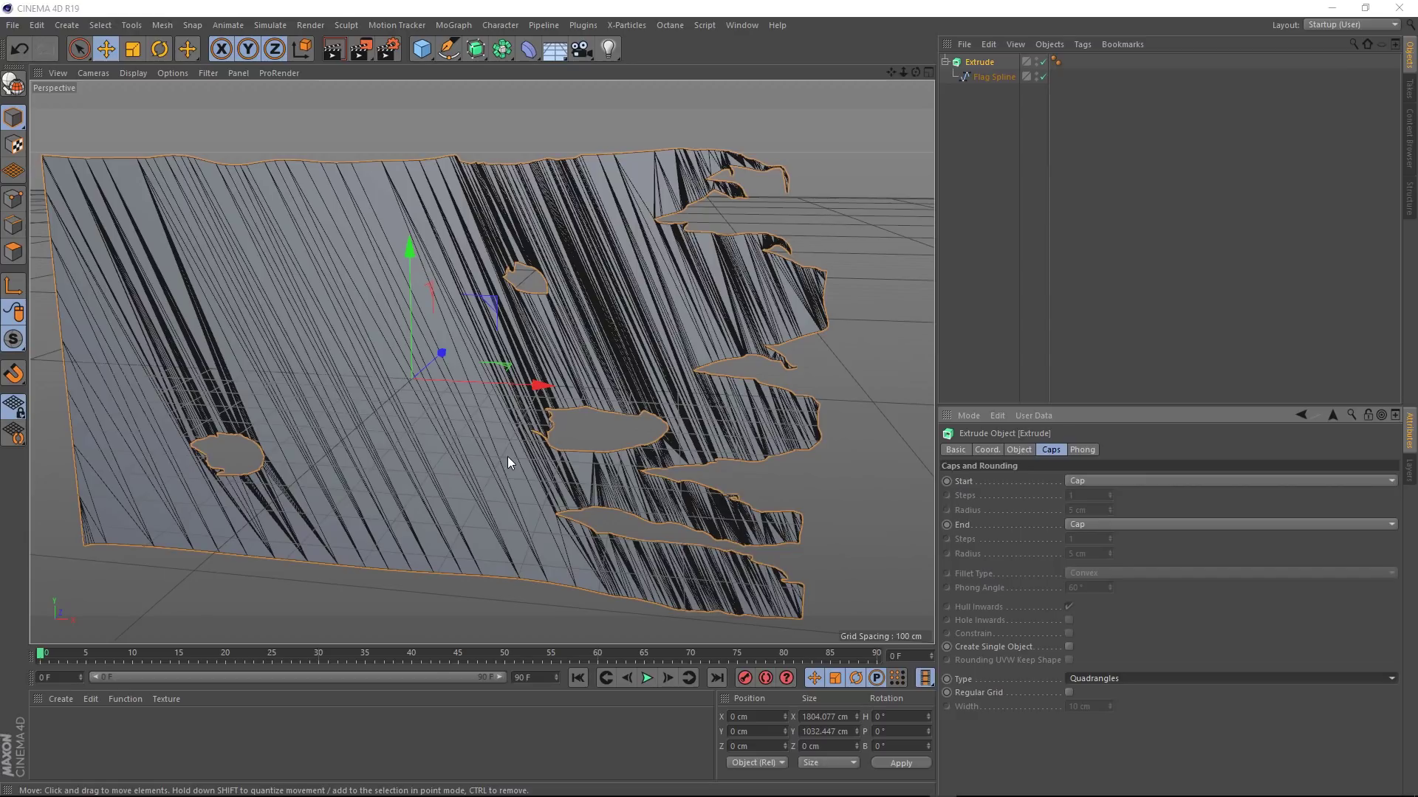
click(1068, 692)
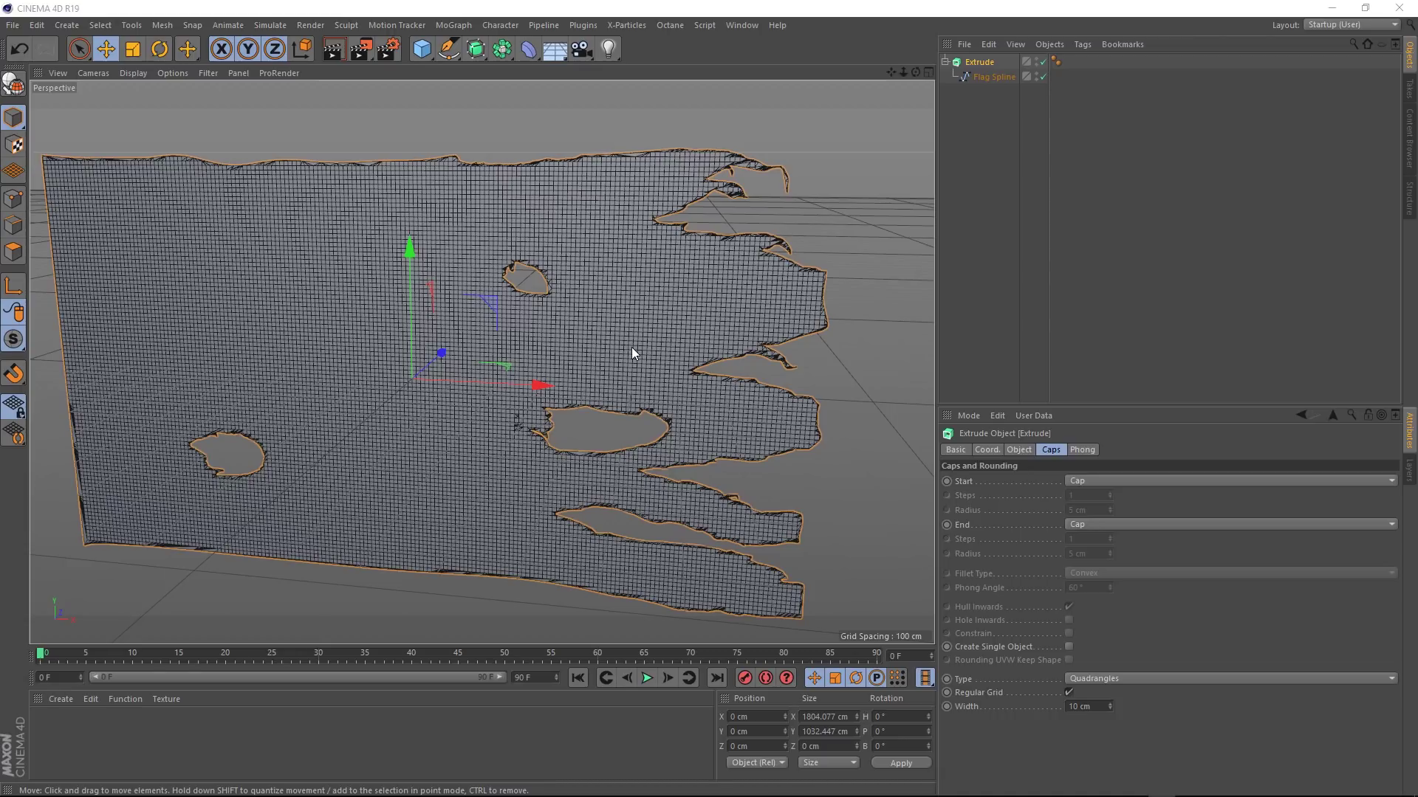
Convert the Extrude into a polygon object with Current State to Object and delete the original generator.
right_click(980, 59)
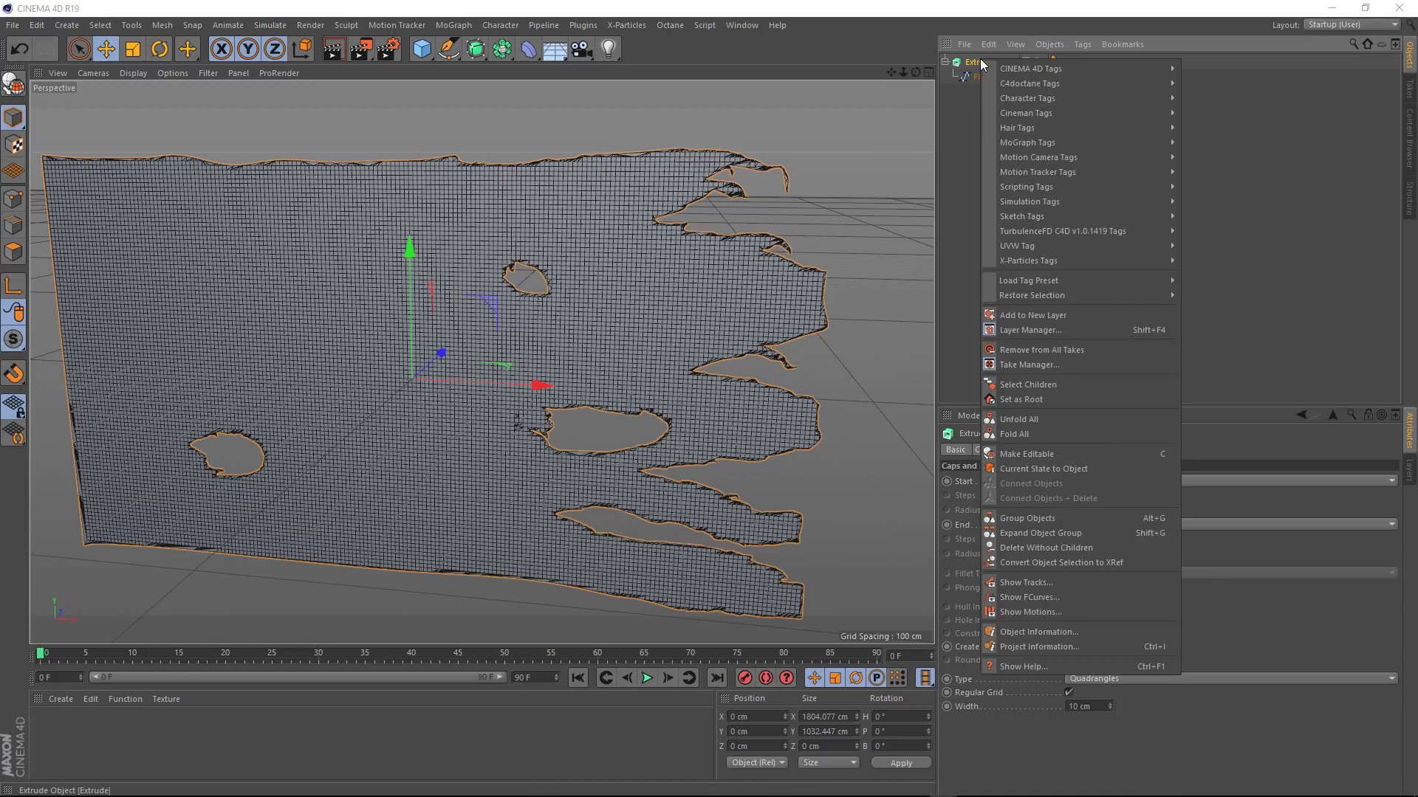
click(1006, 469)
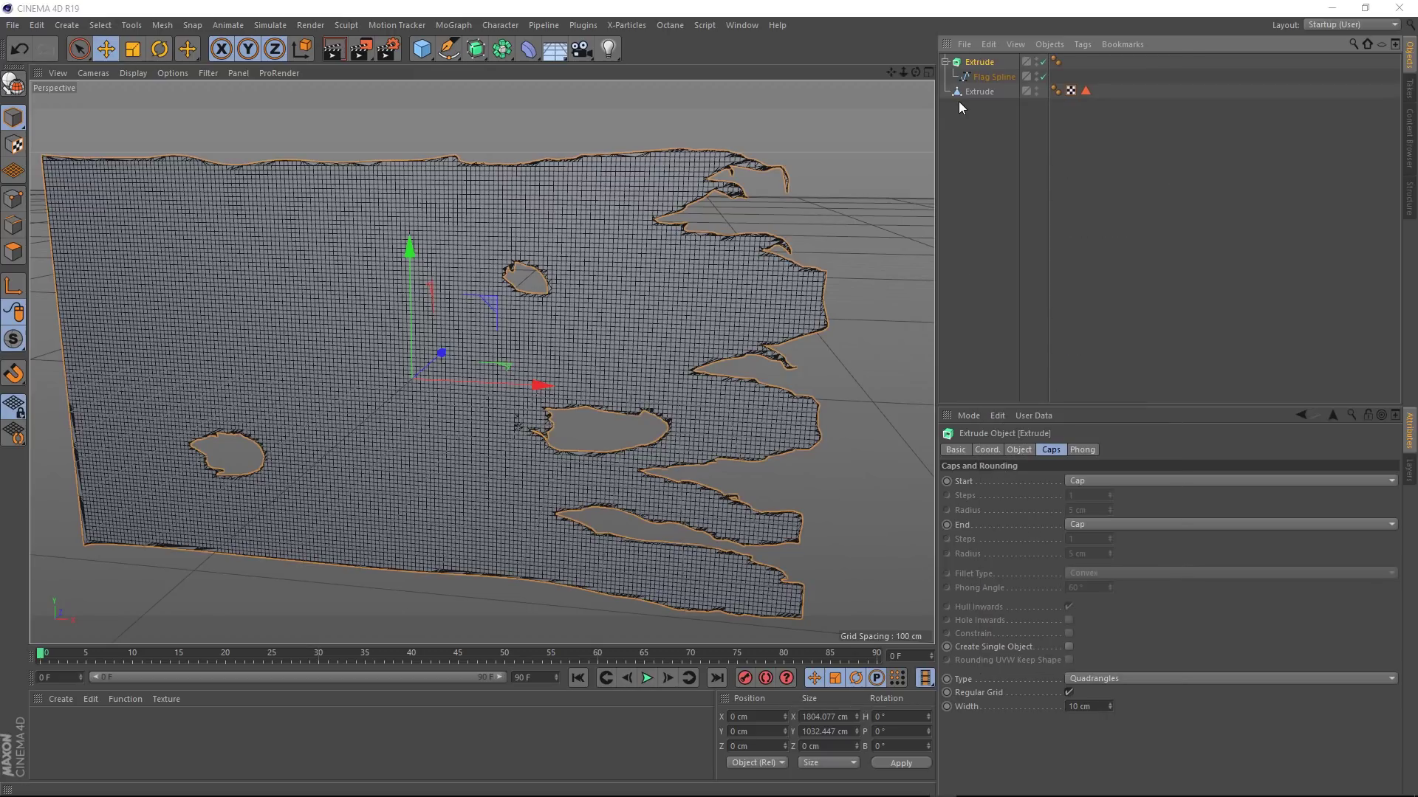
key(Delete)
Rename the polygon flag object as Flag1.
click(973, 63)
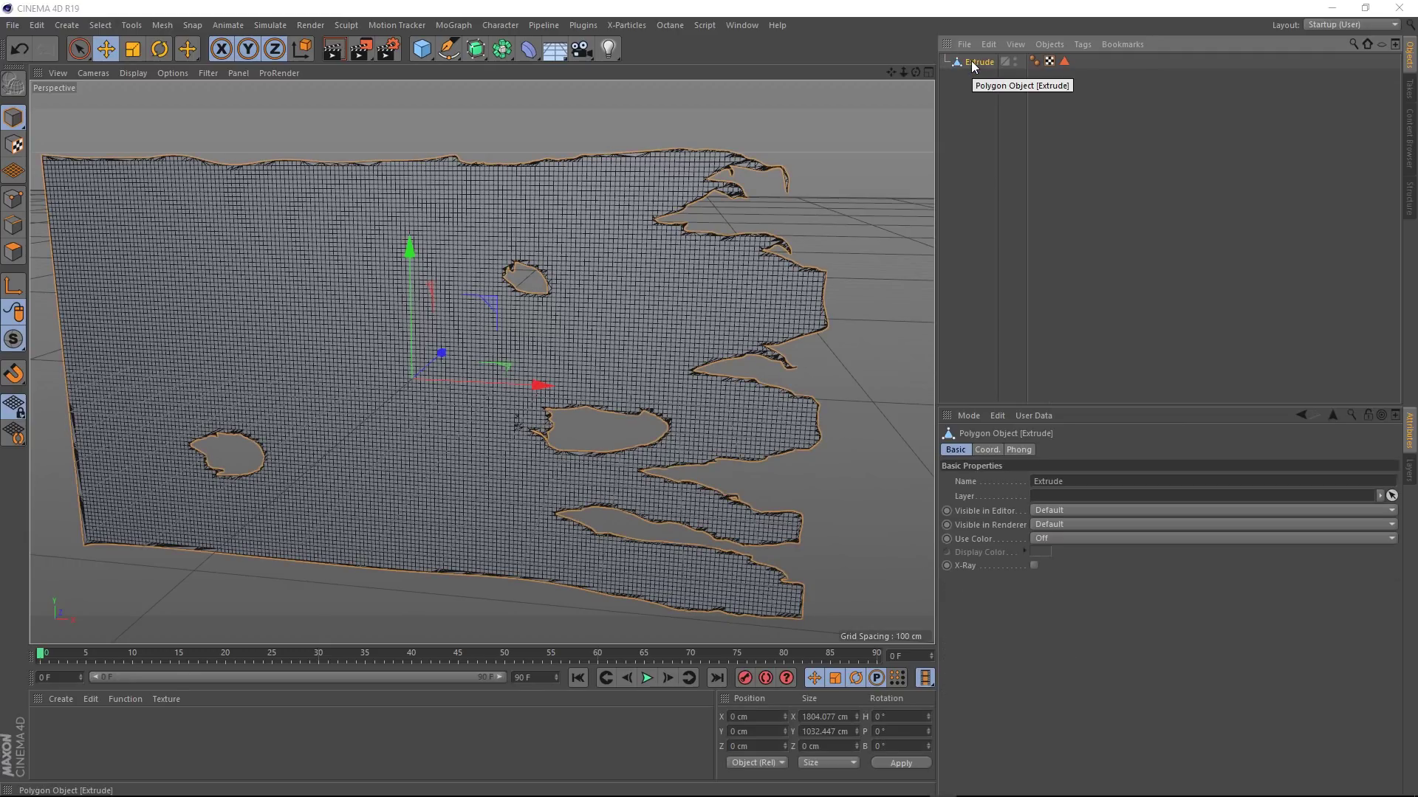
double_click(973, 64)
text(Flag)
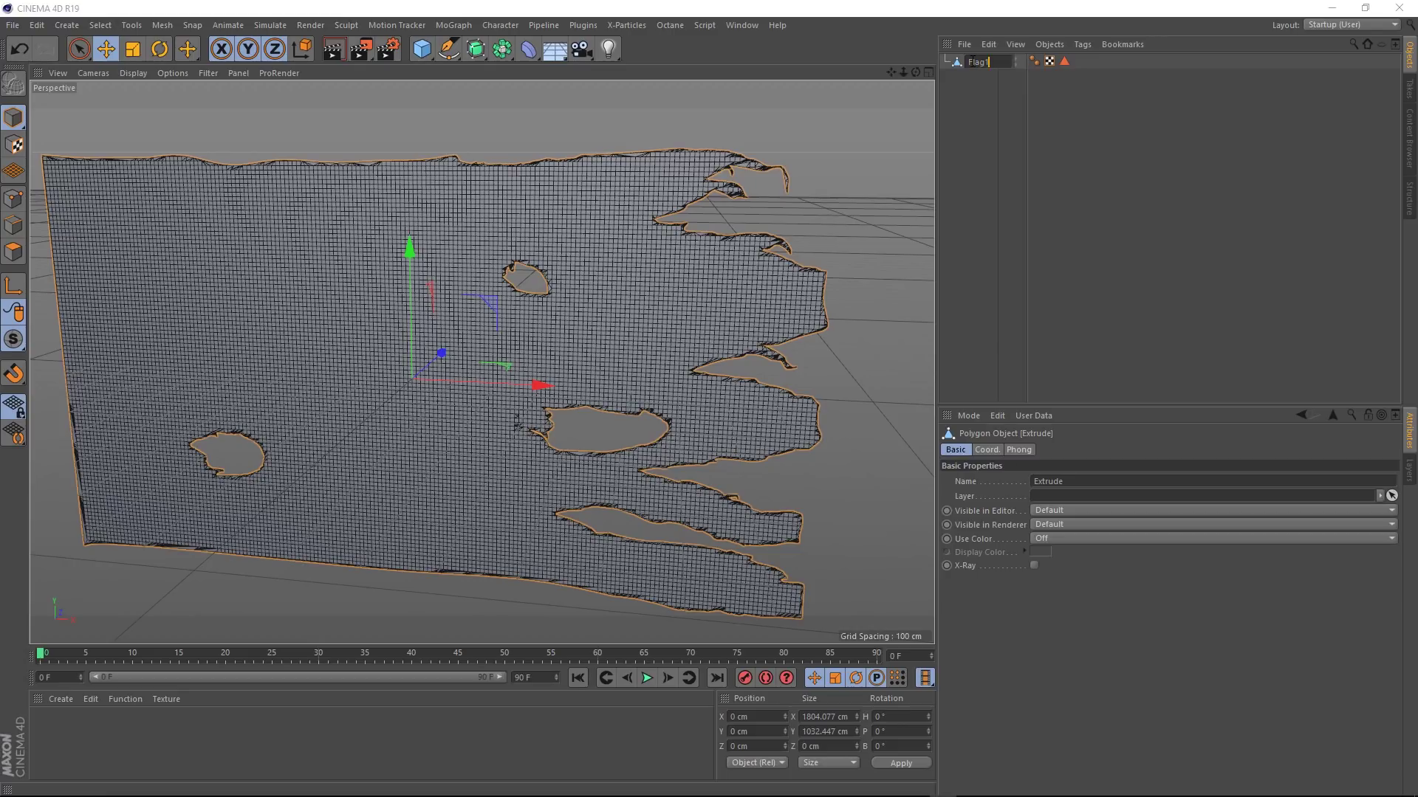
text(1)
key(Return)
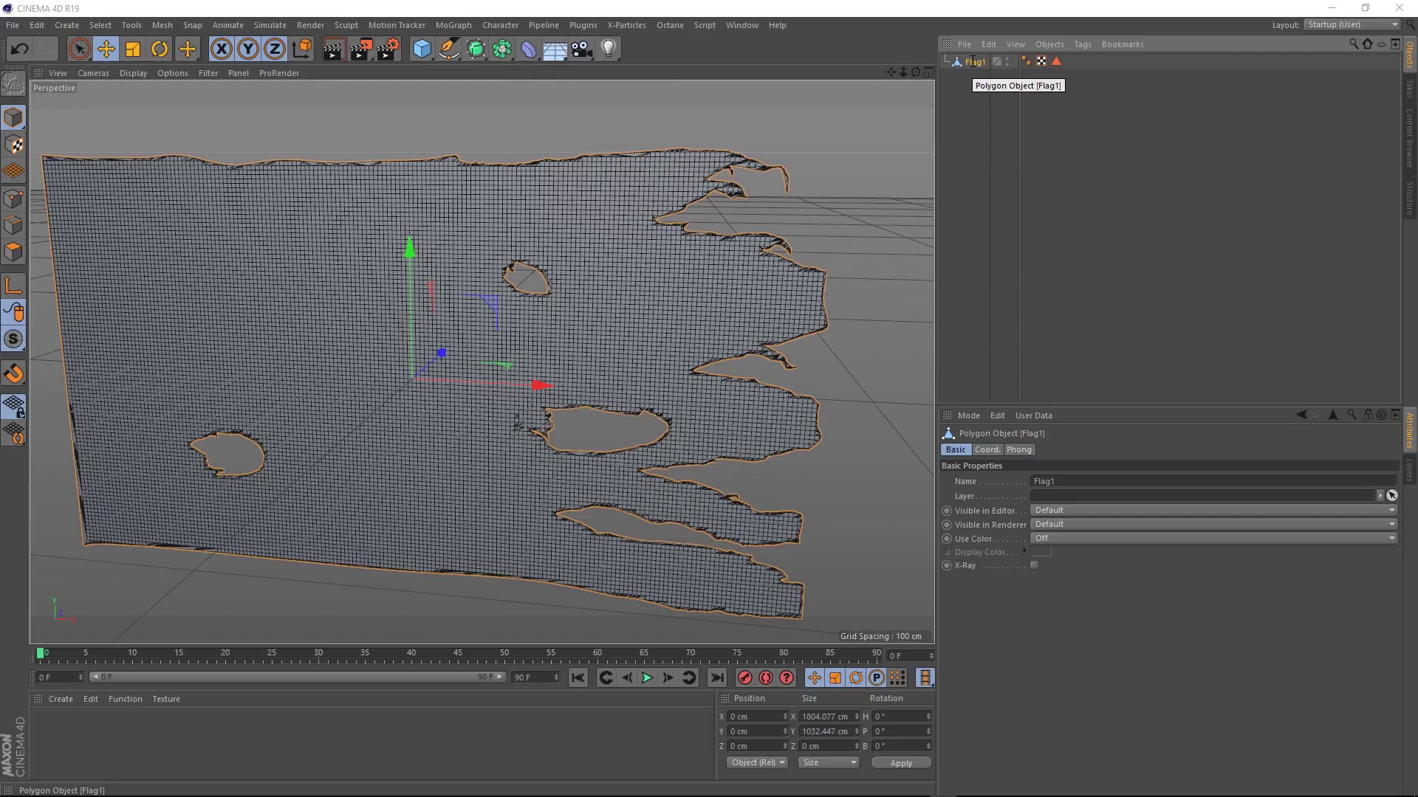
Group the Flag1 object under a null named FLAG and expand the group to show its contents.
key(alt+g)
double_click(975, 62)
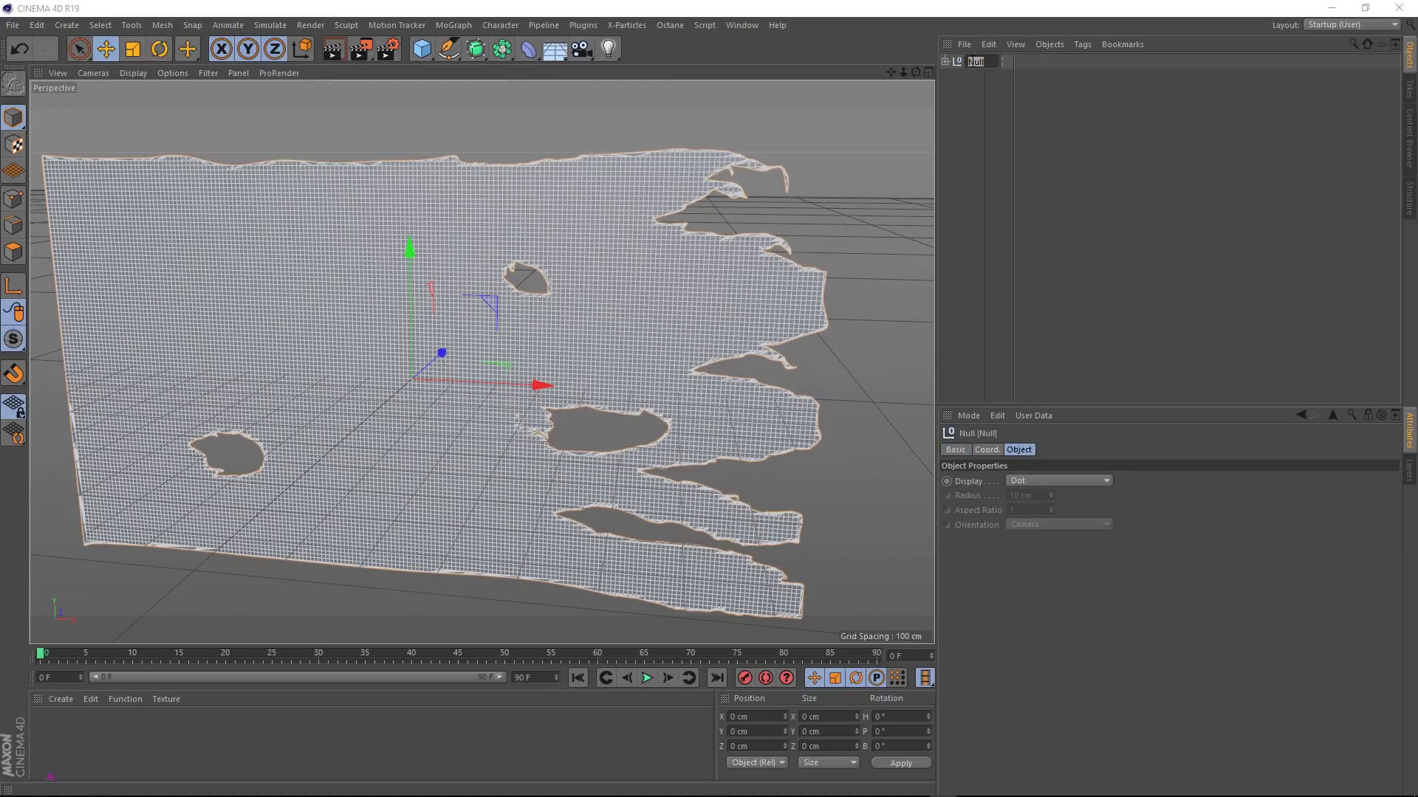
text(FLAG)
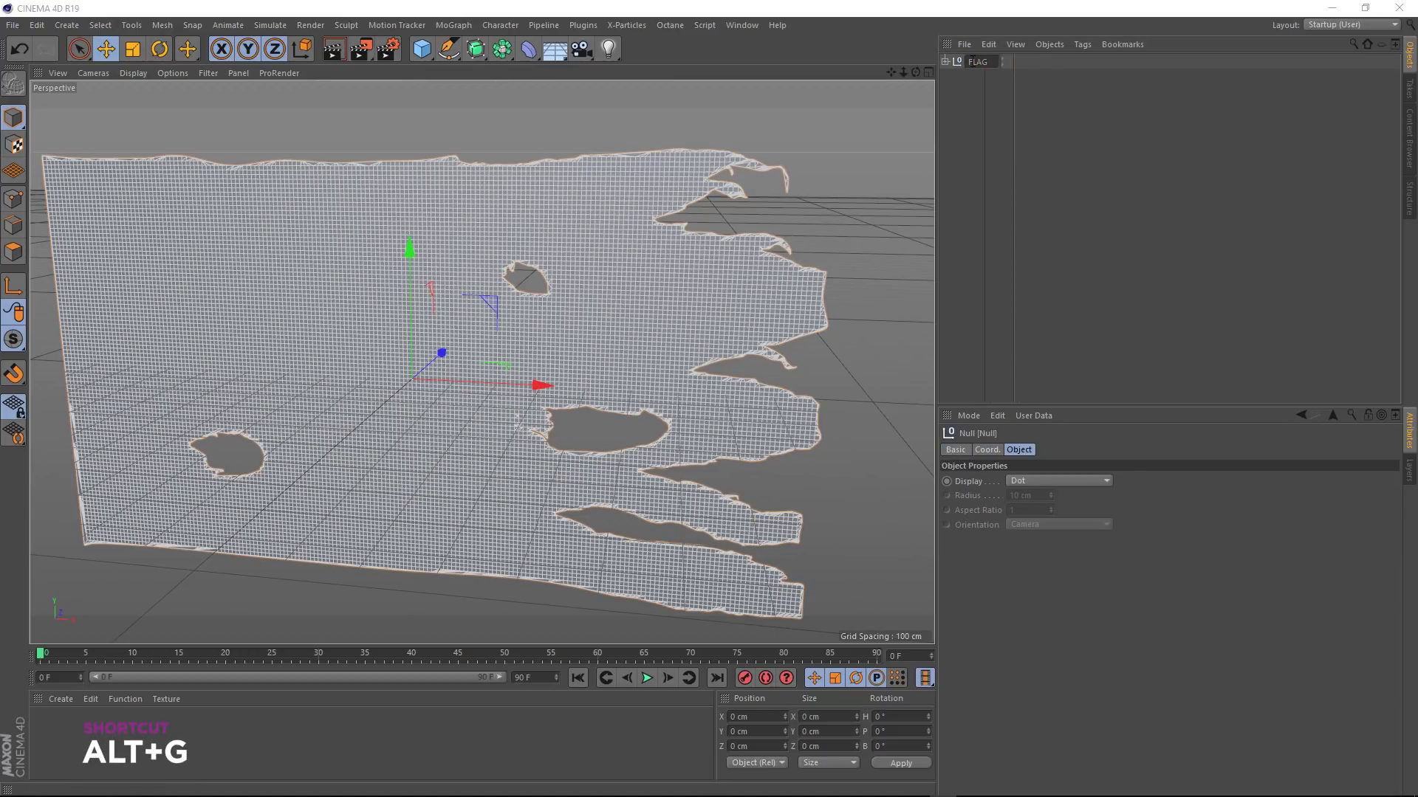
key(Return)
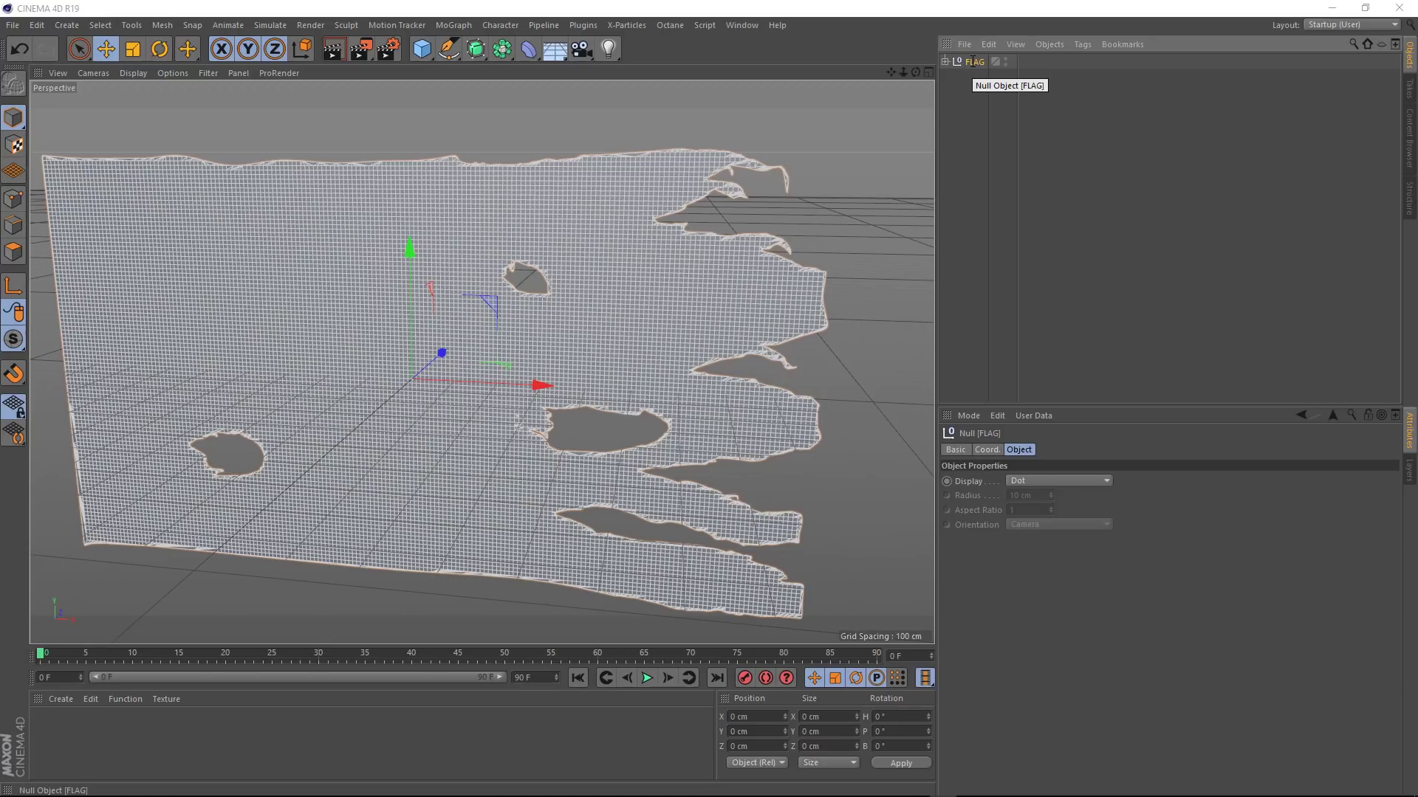
click(945, 61)
Add a cylinder and shape it into a flagpole along the flag's straight edge, about 34 cm thick and 2443 cm high.
scroll(507, 353, down, 10)
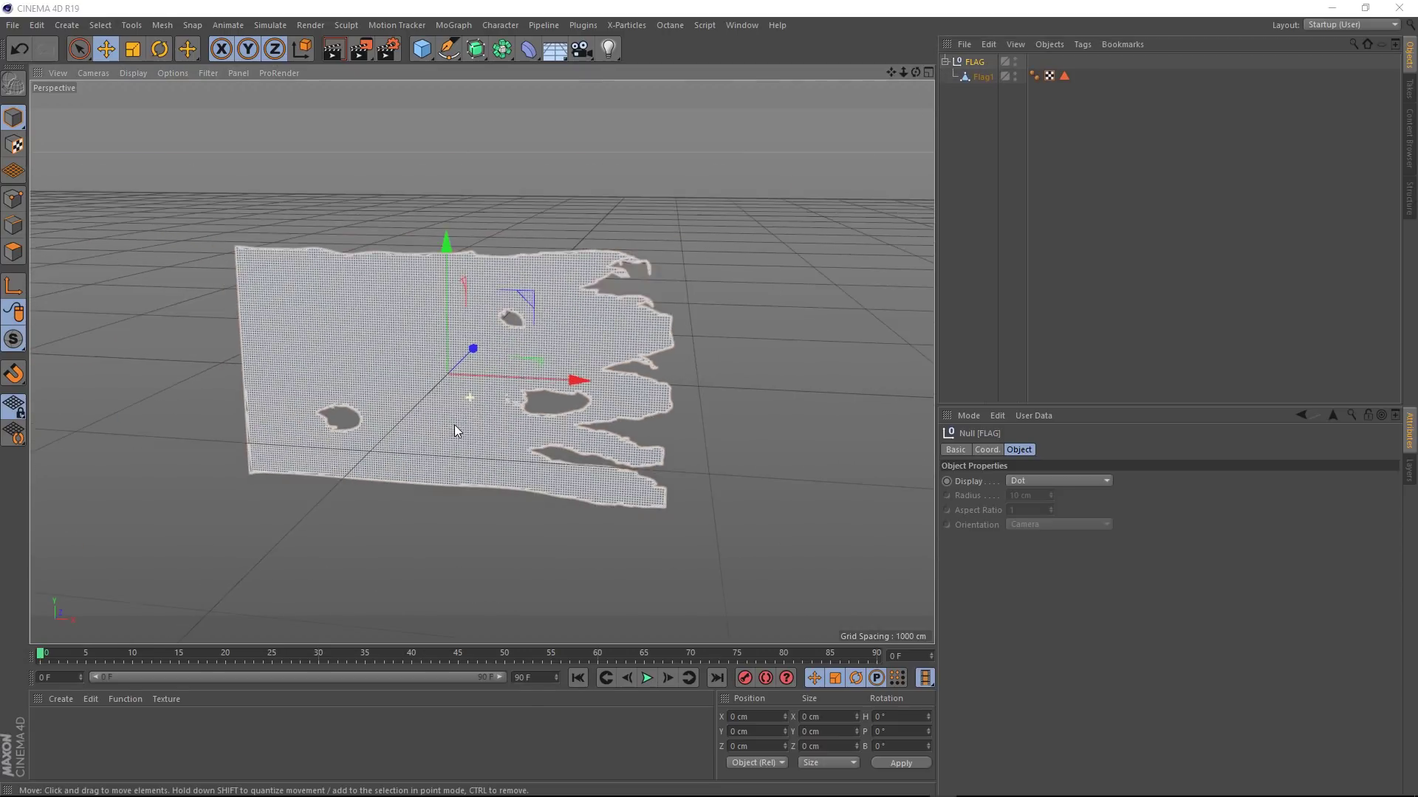
scroll(477, 361, down, 1)
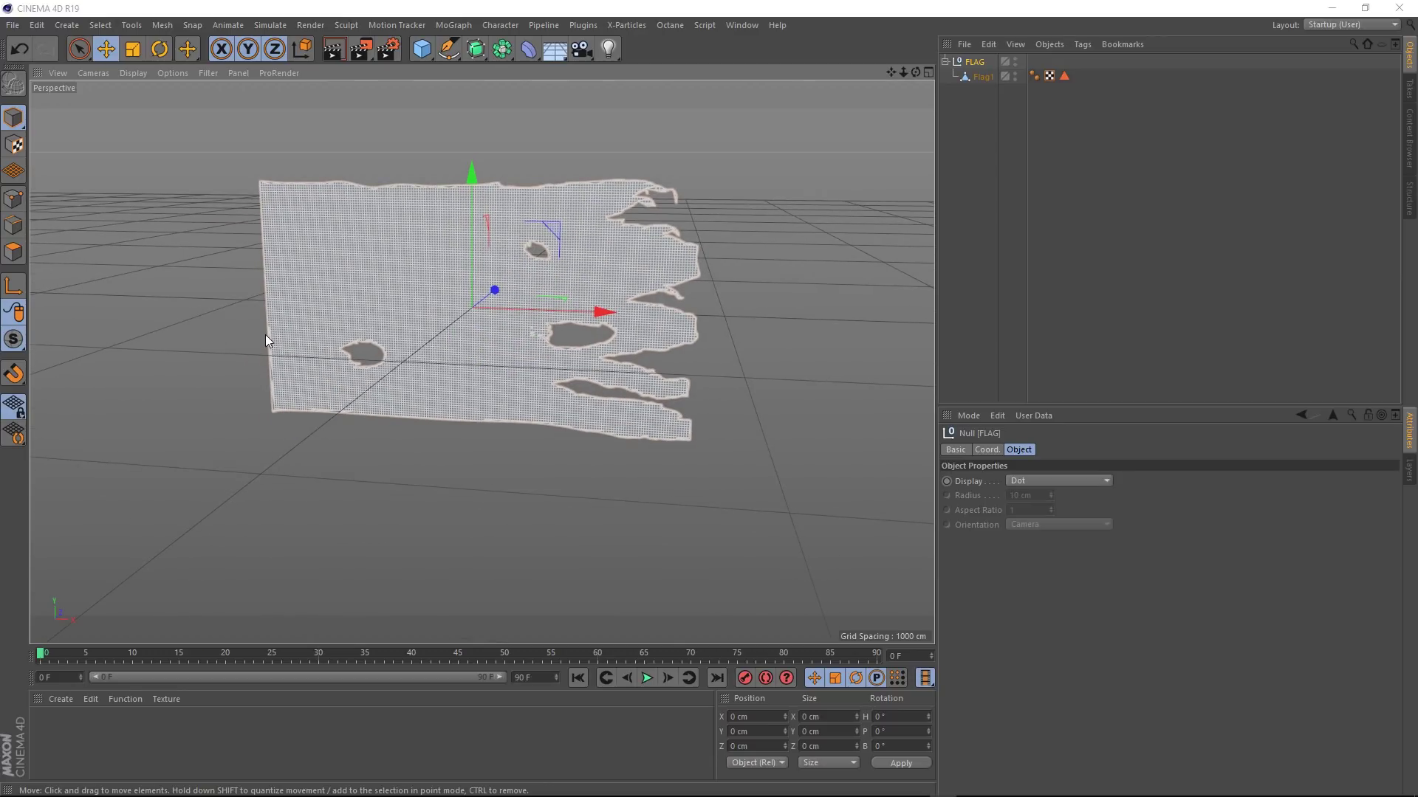
click(422, 49)
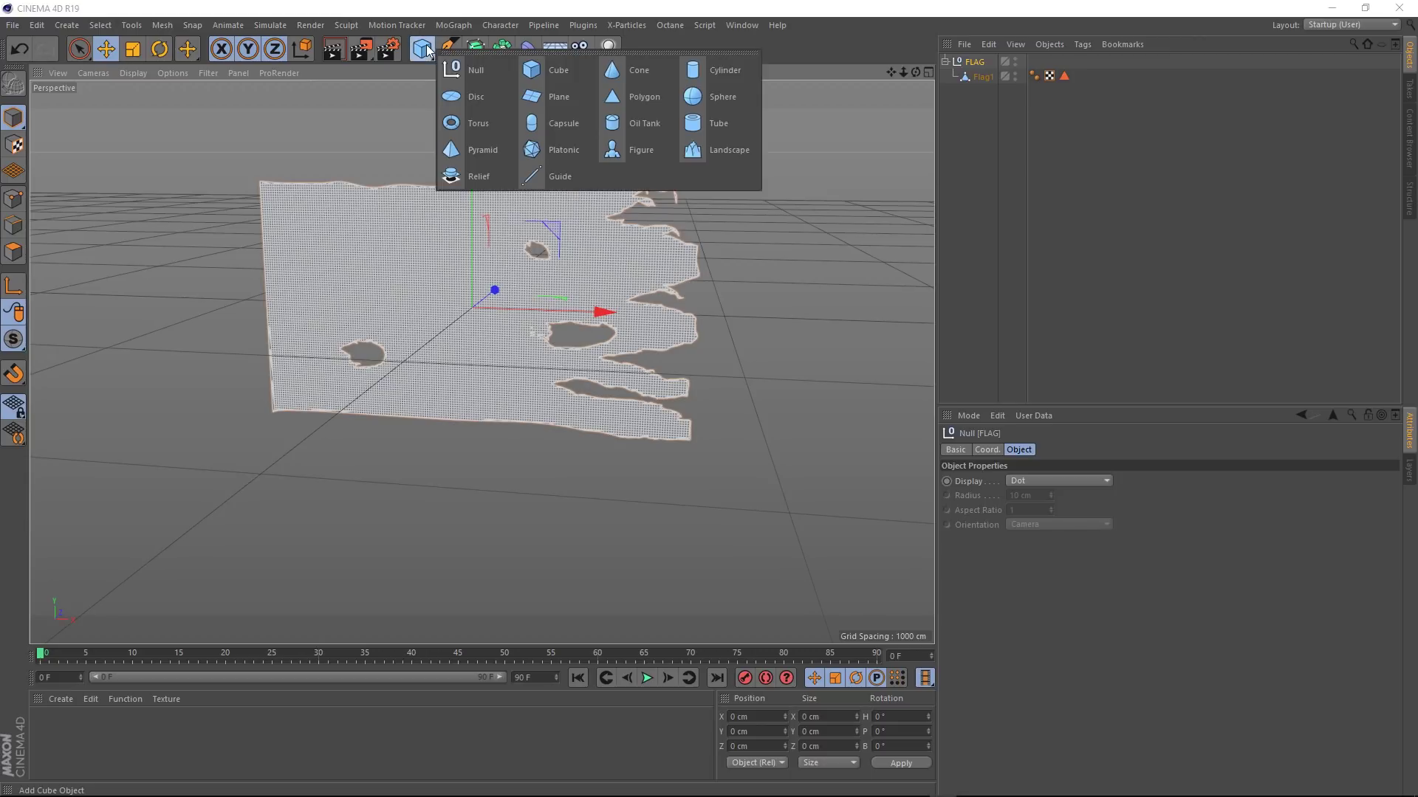
click(727, 74)
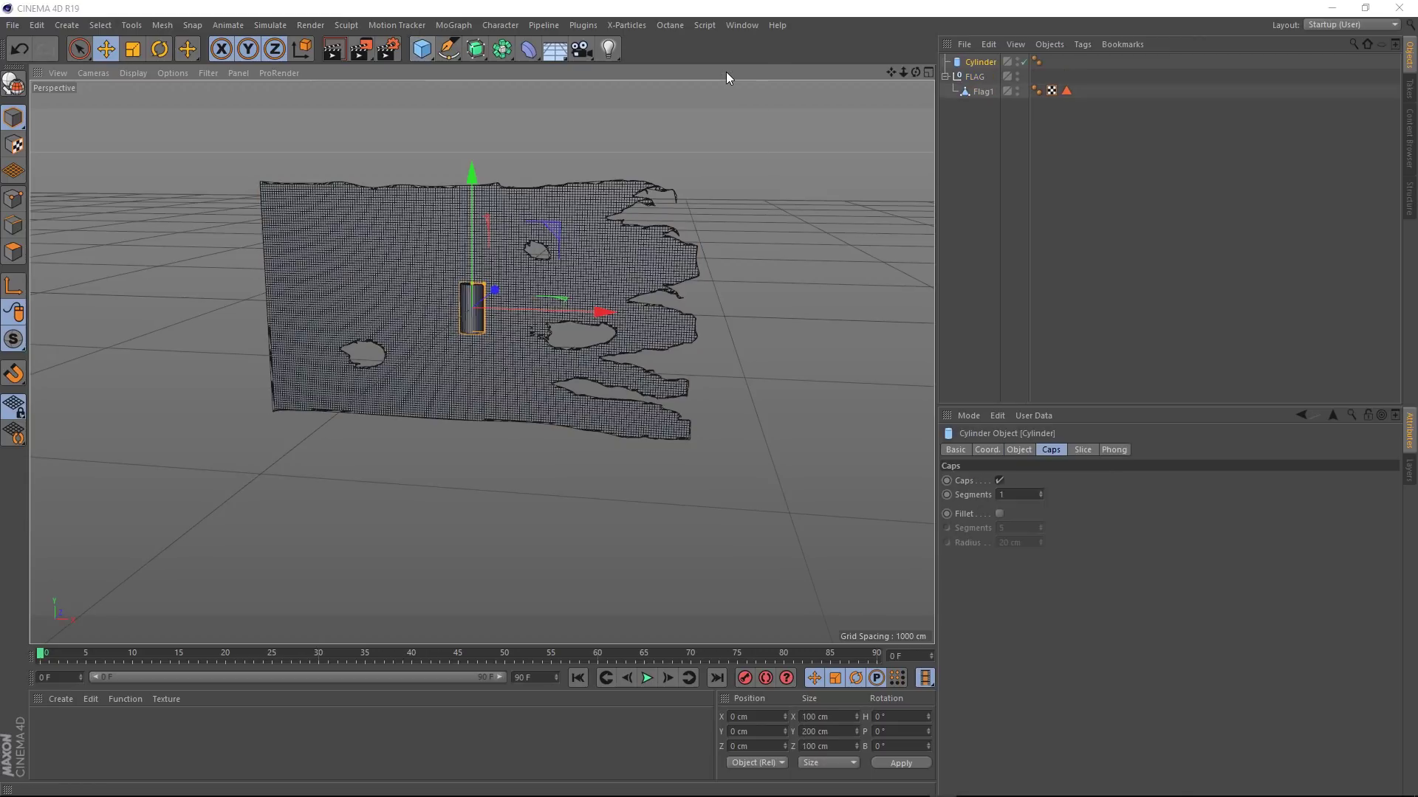
drag(550, 312, 259, 96)
drag(260, 262, 263, 420)
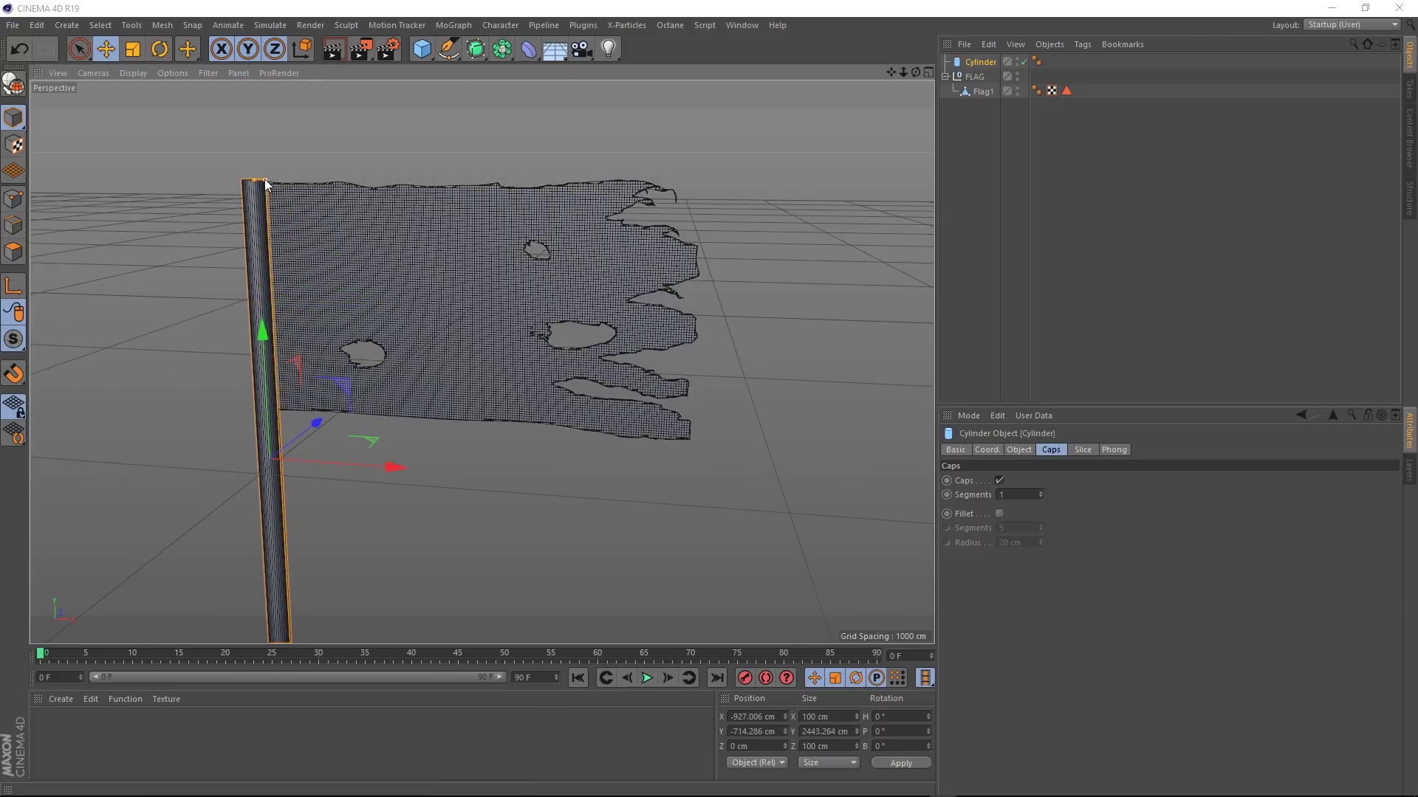
drag(266, 180, 258, 182)
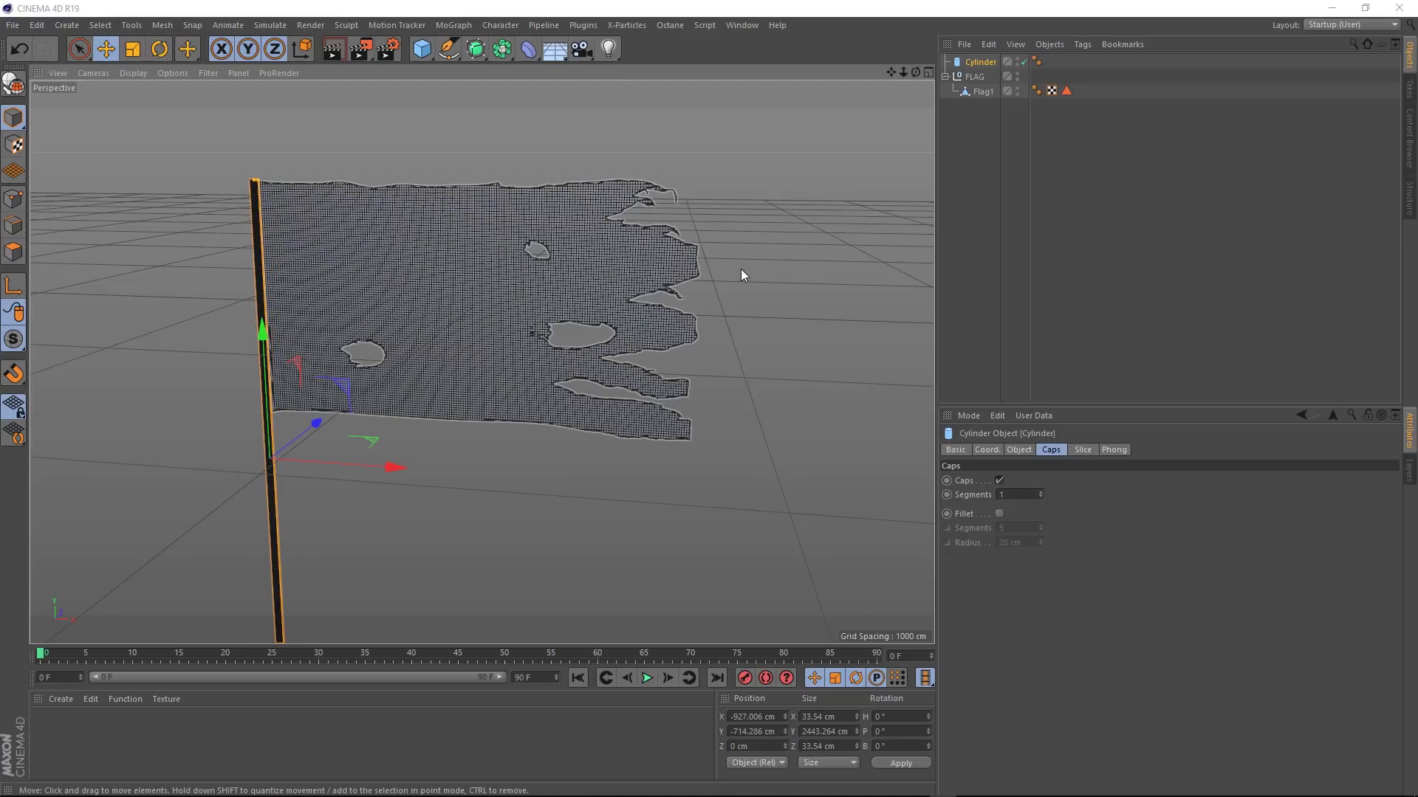
alt+drag(768, 286, 795, 344)
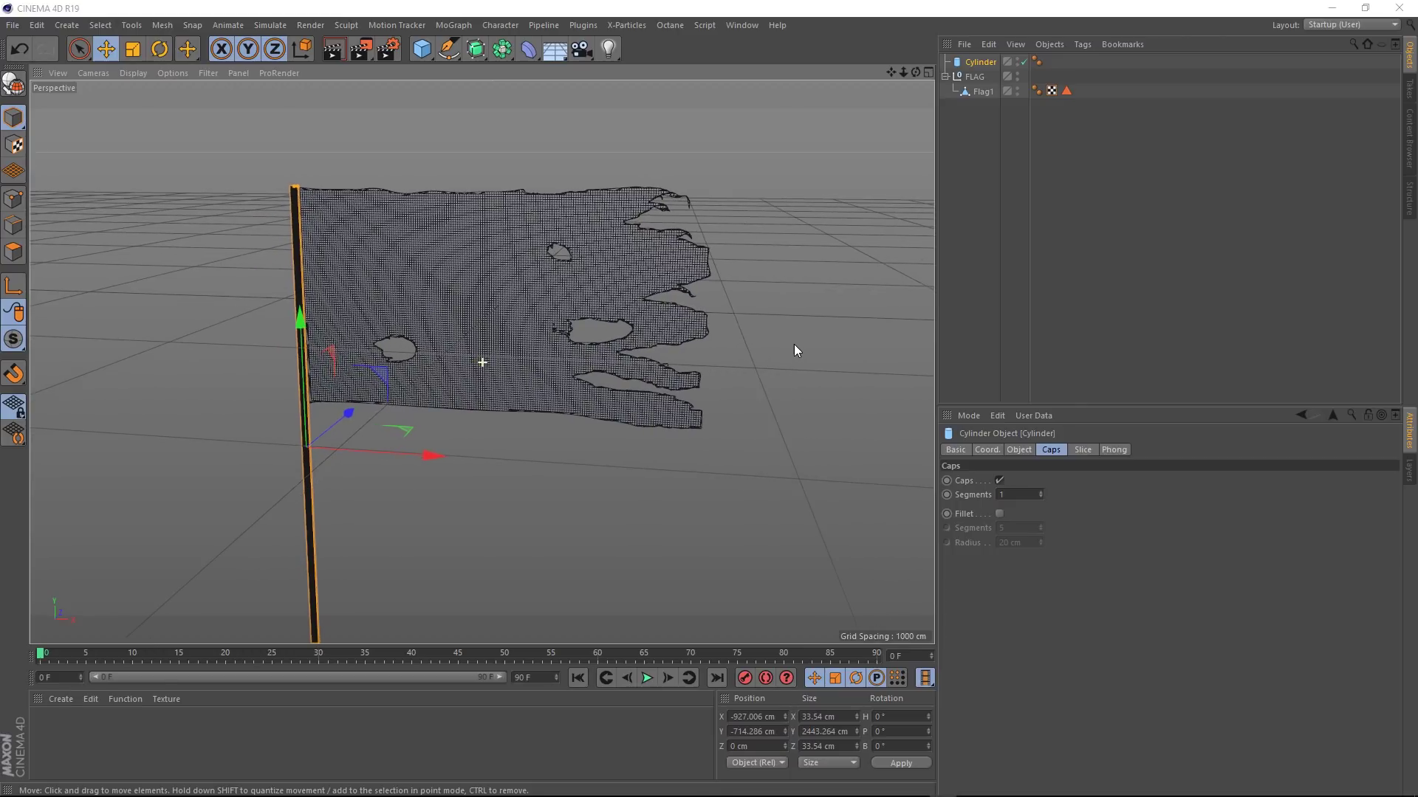
Rename the cylinder as Pole and place it inside the FLAG group.
double_click(978, 62)
text(Pole)
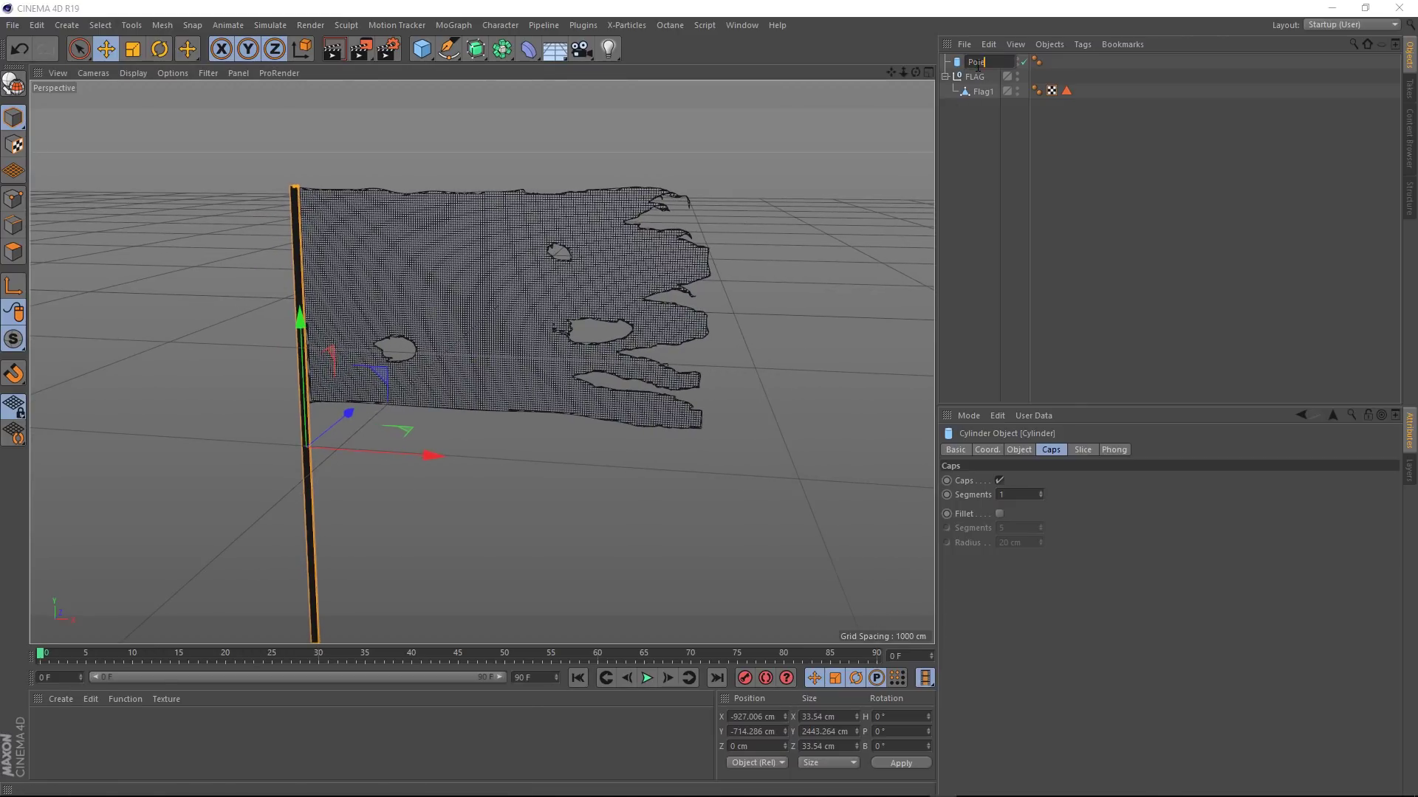
key(Return)
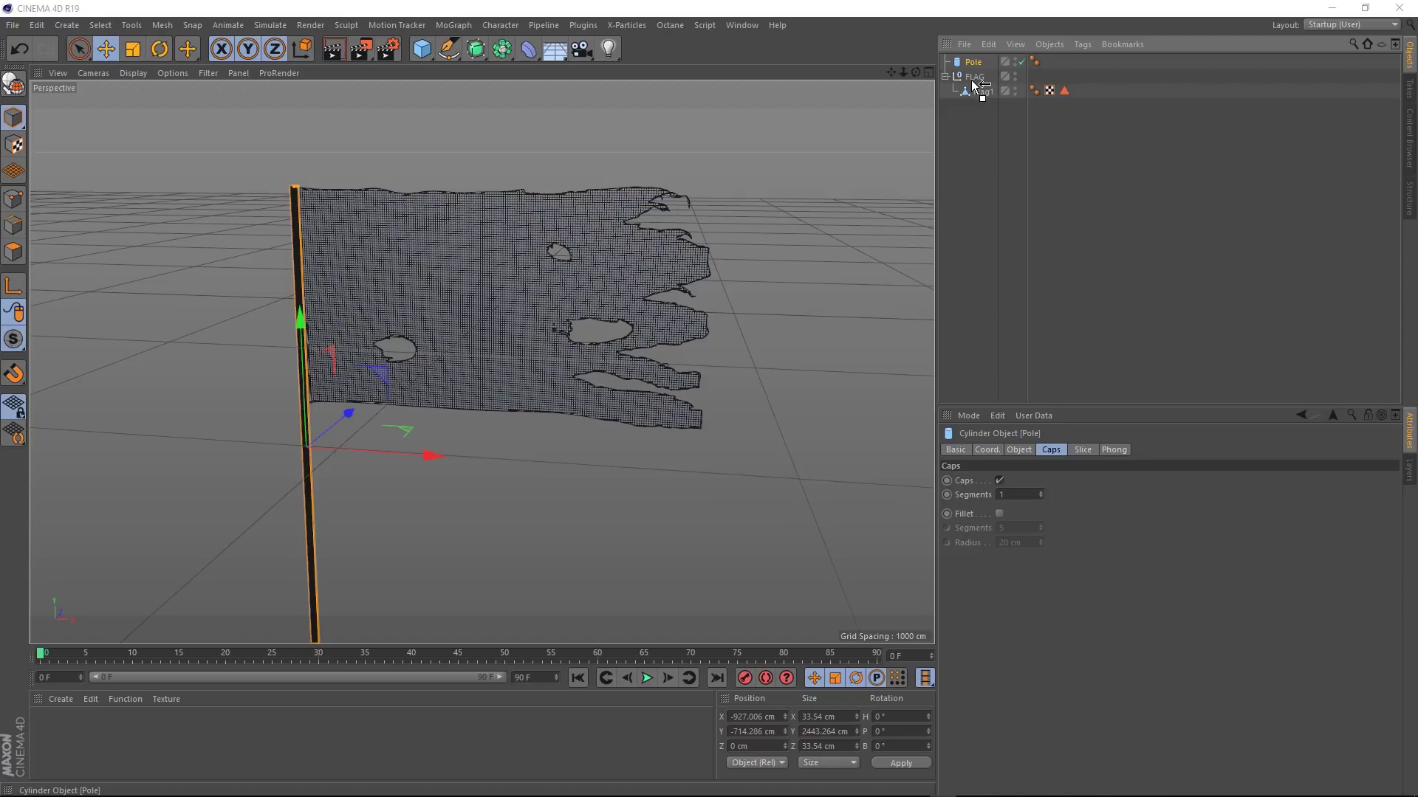
drag(973, 85, 974, 85)
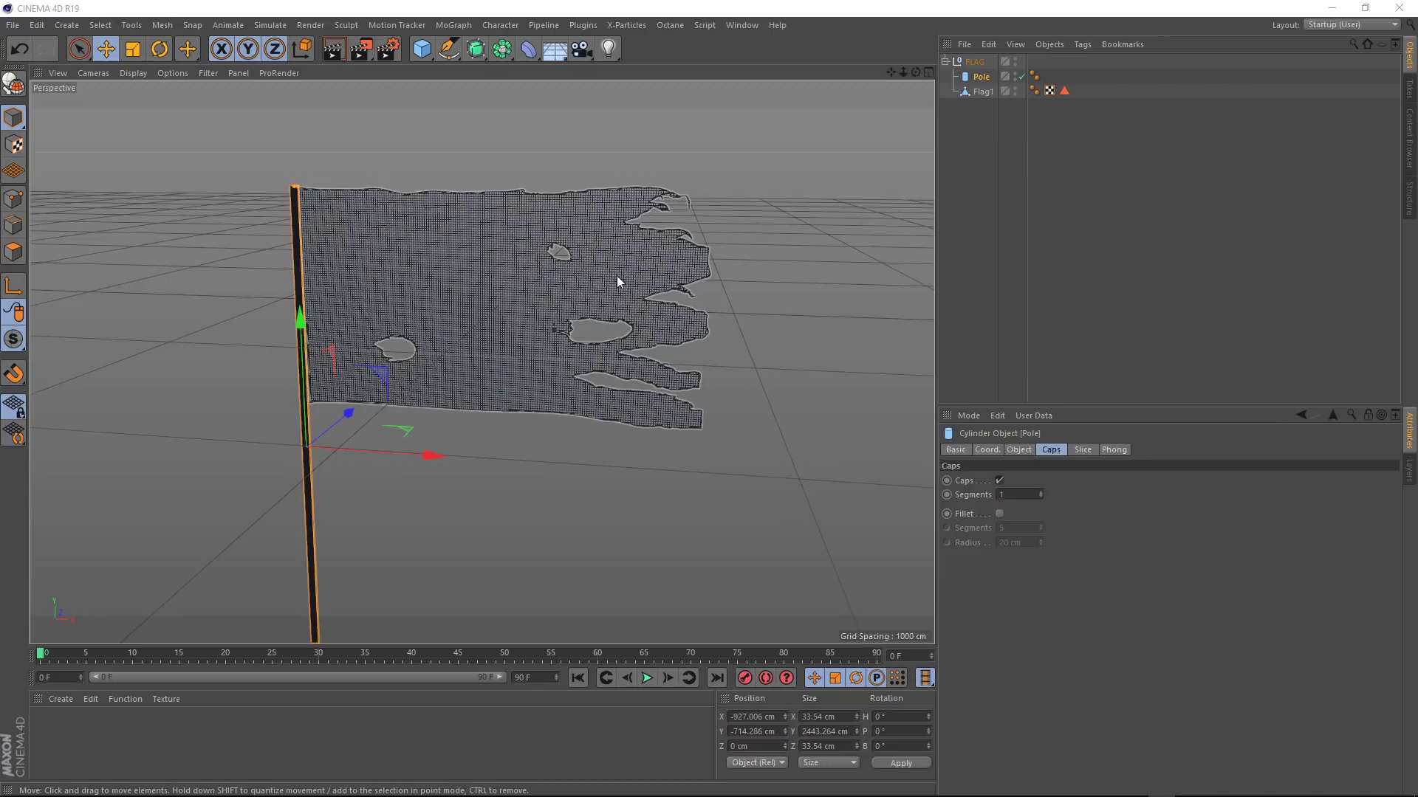
Add a Cloth simulation tag to the Flag1 object.
click(982, 92)
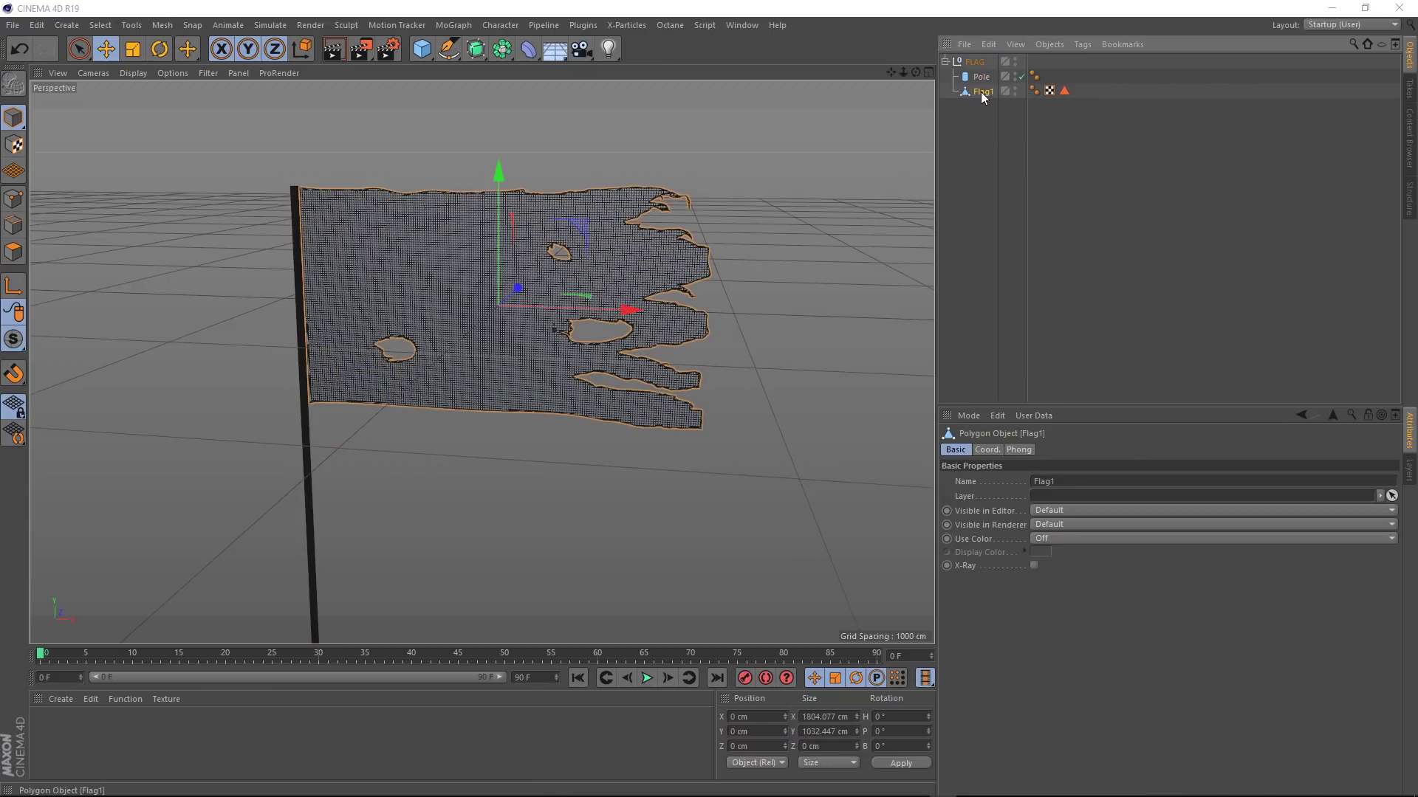
click(1082, 45)
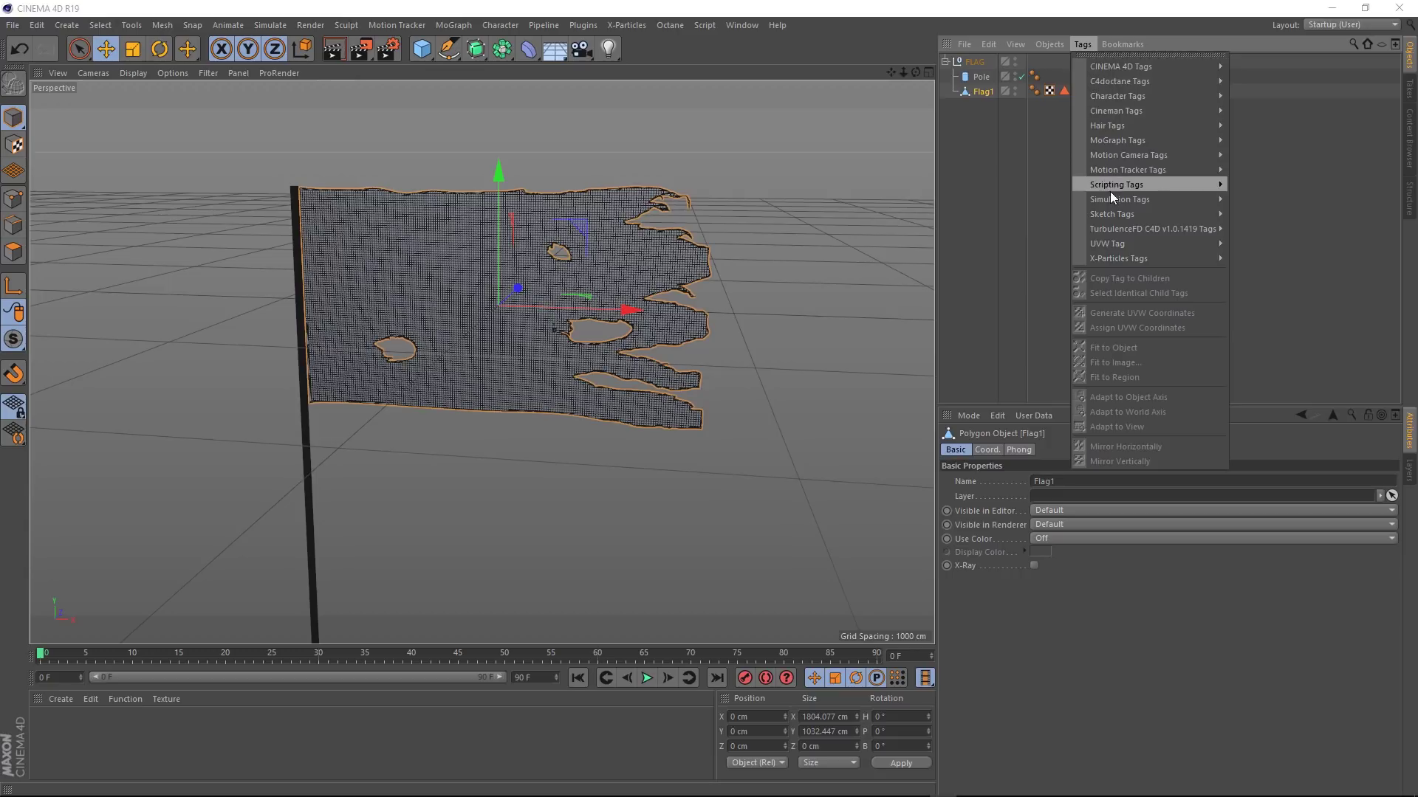
mouse_move(1109, 198)
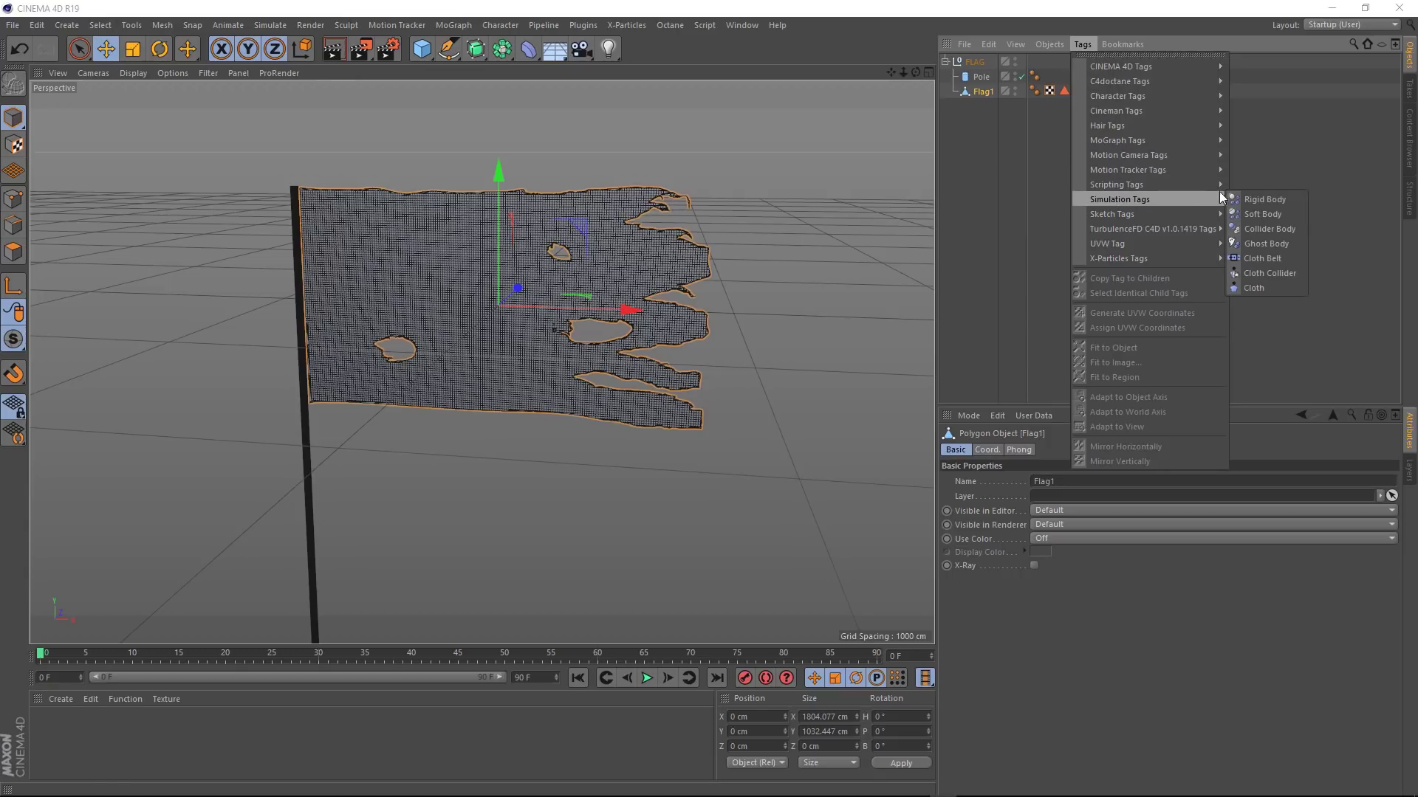
click(1248, 287)
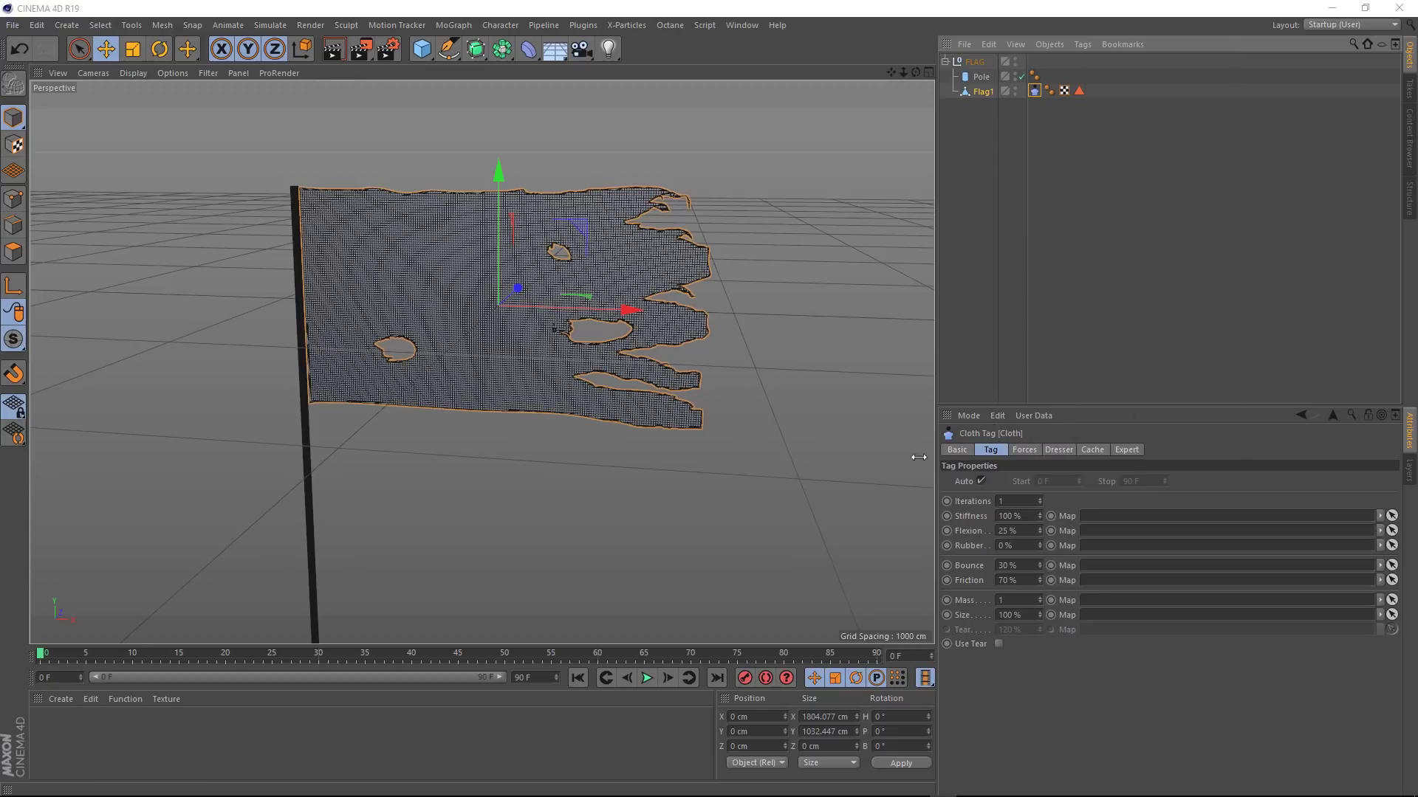
Play the cloth simulation and return to frame 0, setting the Cloth tag's iterations to 285.
click(647, 677)
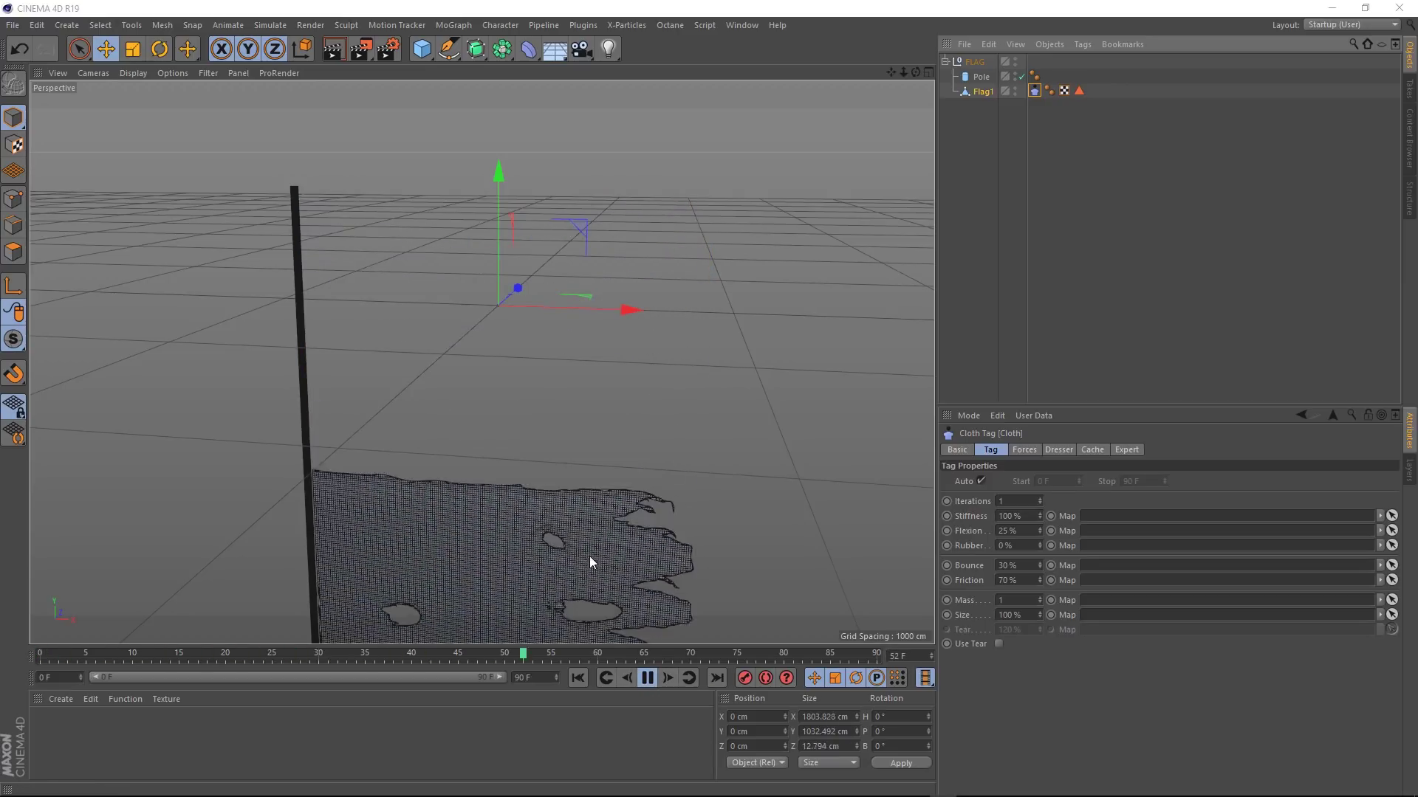
click(646, 677)
click(578, 678)
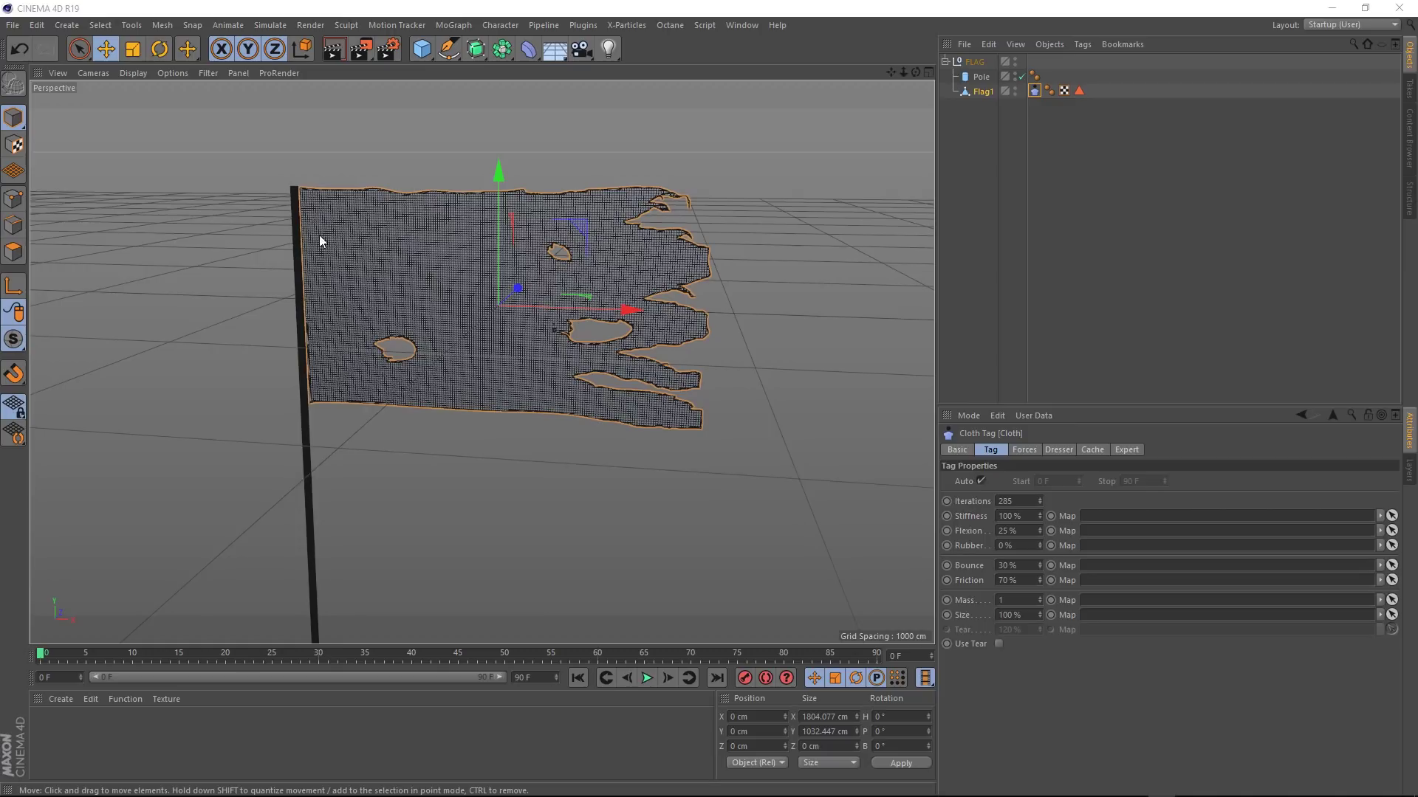
Switch to point editing with the Live Selection tool and show the flag in a full-size Front view.
click(12, 198)
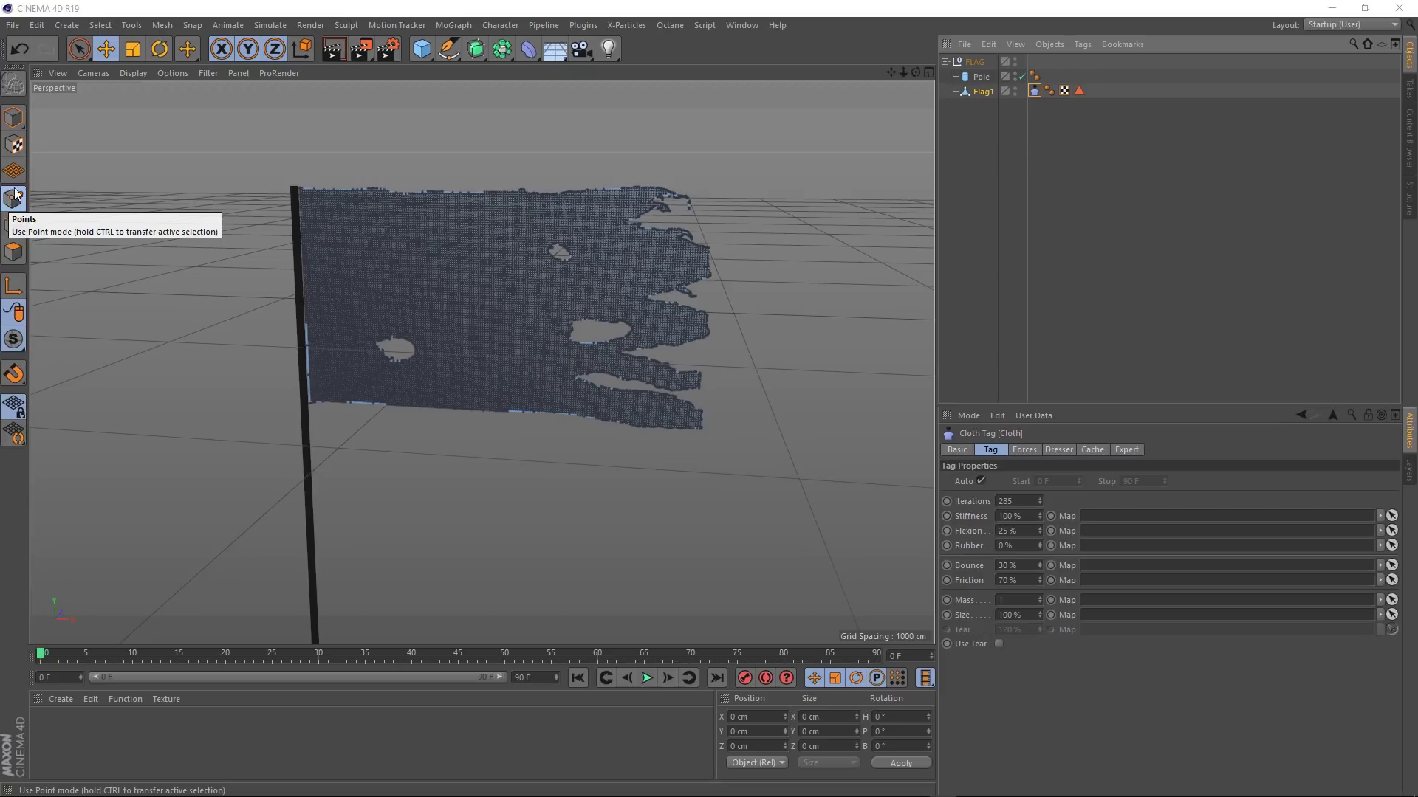
click(79, 48)
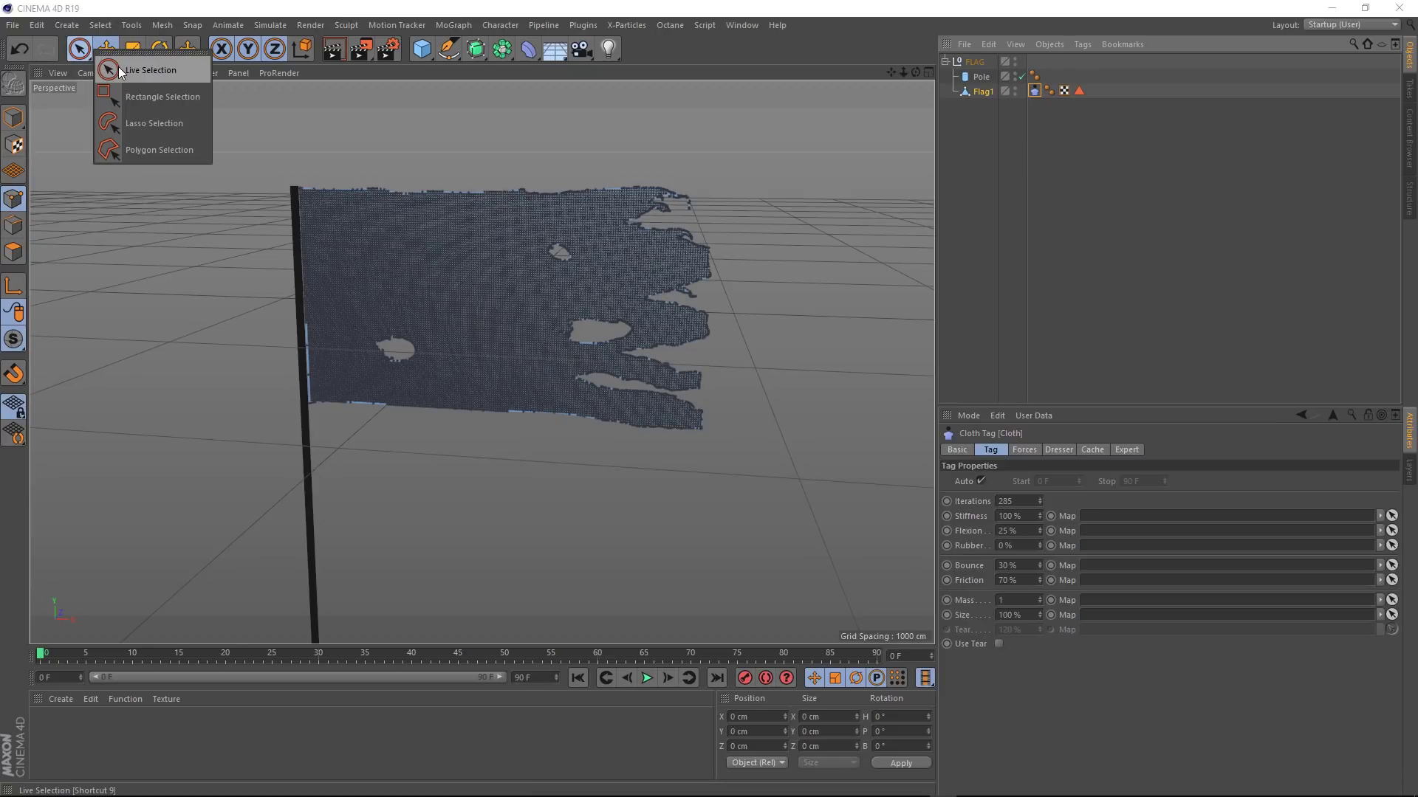
click(120, 70)
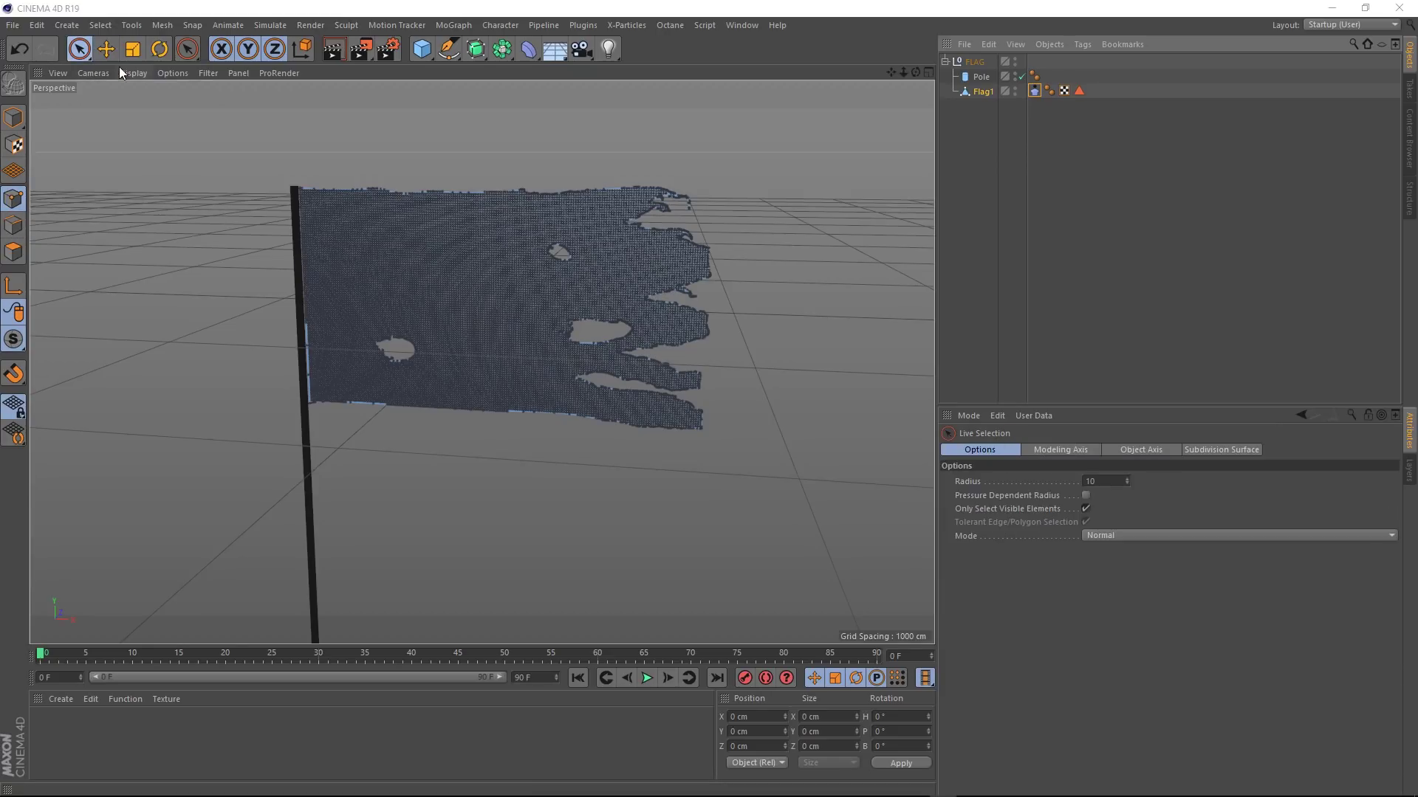
middle_click(275, 193)
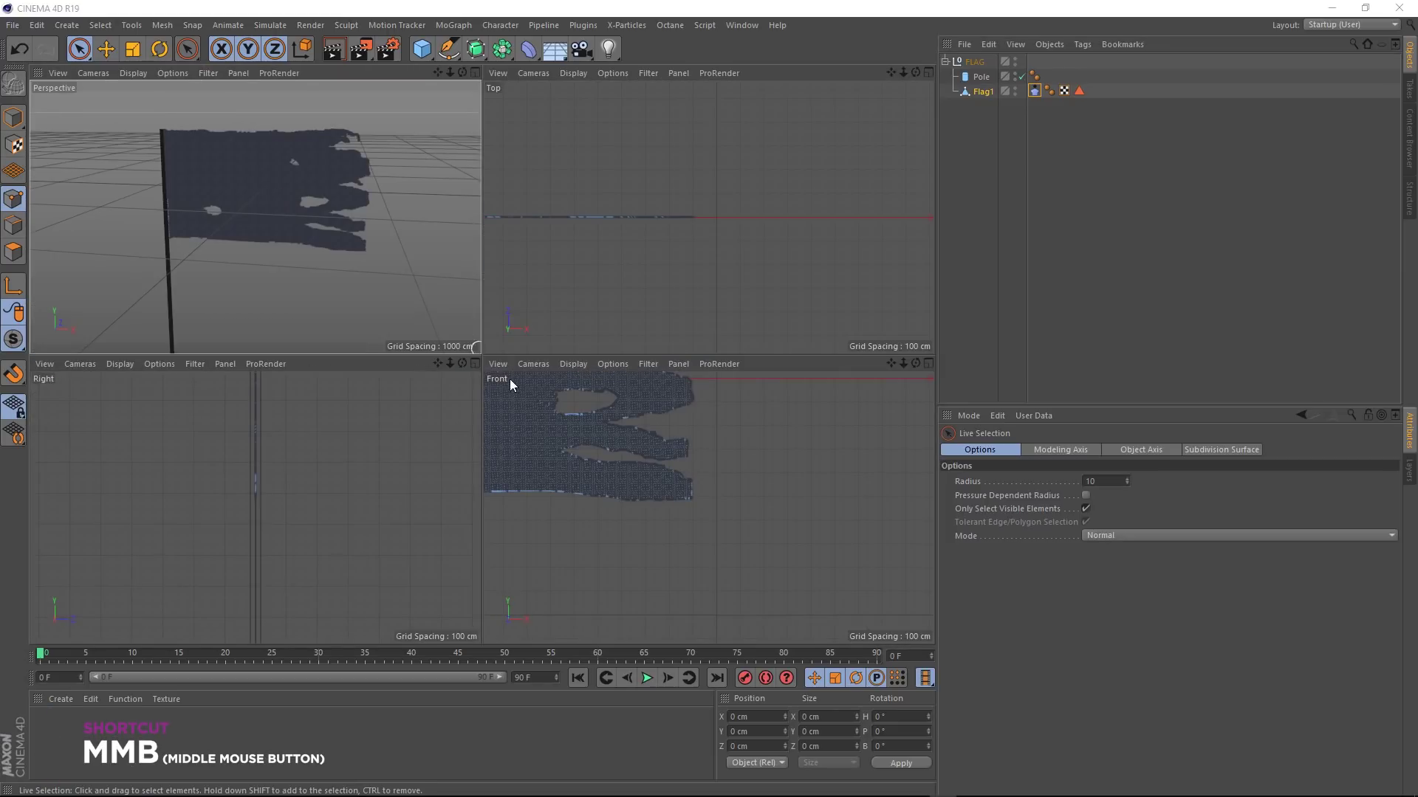
middle_click(561, 424)
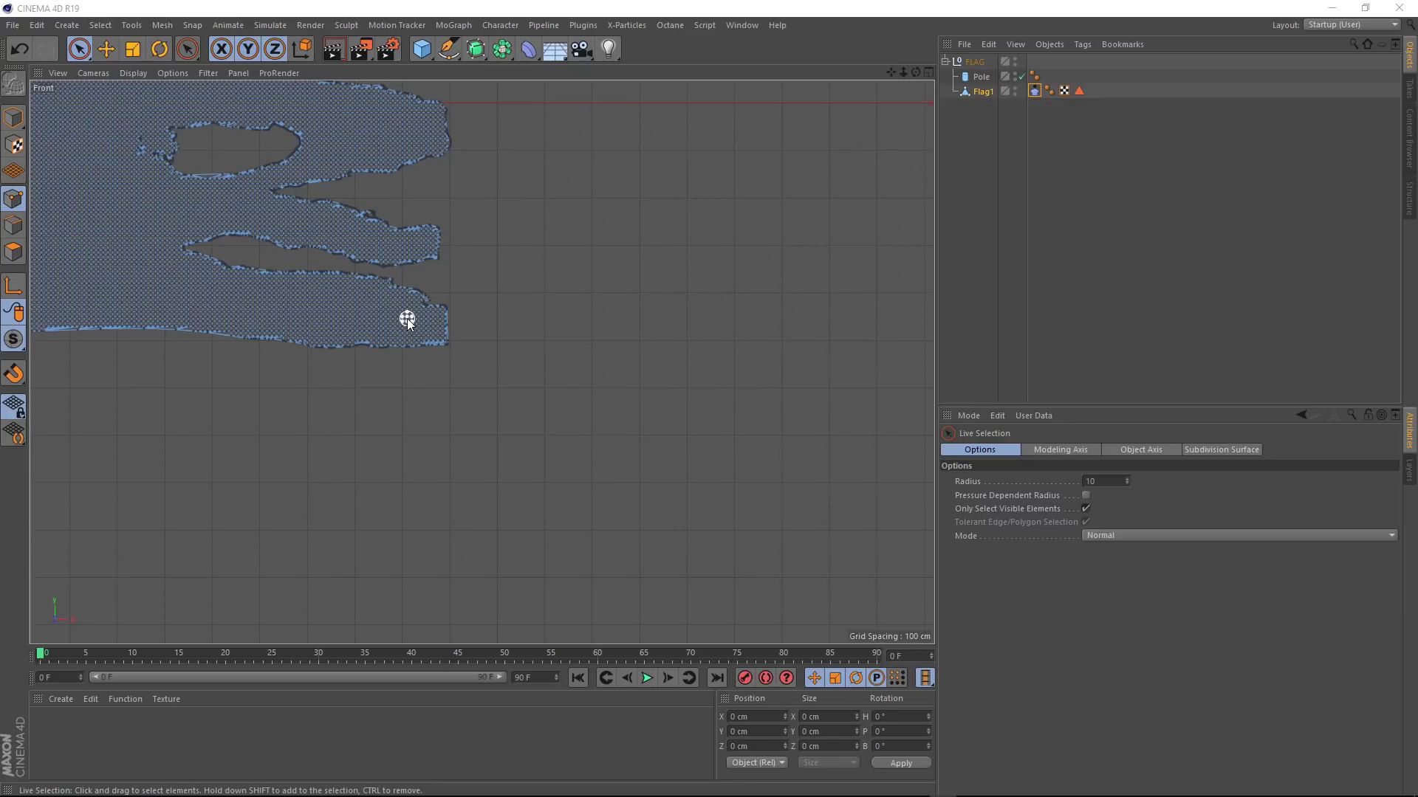
Select five separate patches of points spaced along the flag's edge beside the pole.
scroll(379, 278, down, 3)
middle_drag(380, 278, 645, 433)
scroll(237, 317, up, 4)
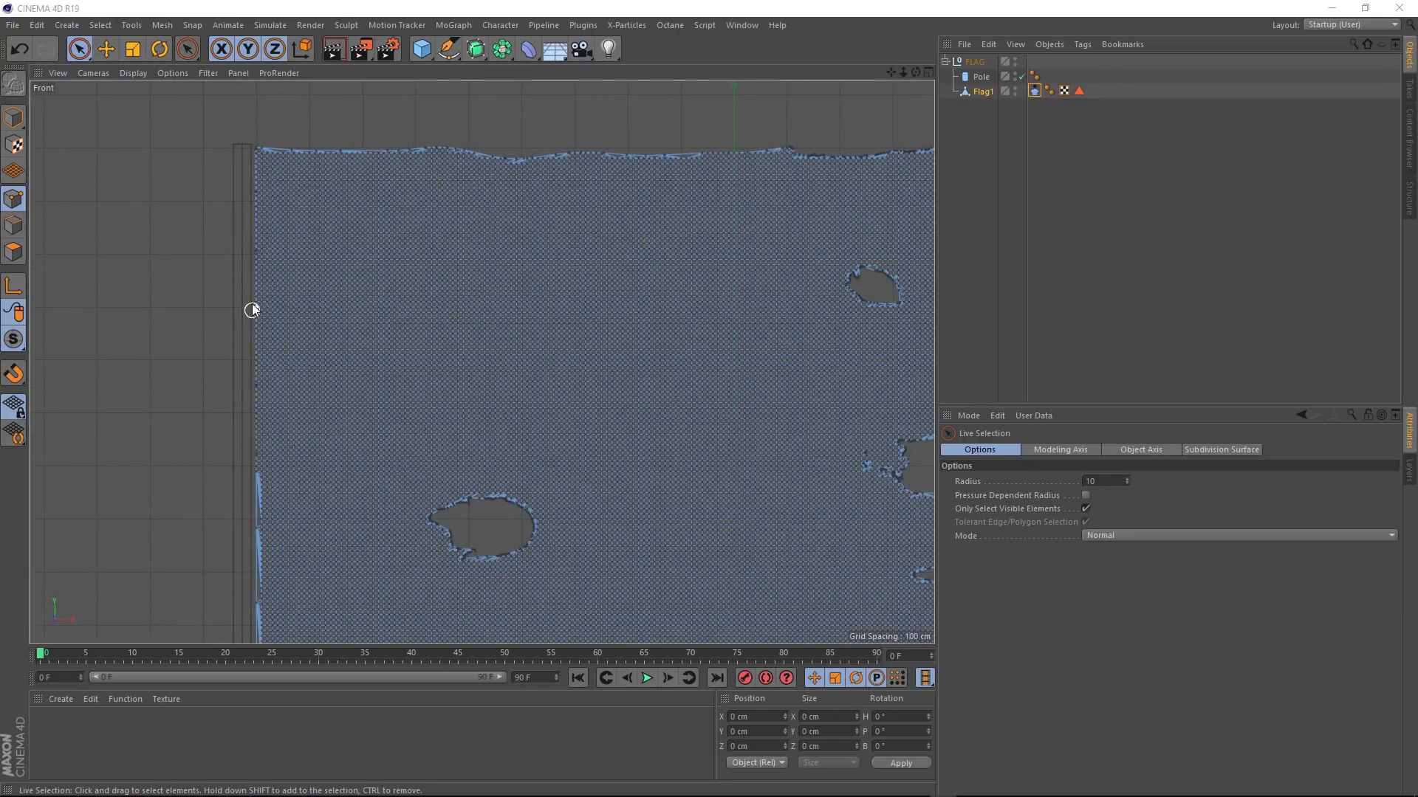
middle_drag(251, 304, 256, 268)
scroll(255, 271, down, 1)
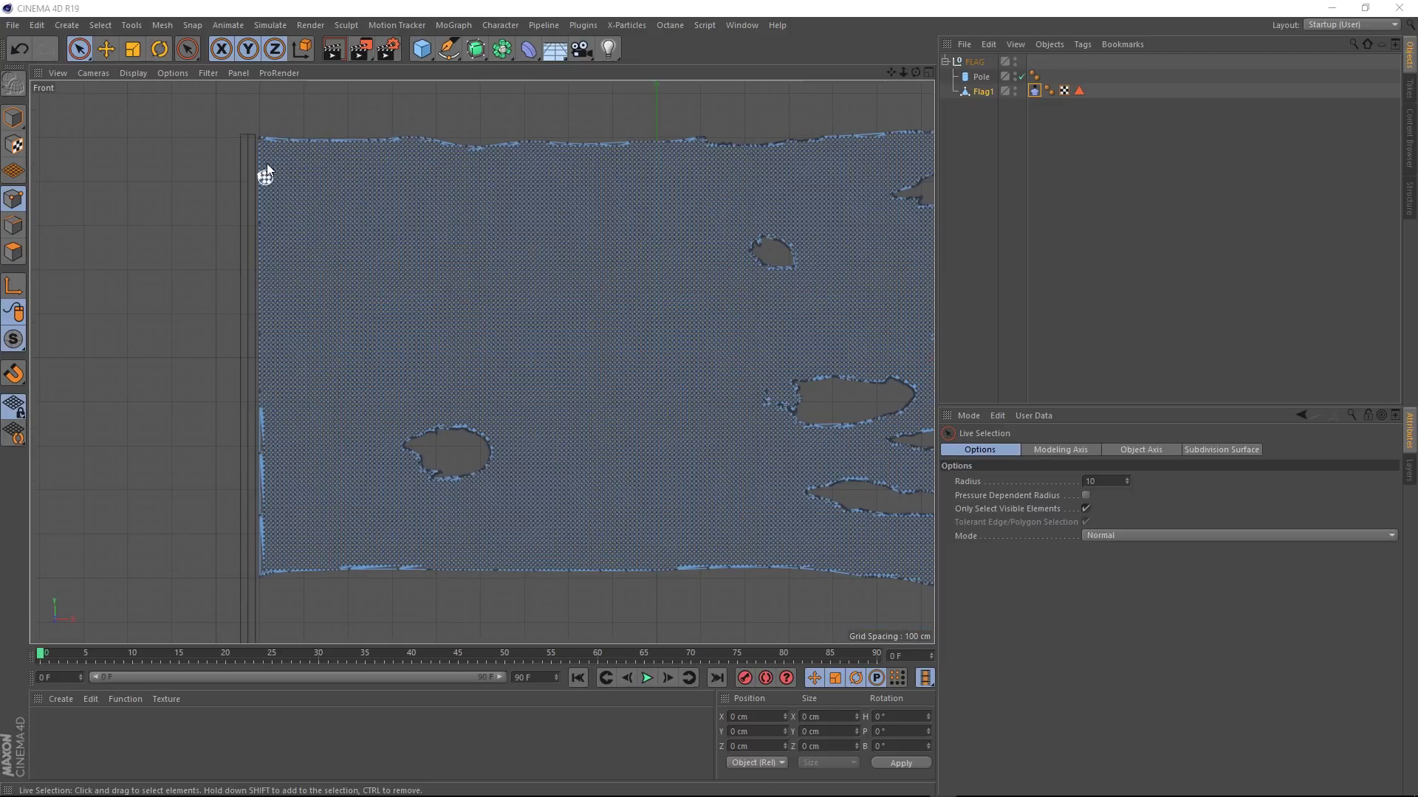
drag(254, 139, 263, 159)
mouse_move(260, 320)
shift+mouse_down()
mouse_move(262, 335)
mouse_move(260, 314)
shift+mouse_up()
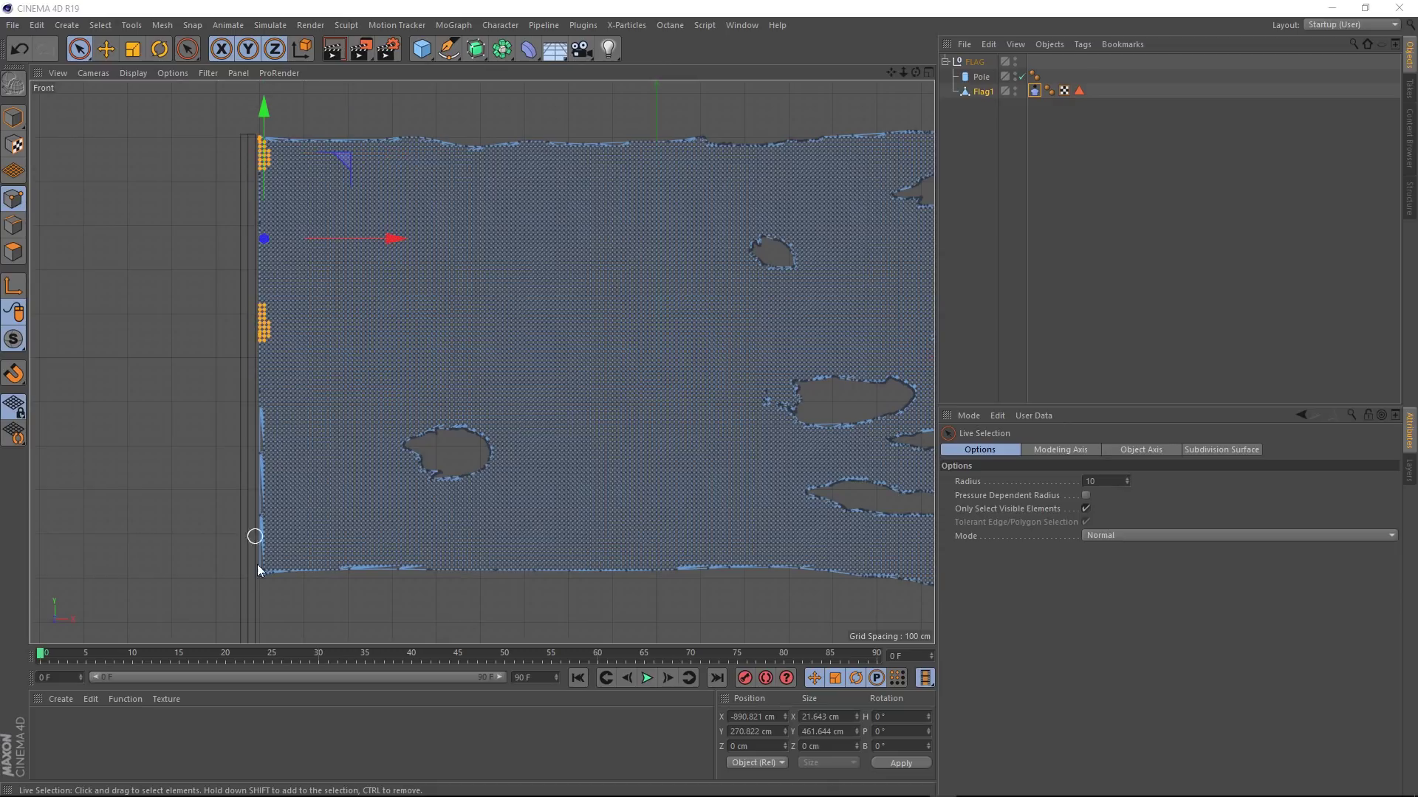
mouse_move(261, 545)
shift+mouse_down()
mouse_move(263, 567)
mouse_move(264, 541)
shift+mouse_up()
mouse_move(267, 443)
shift+mouse_down()
mouse_move(265, 422)
mouse_move(266, 448)
shift+mouse_up()
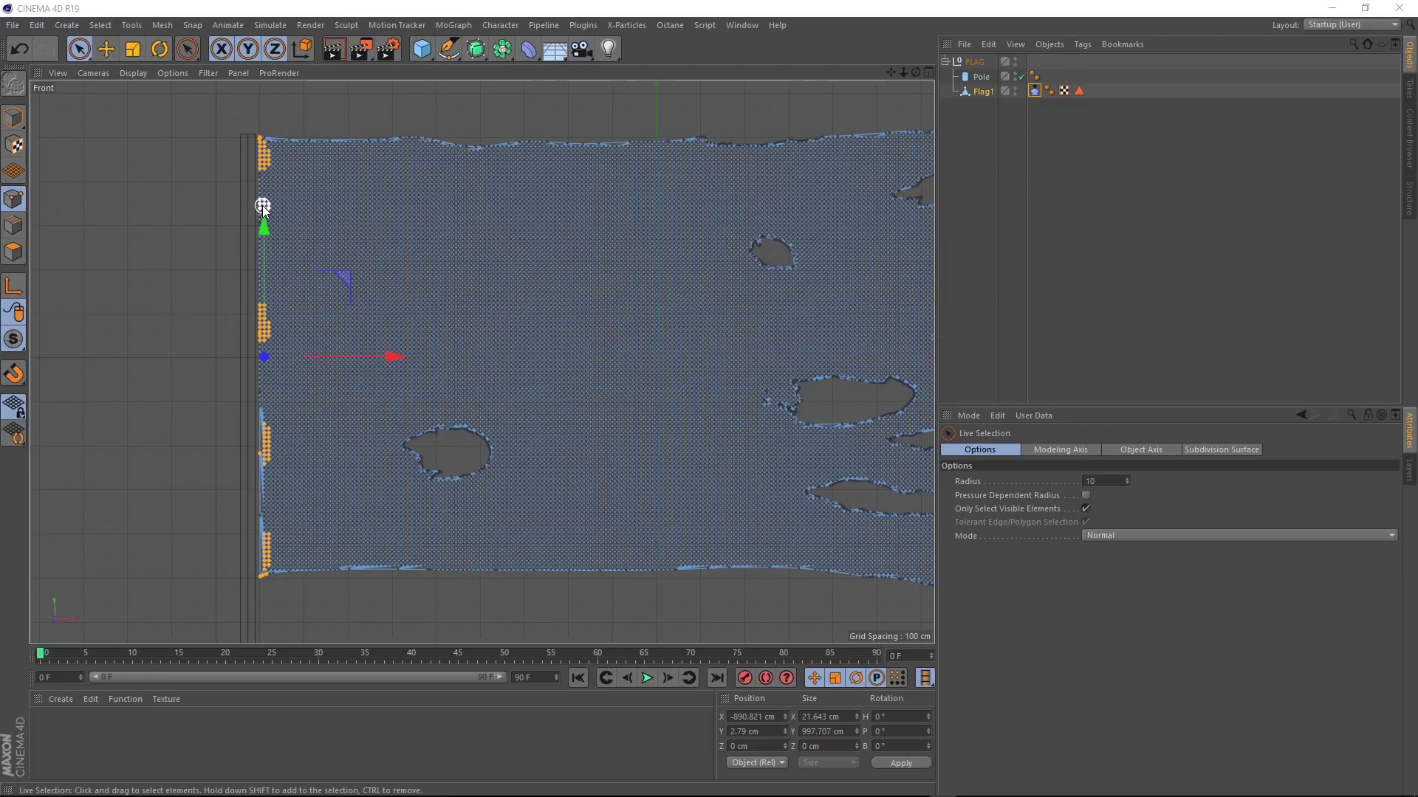
scroll(261, 209, up, 3)
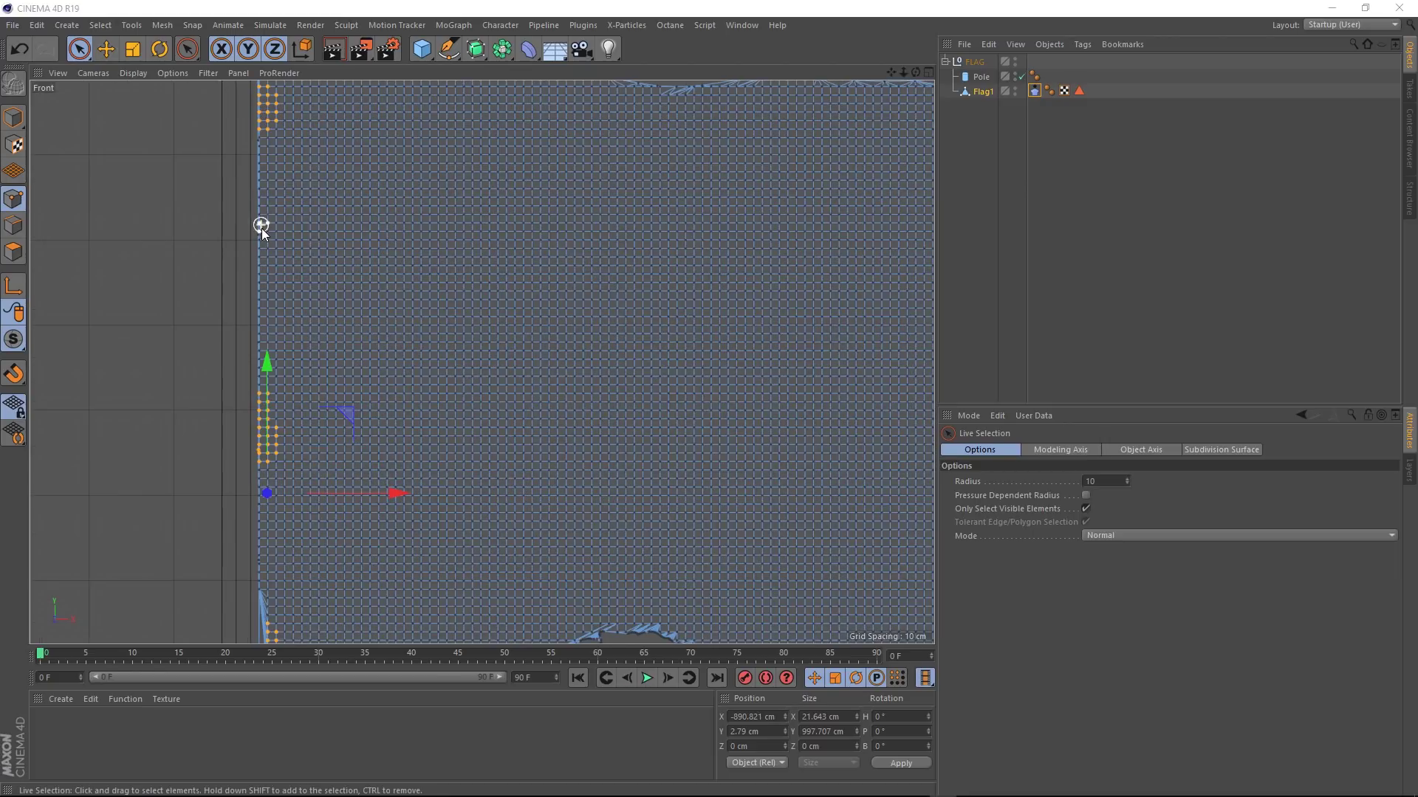
shift+drag(265, 253, 266, 291)
scroll(260, 235, down, 5)
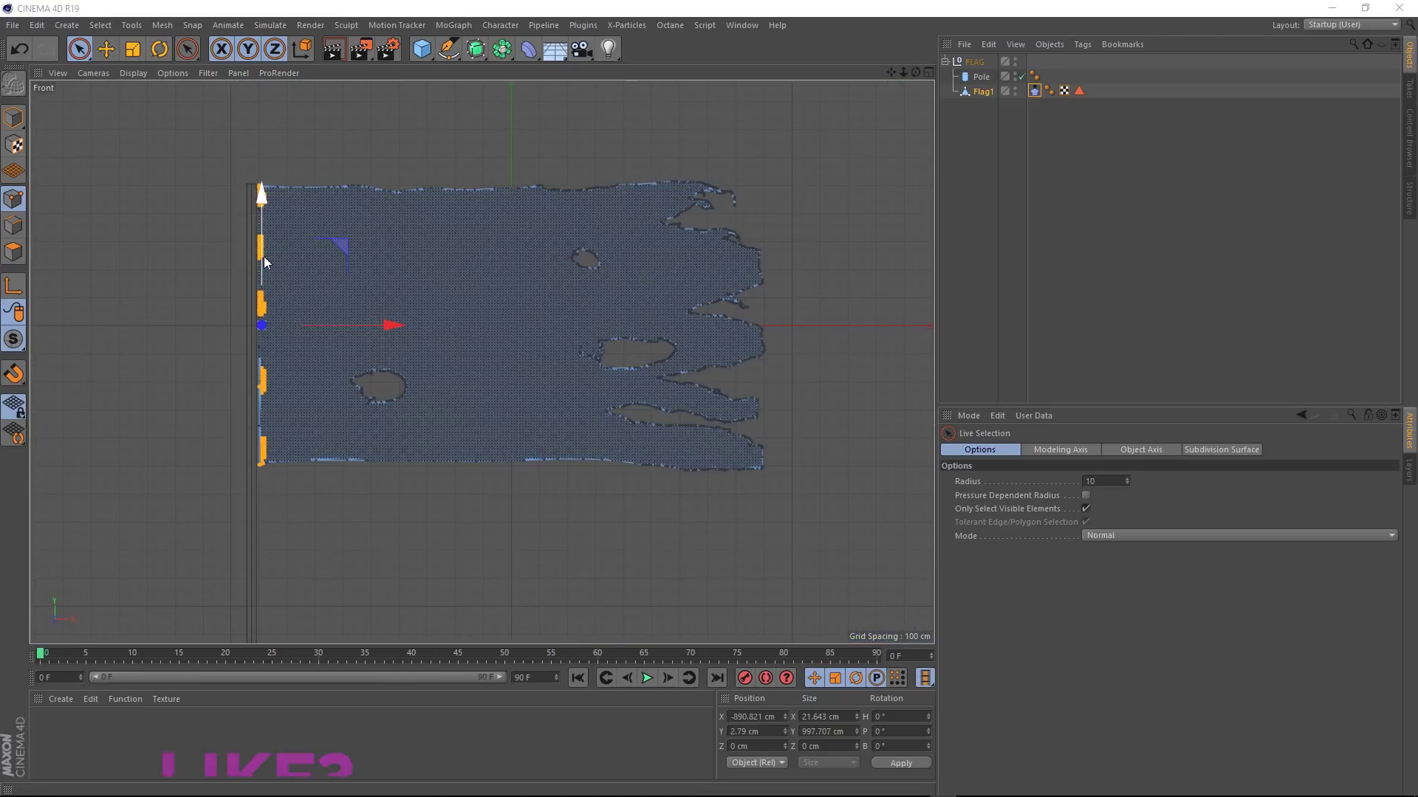
Return to the Perspective view and set the selected edge points as fix points in the Cloth tag's Dresser settings.
middle_click(313, 318)
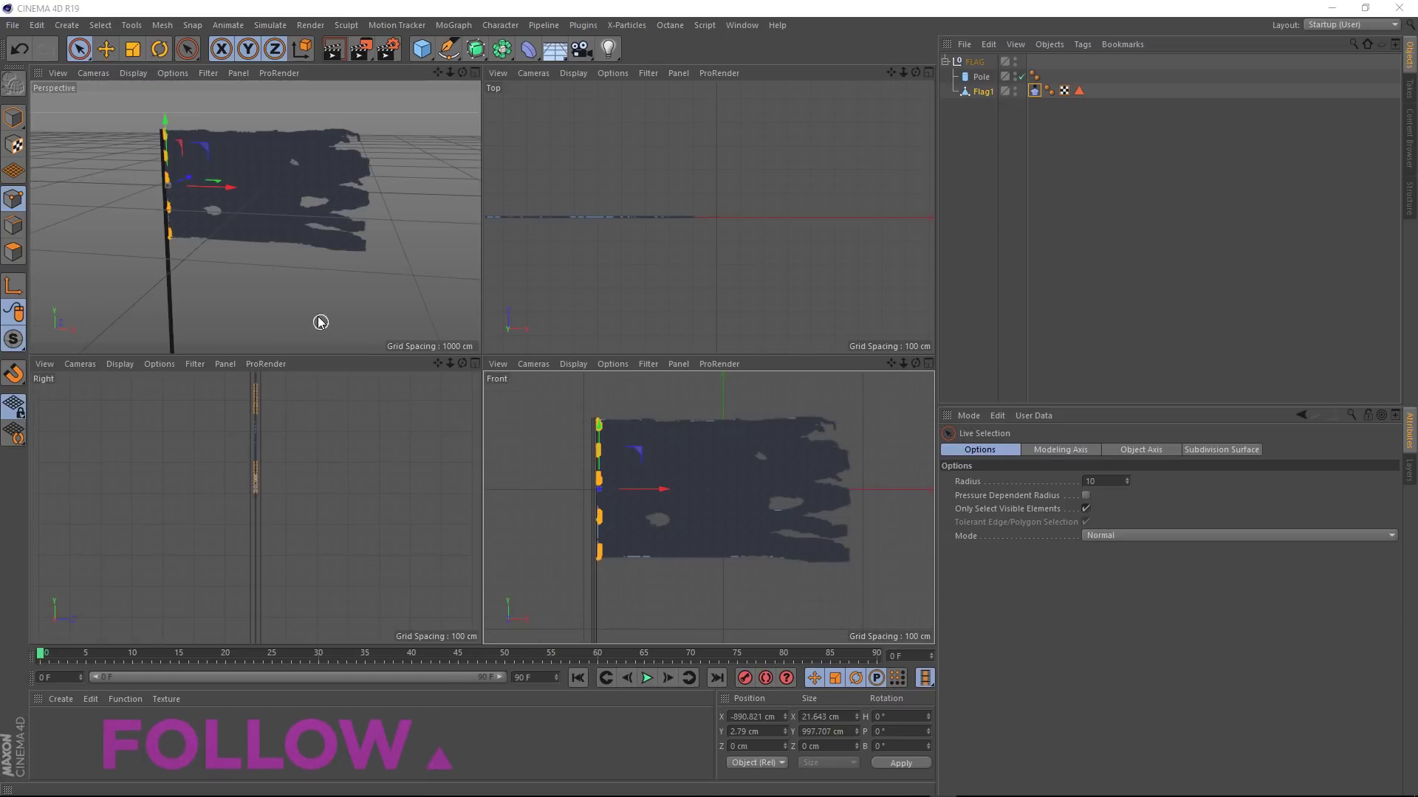
middle_click(288, 253)
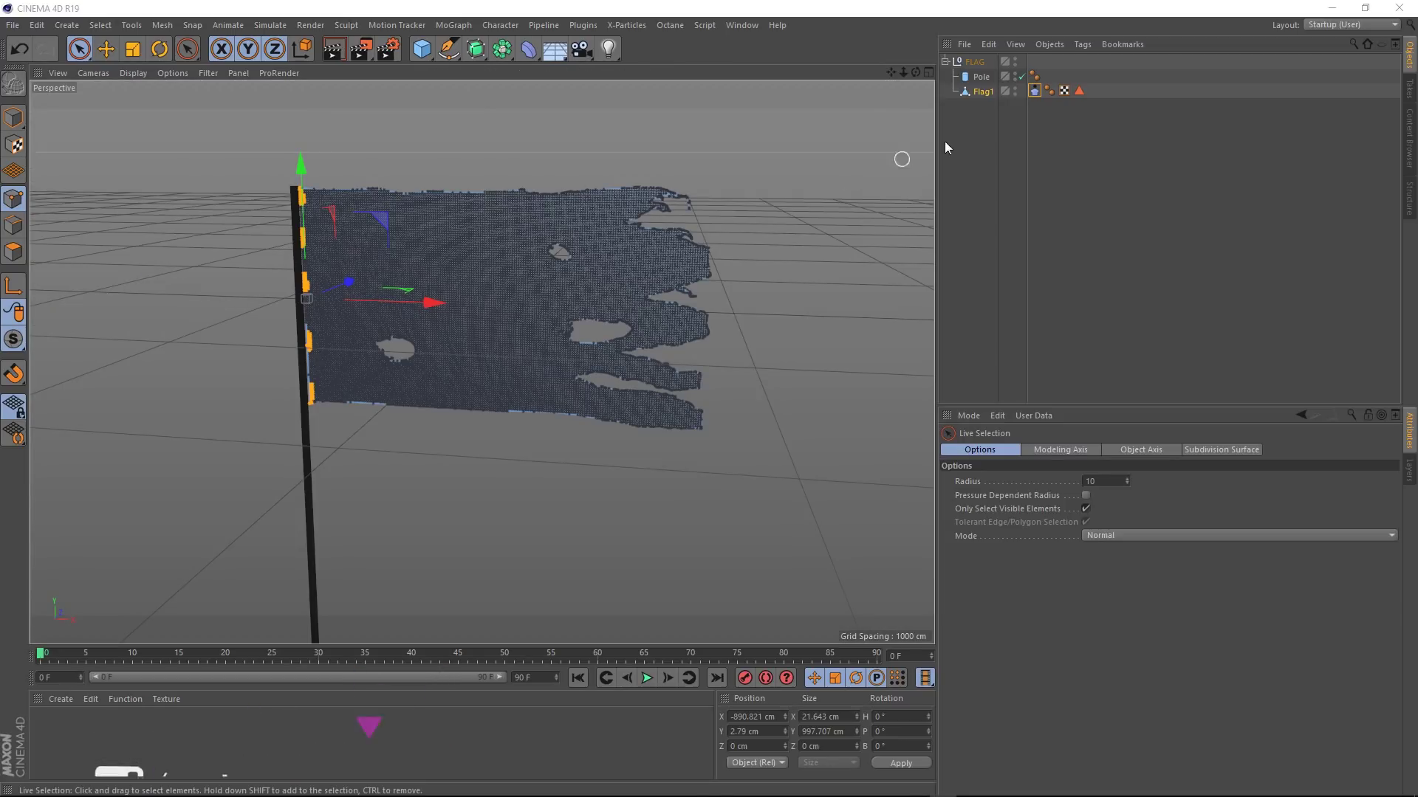
click(1034, 91)
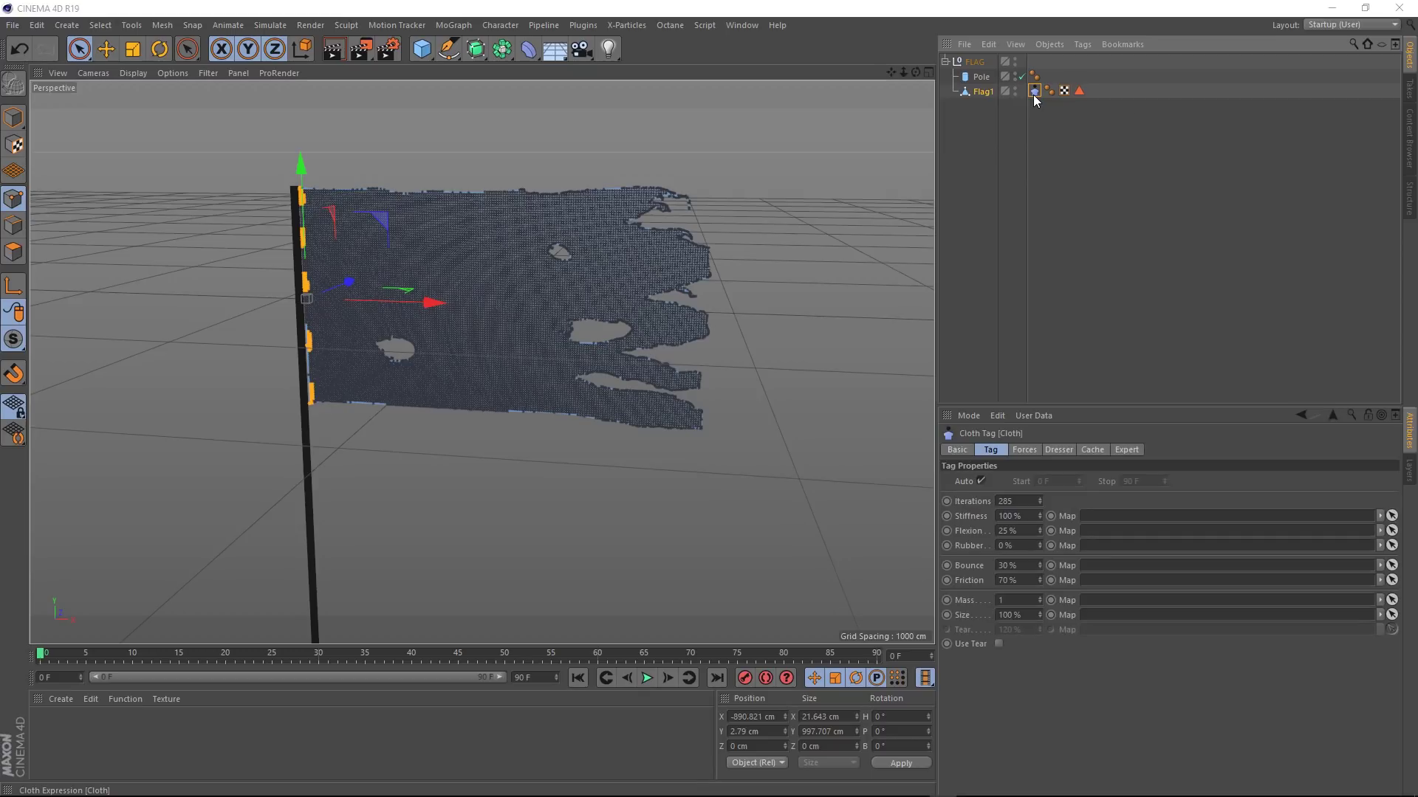
click(1065, 450)
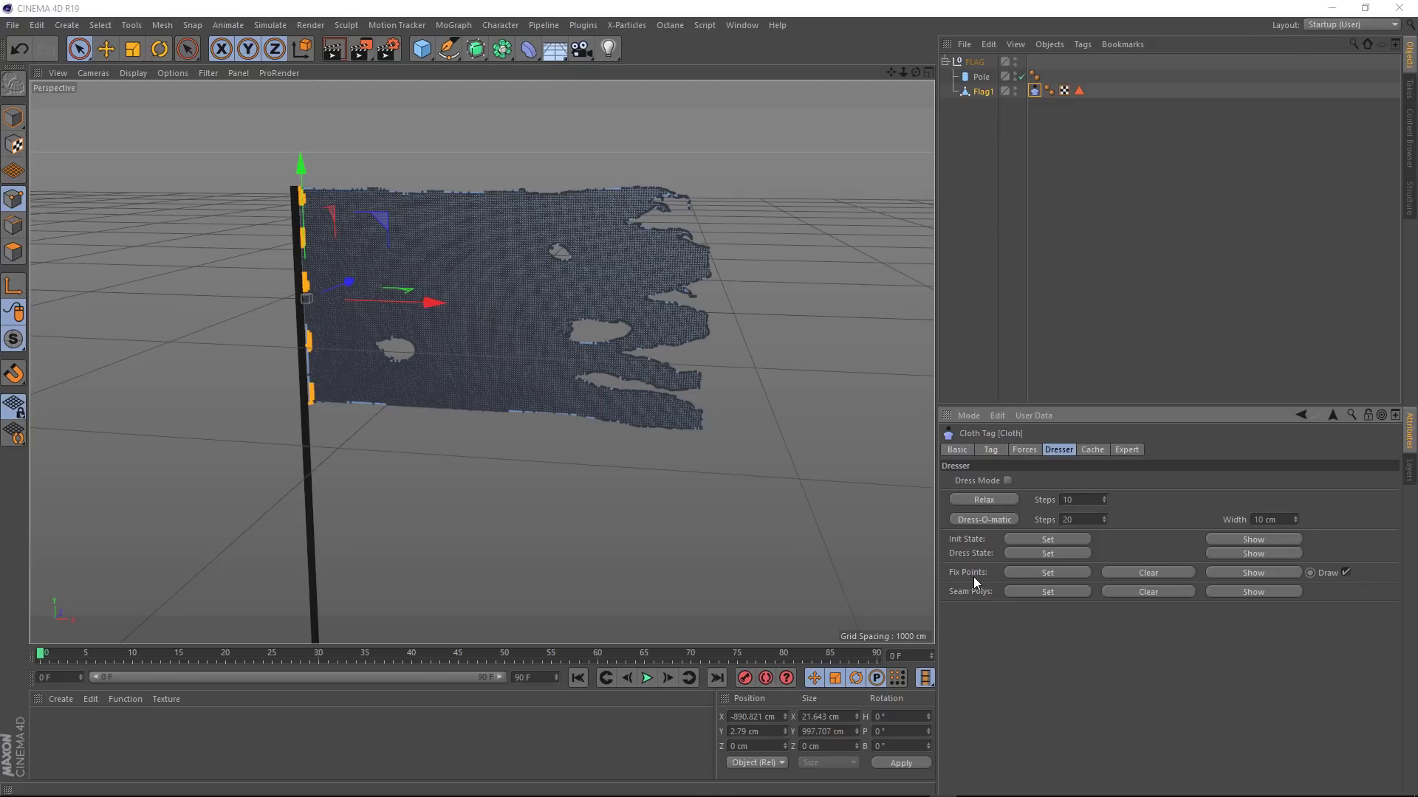
click(1054, 573)
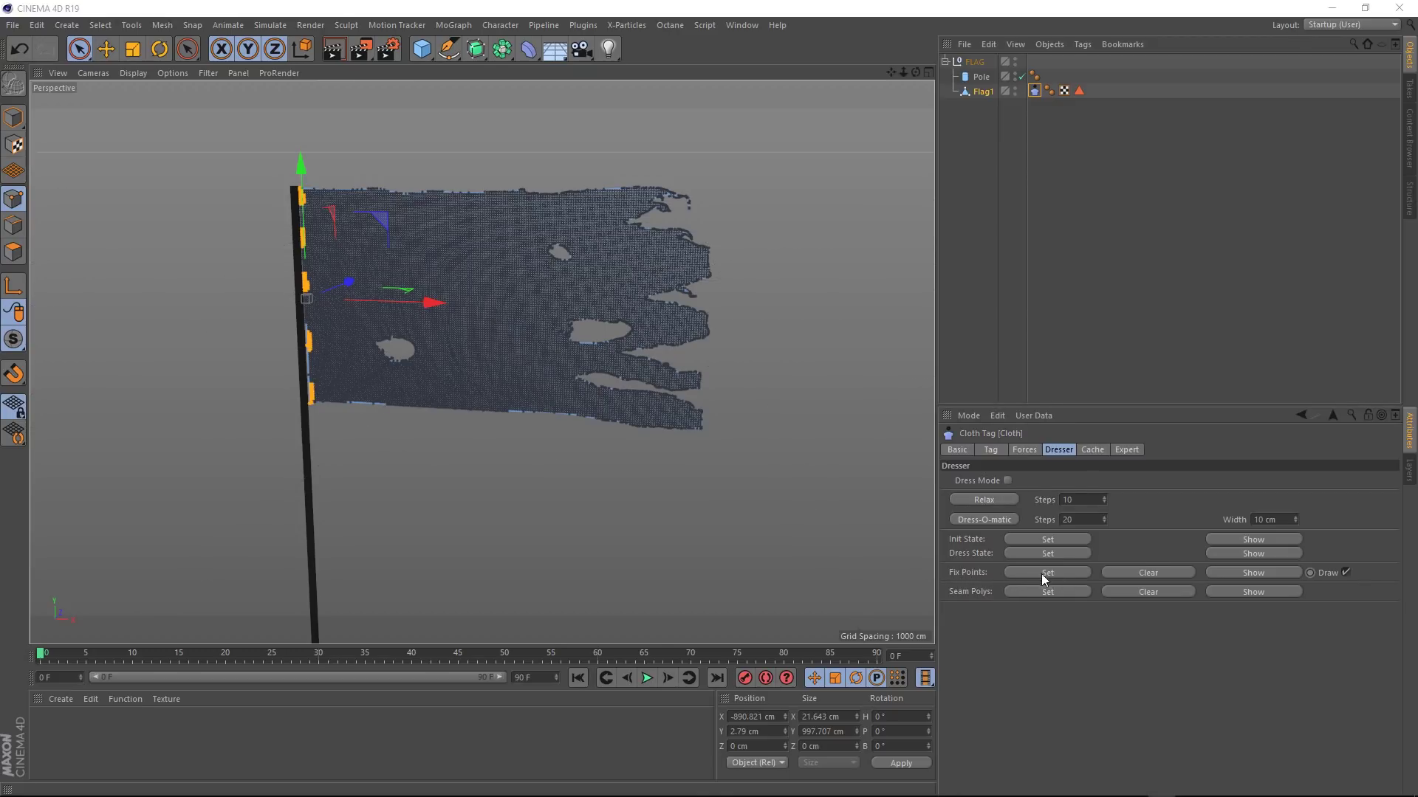
Play the cloth simulation with the fixed points, stop it and return to frame 0.
click(646, 678)
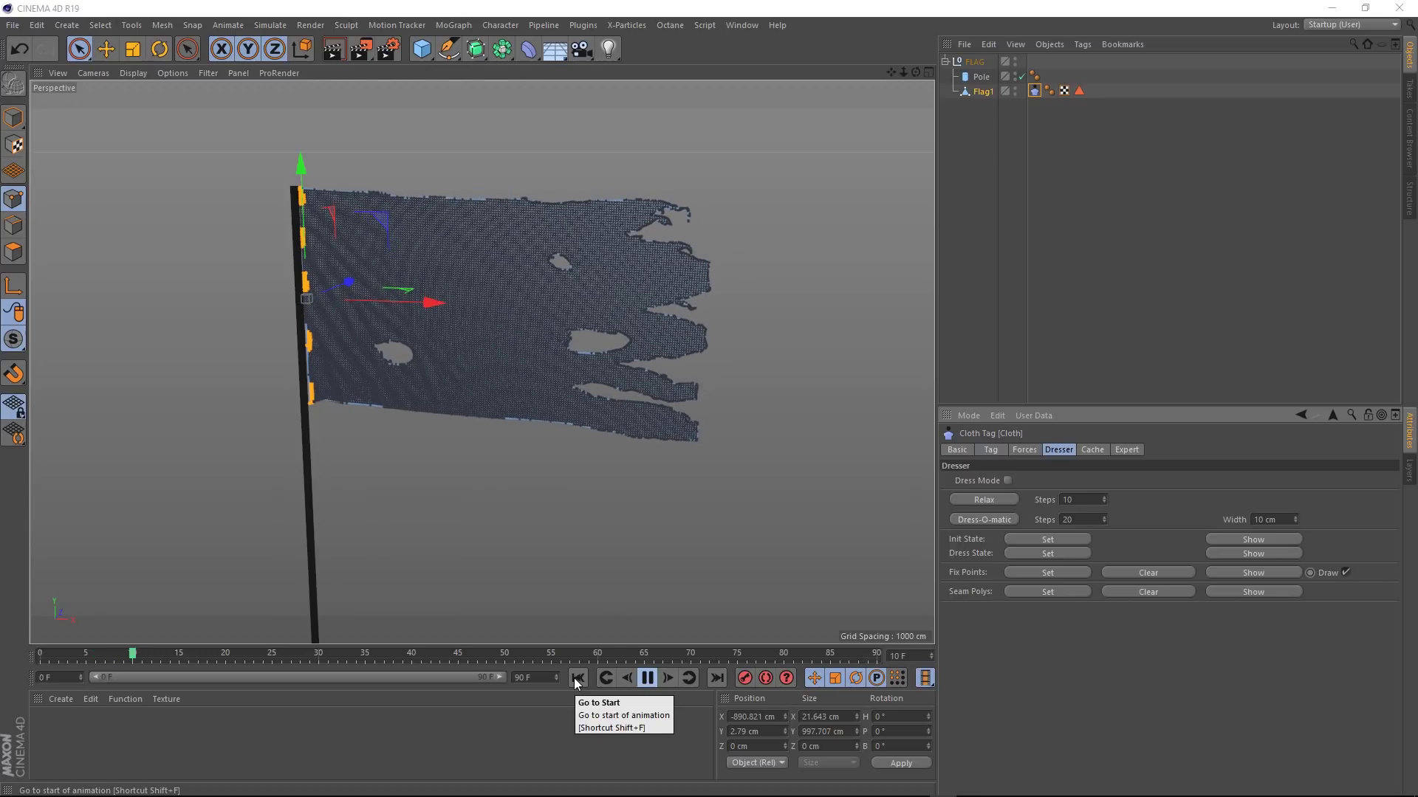
click(647, 679)
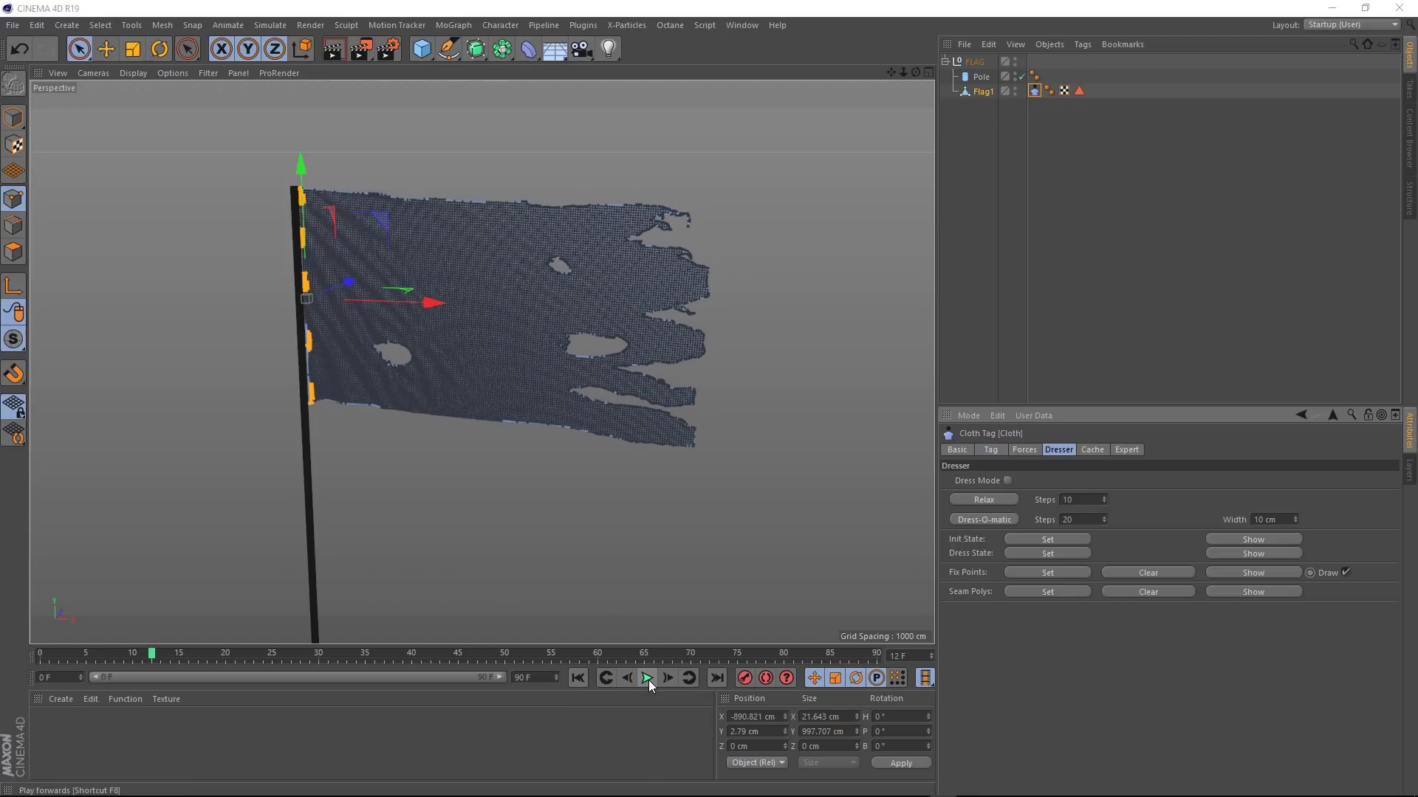
click(577, 678)
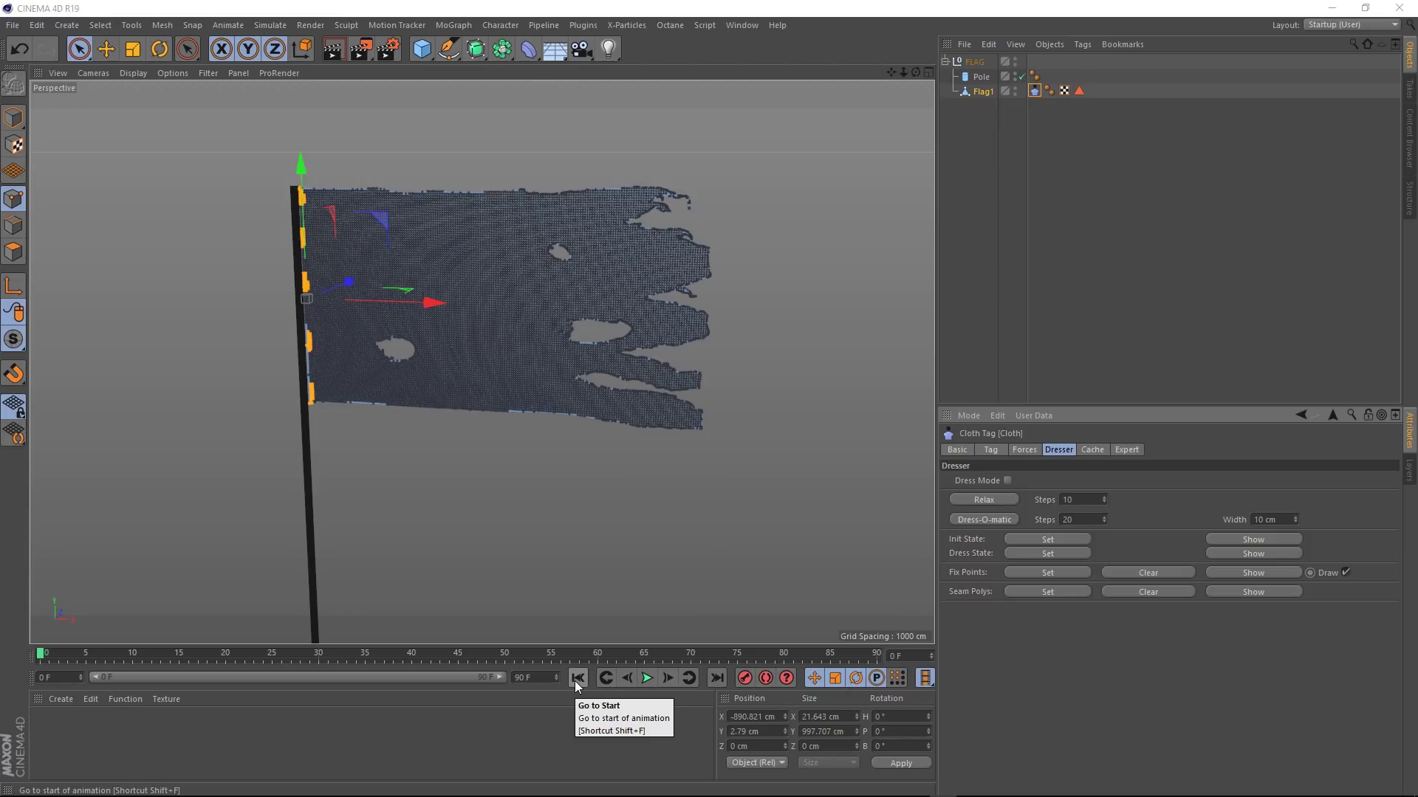
Show the Cloth tag's Expert settings, run the simulation briefly again and return to the start frame.
click(1127, 450)
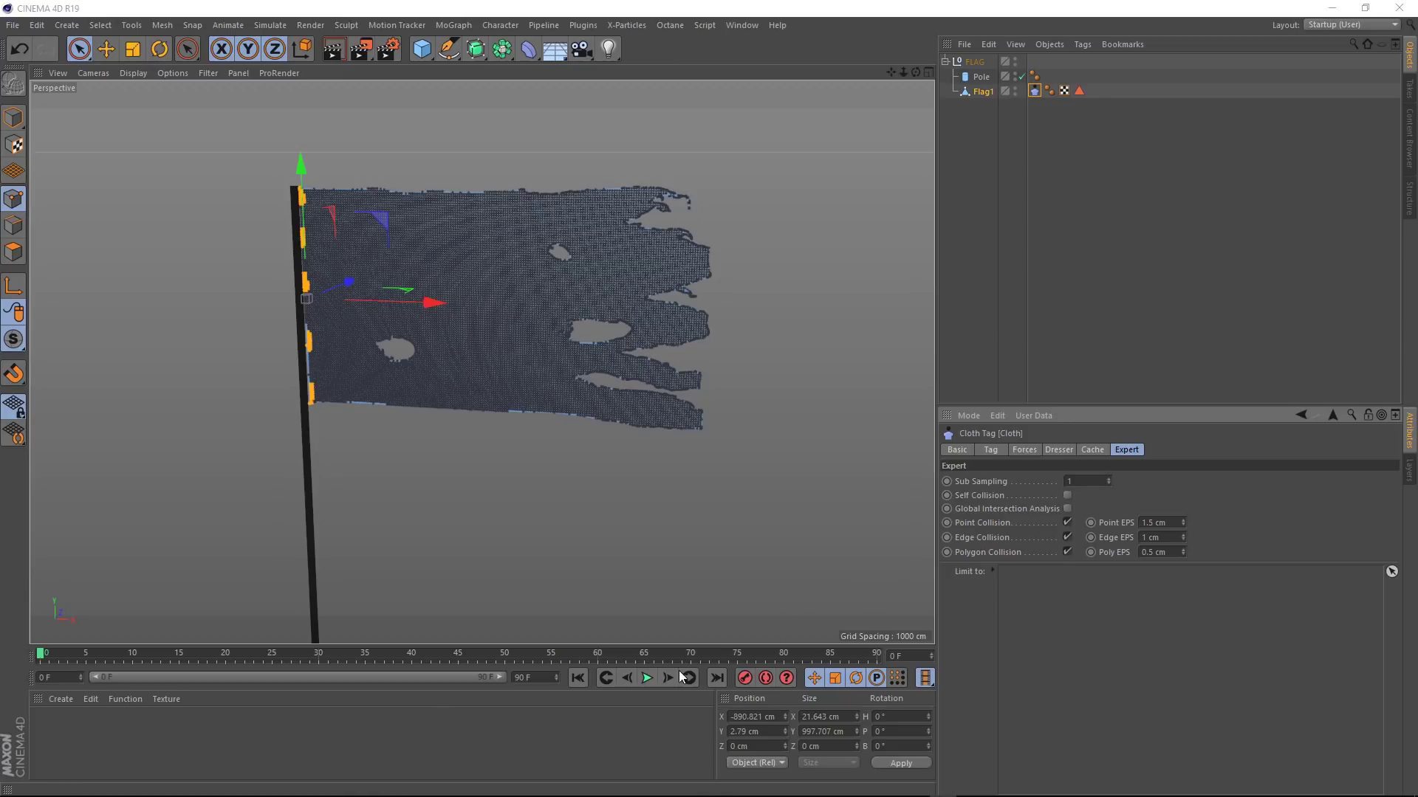
click(646, 678)
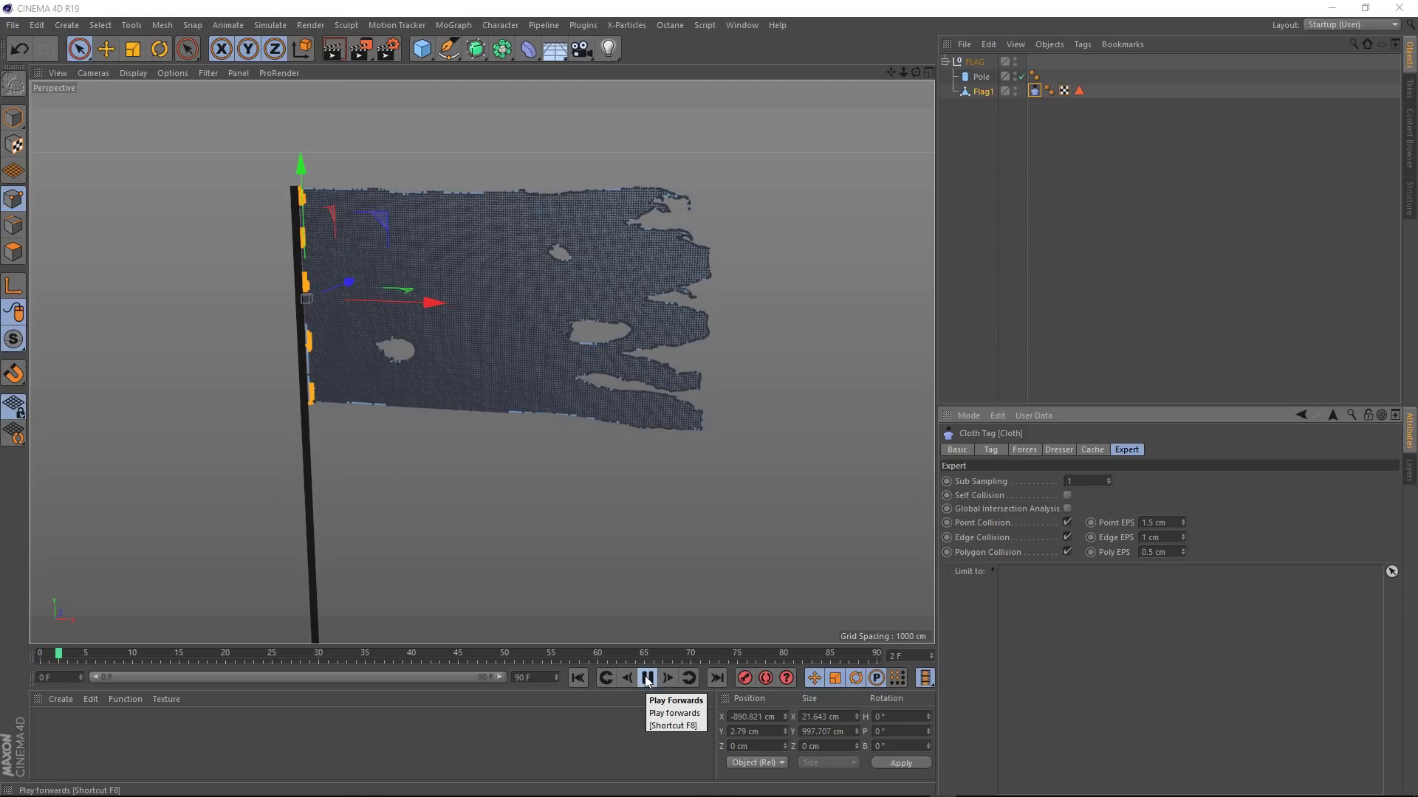
click(647, 679)
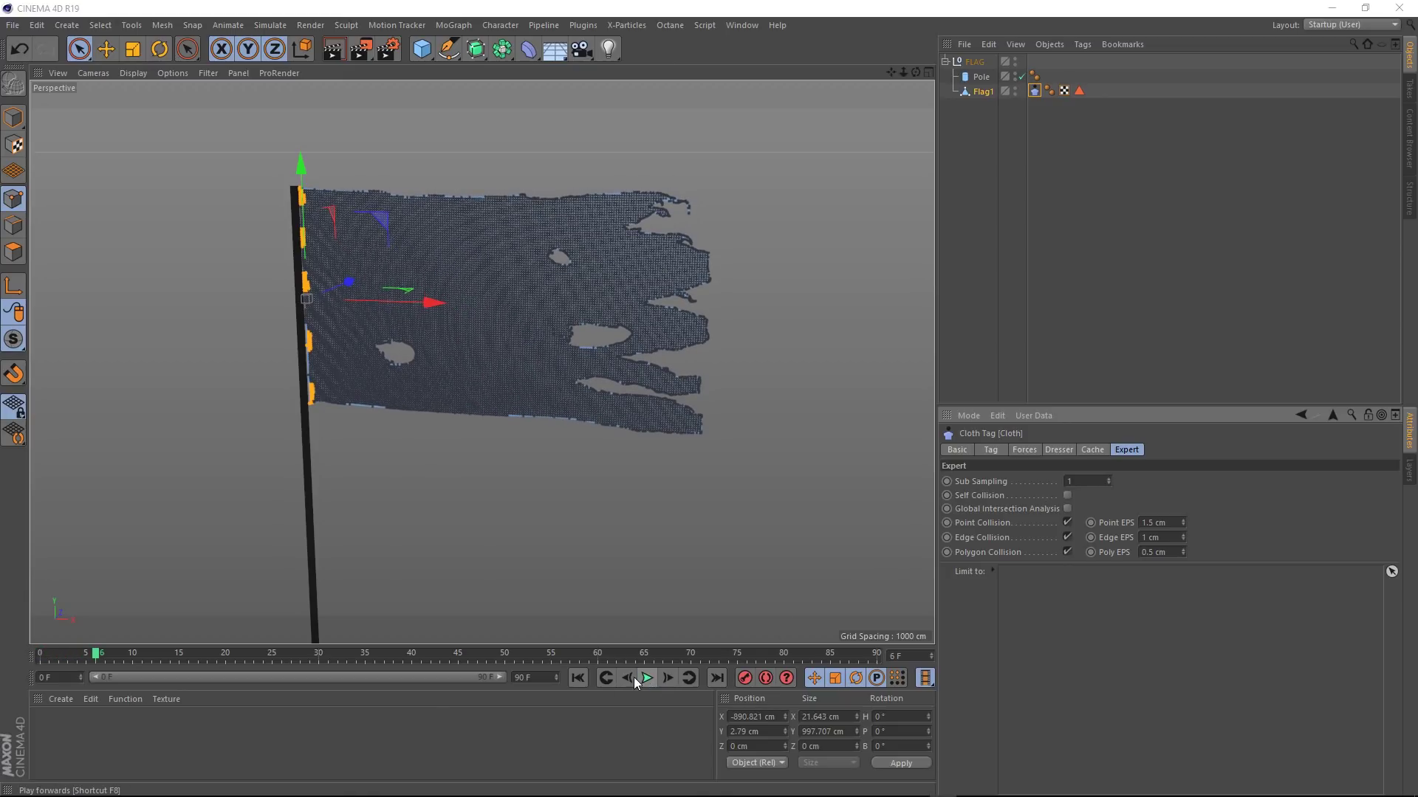
click(580, 677)
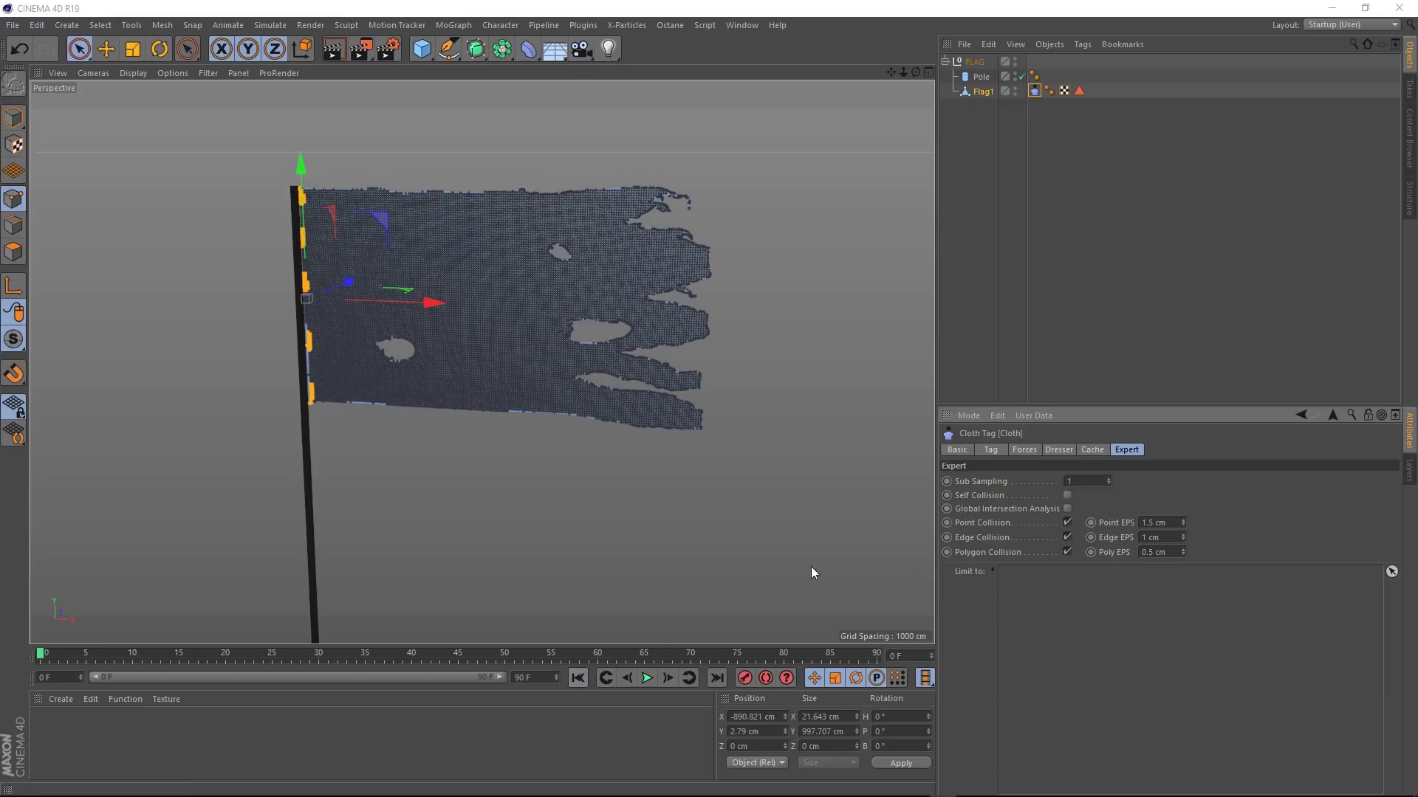
Set the Cloth tag's iterations to 50 and play the simulation until about frame 30.
click(985, 450)
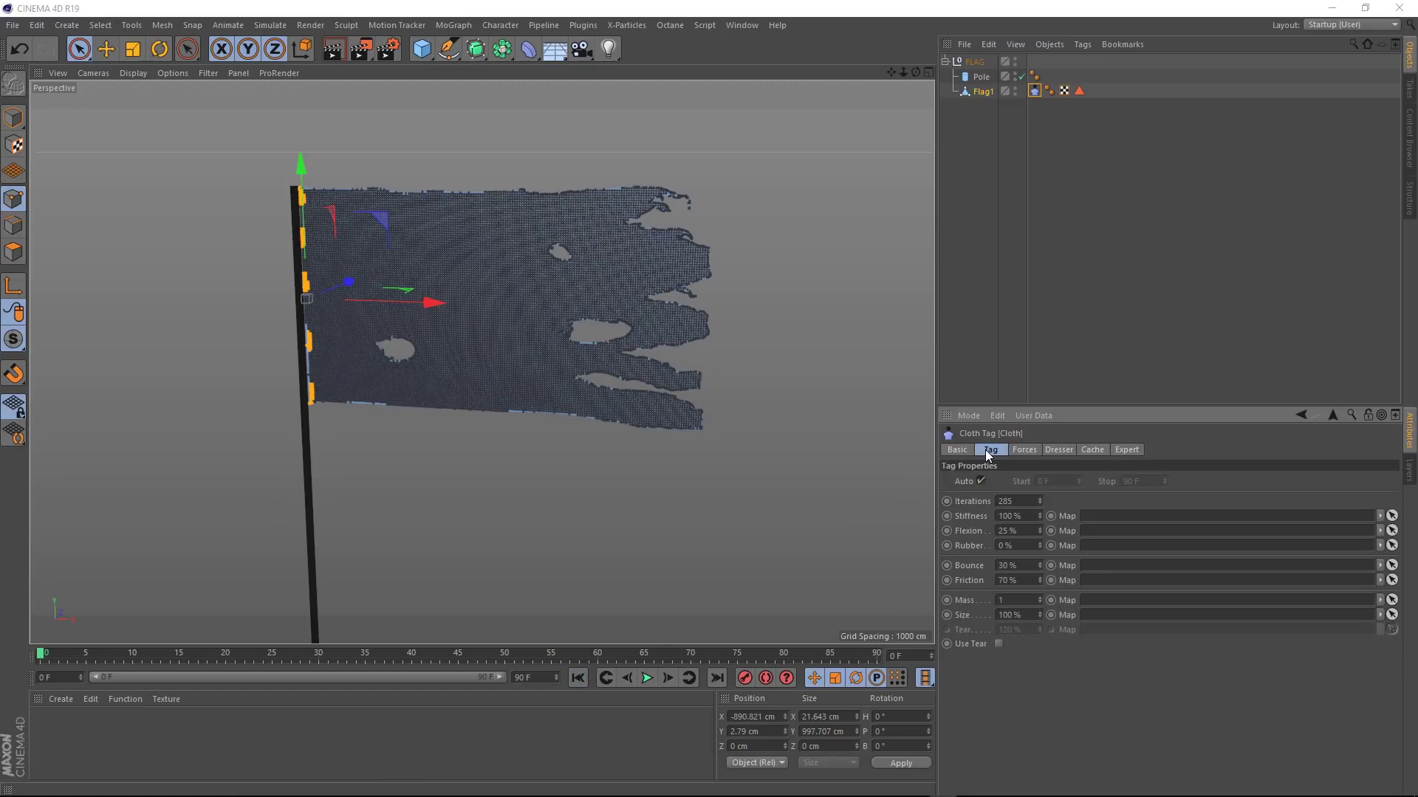
drag(1026, 499, 980, 499)
text(50)
click(646, 678)
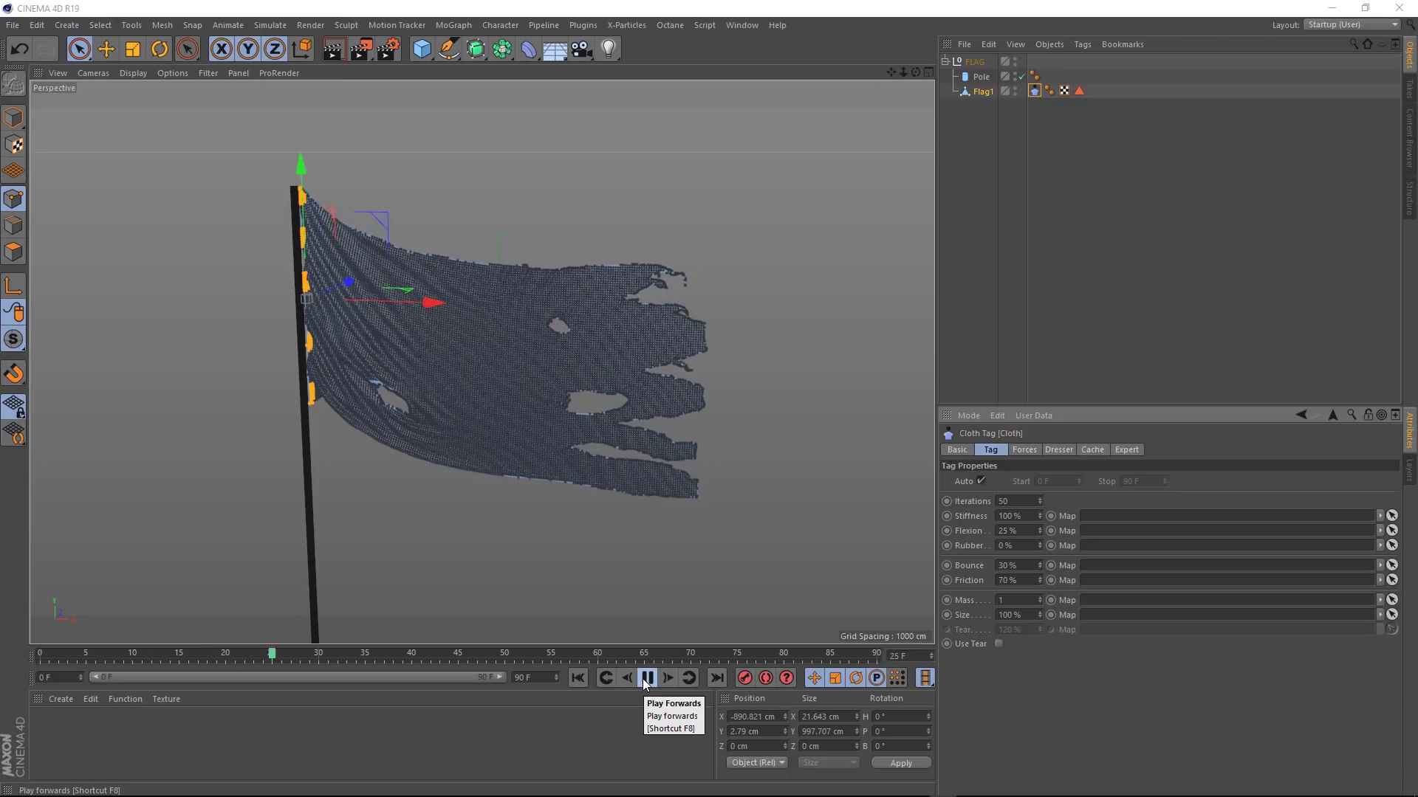
click(644, 679)
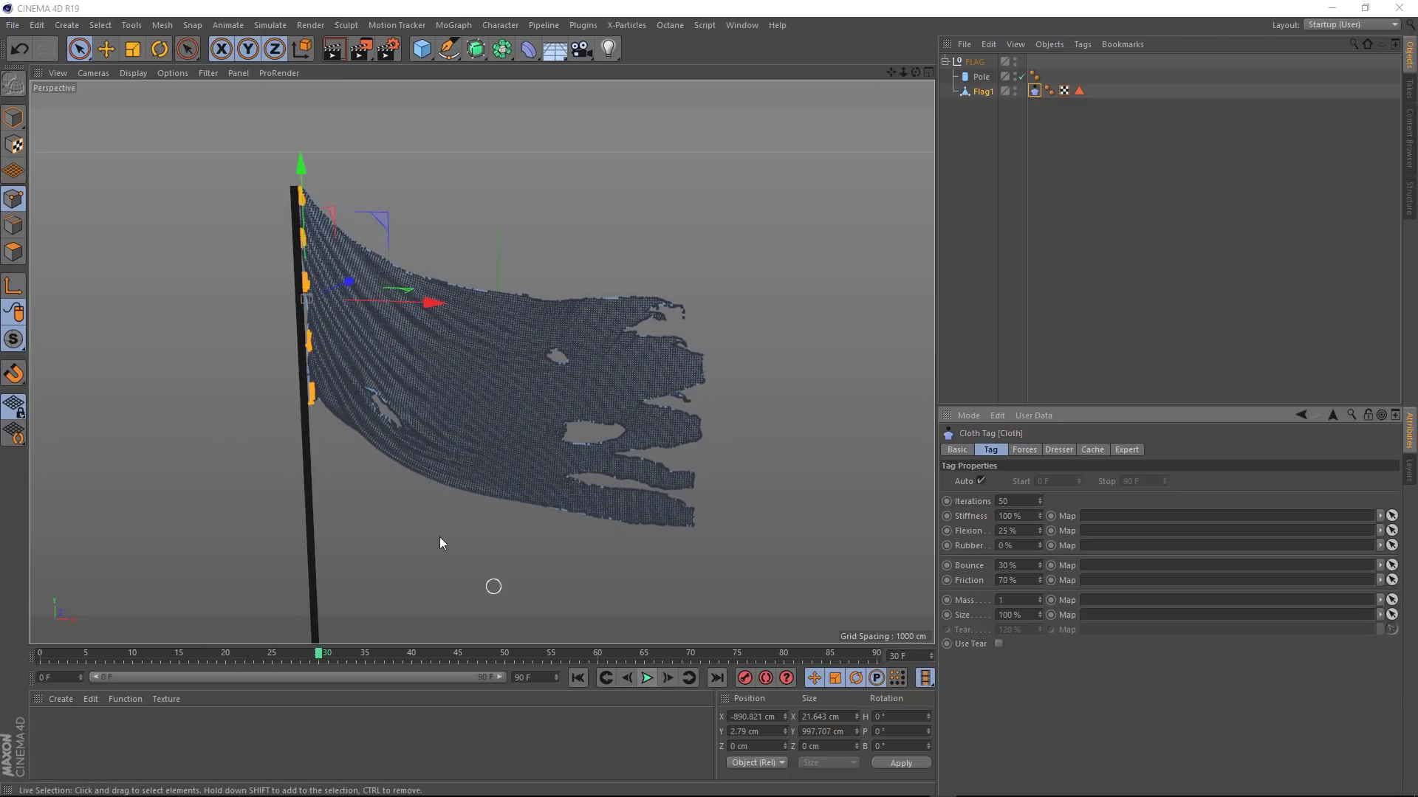
Display the scene with Gouraud Shading and switch from point editing to Model mode.
click(135, 72)
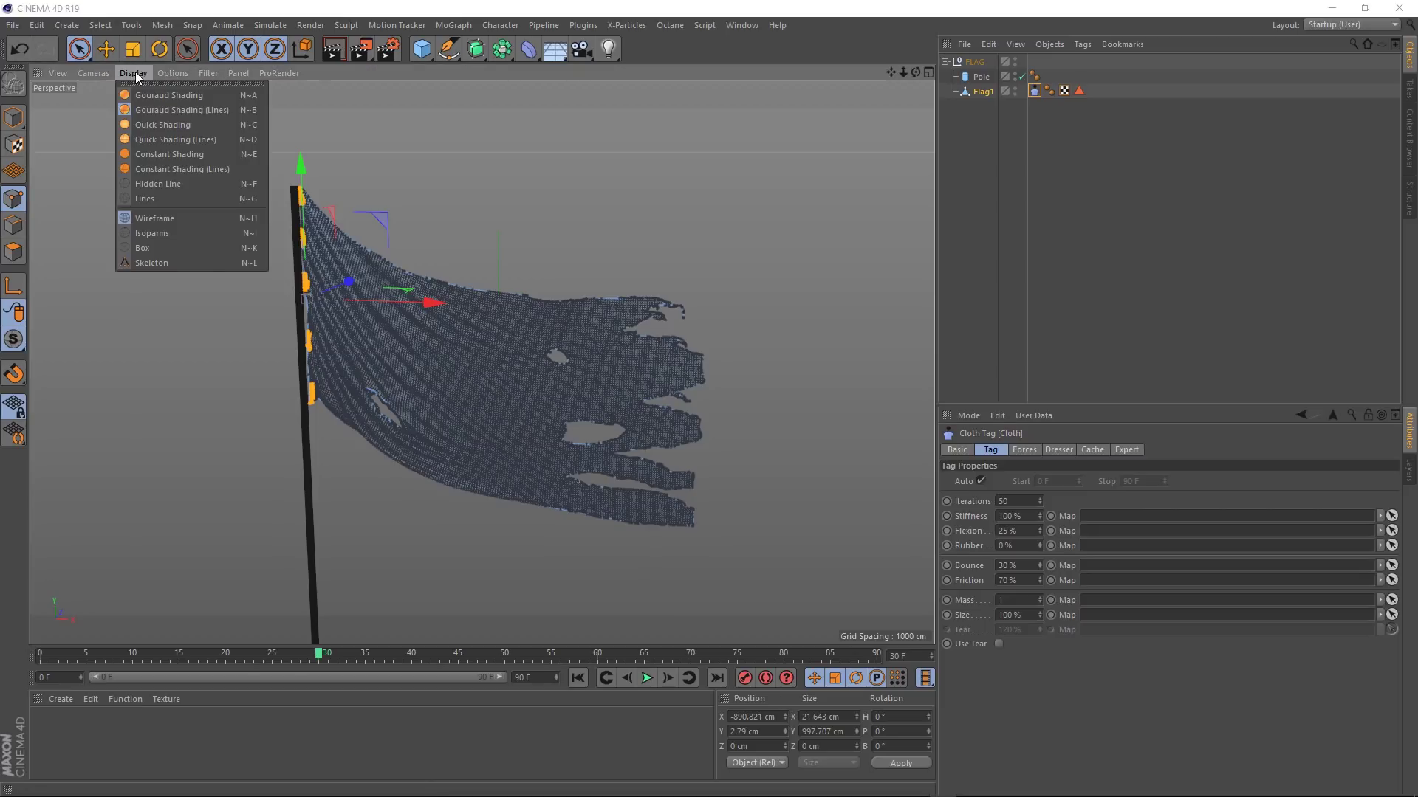
click(141, 95)
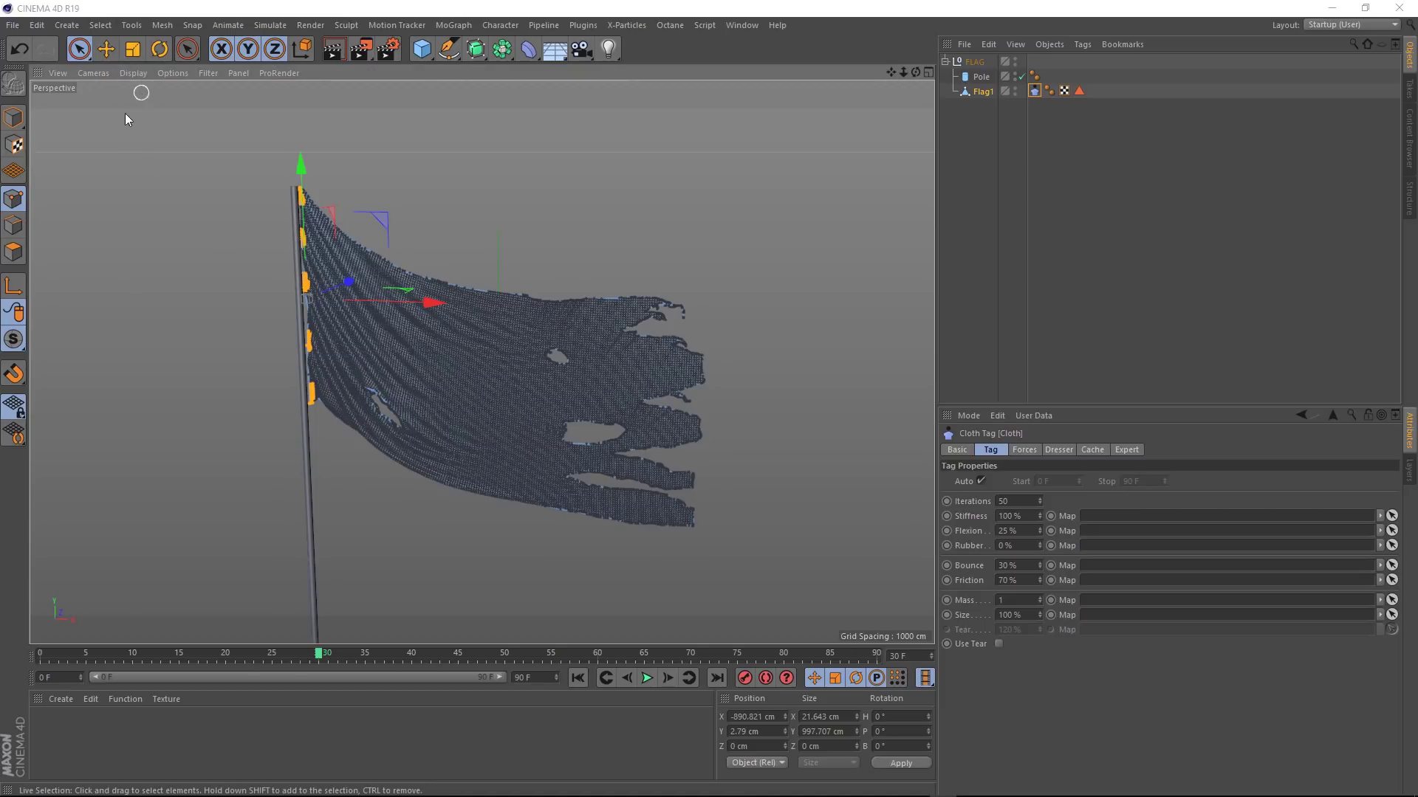
click(13, 116)
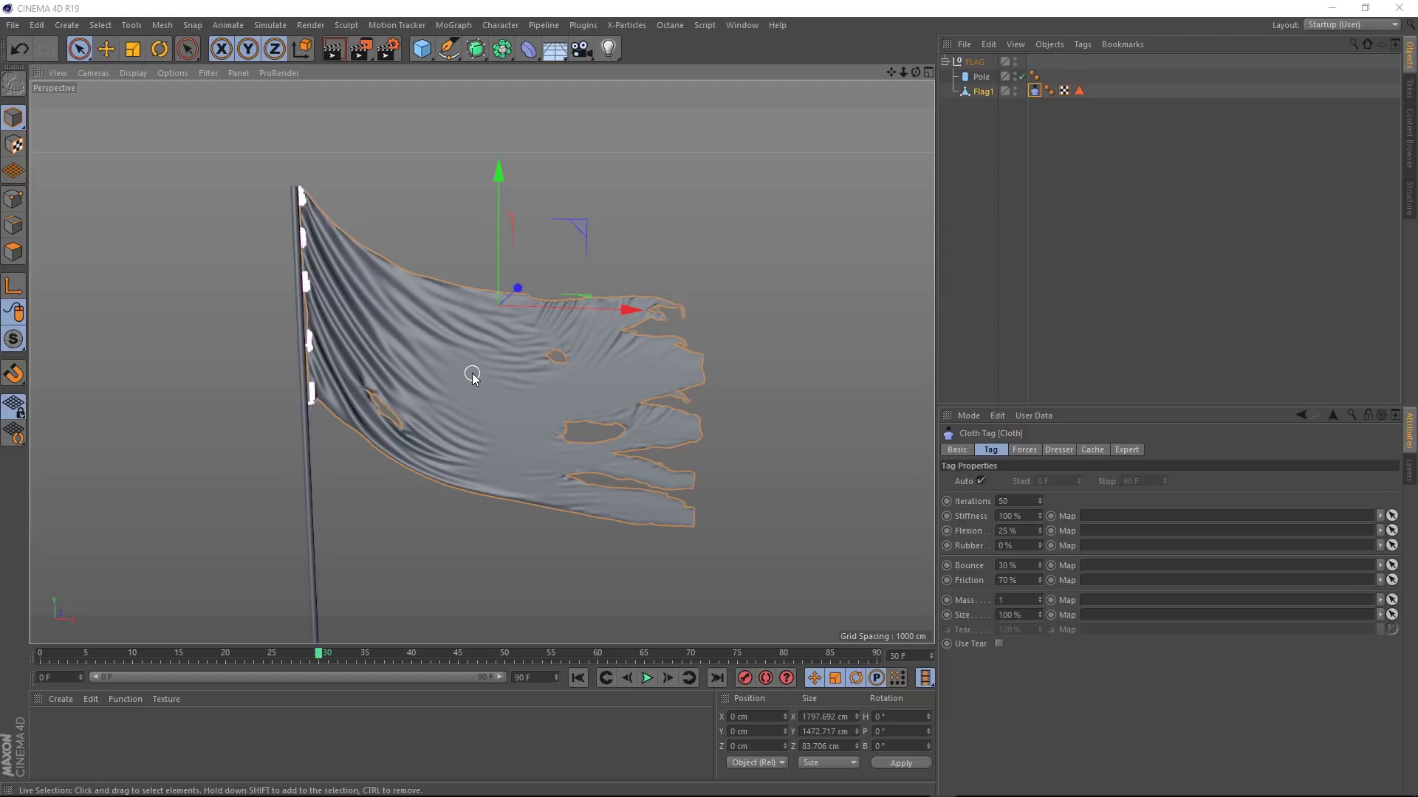
Set the Cloth tag's iterations to 855.
text(855)
key(Return)
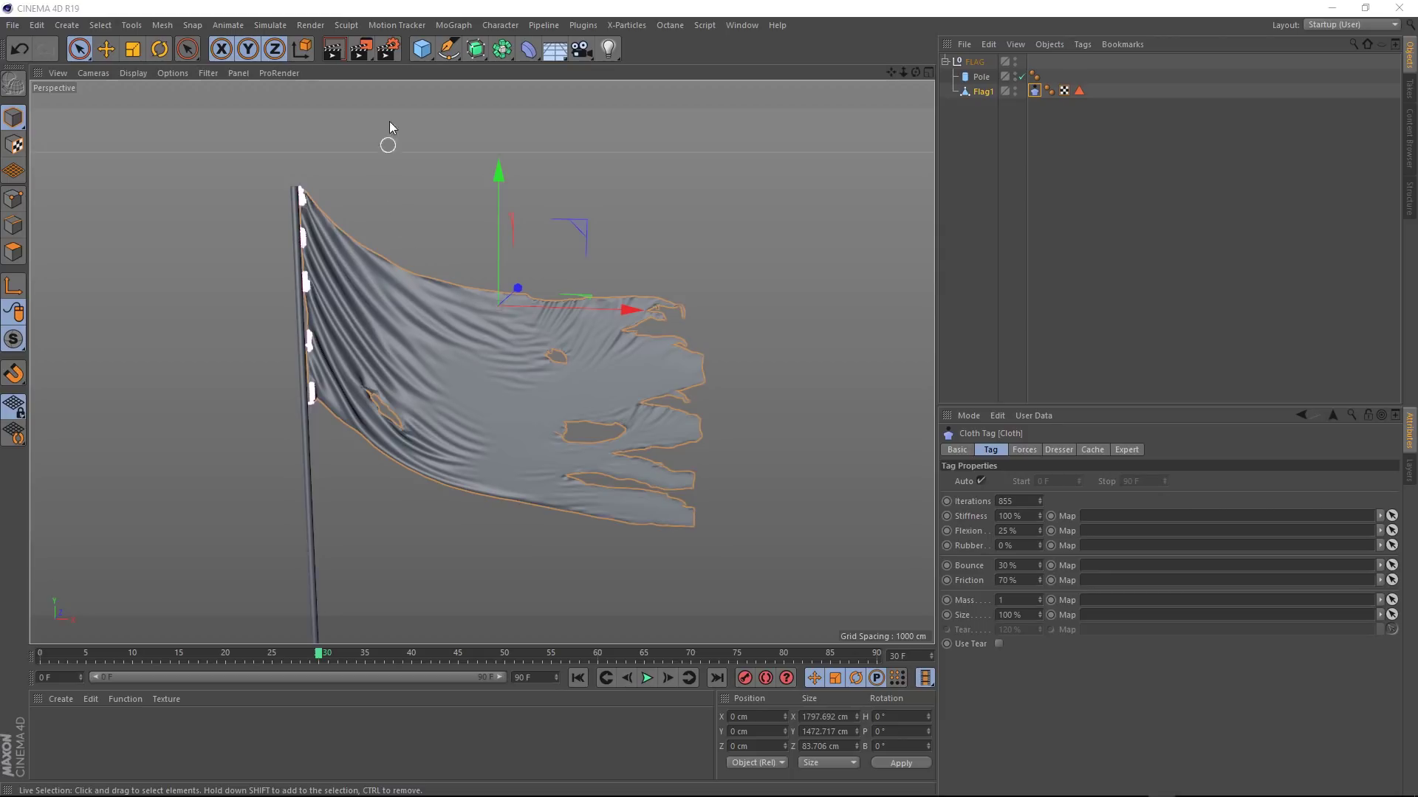
Set the render output to 1920 x 1080 pixels at a frame rate of 24, and close the Render Settings.
click(387, 48)
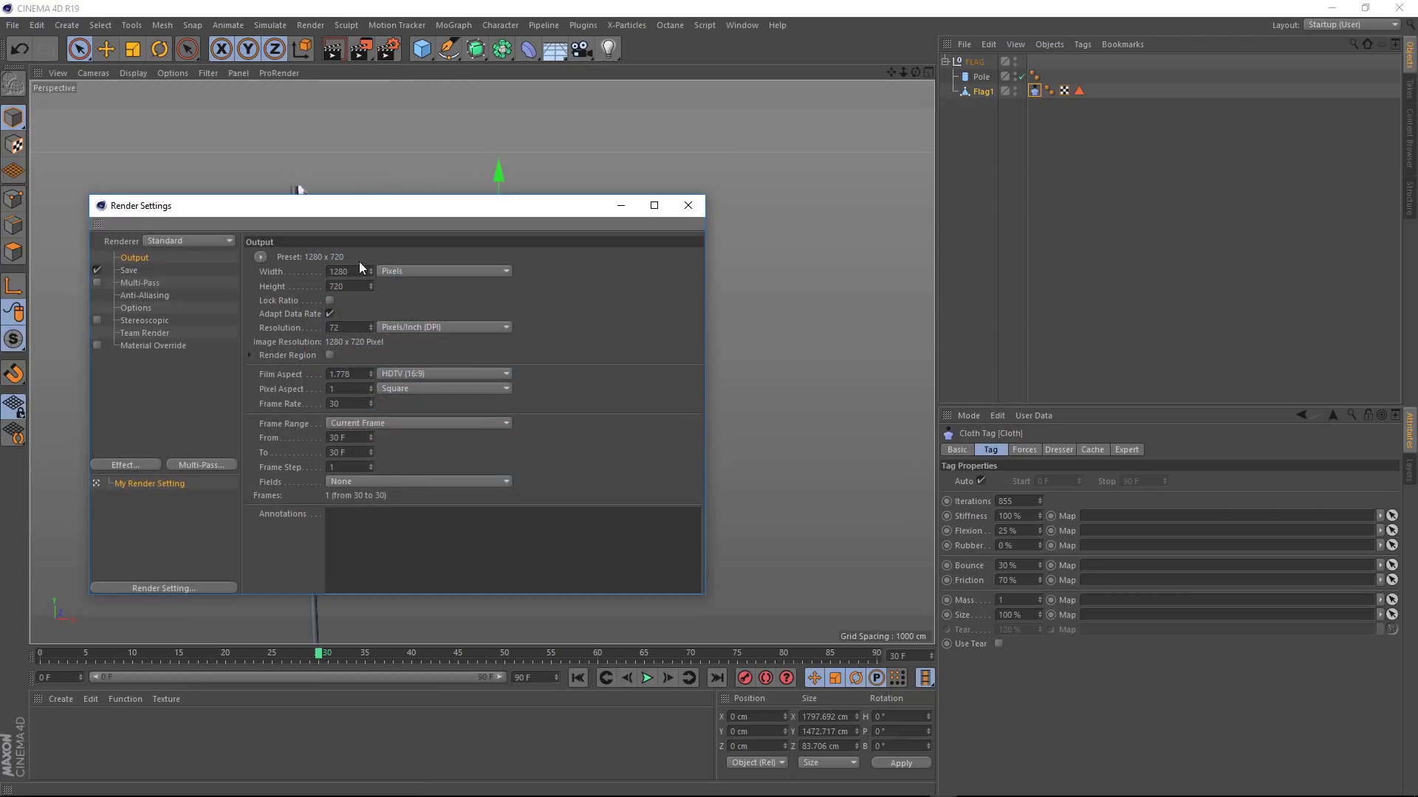
click(361, 271)
text(1920)
key(Return)
click(348, 287)
text(1080)
key(Return)
click(345, 404)
text(24)
key(Return)
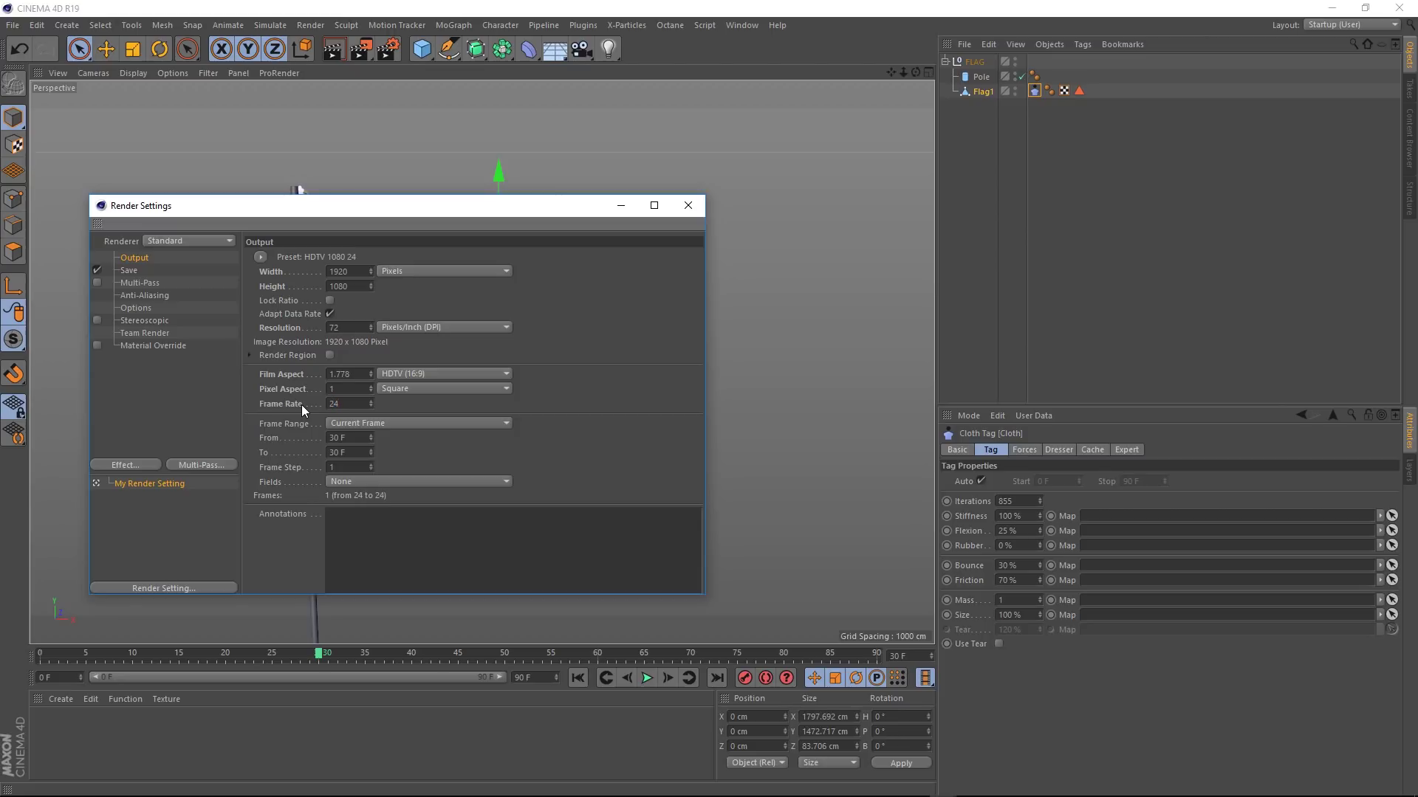
click(686, 206)
Set the project's FPS to 24 in the Project Settings.
key(ctrl+d)
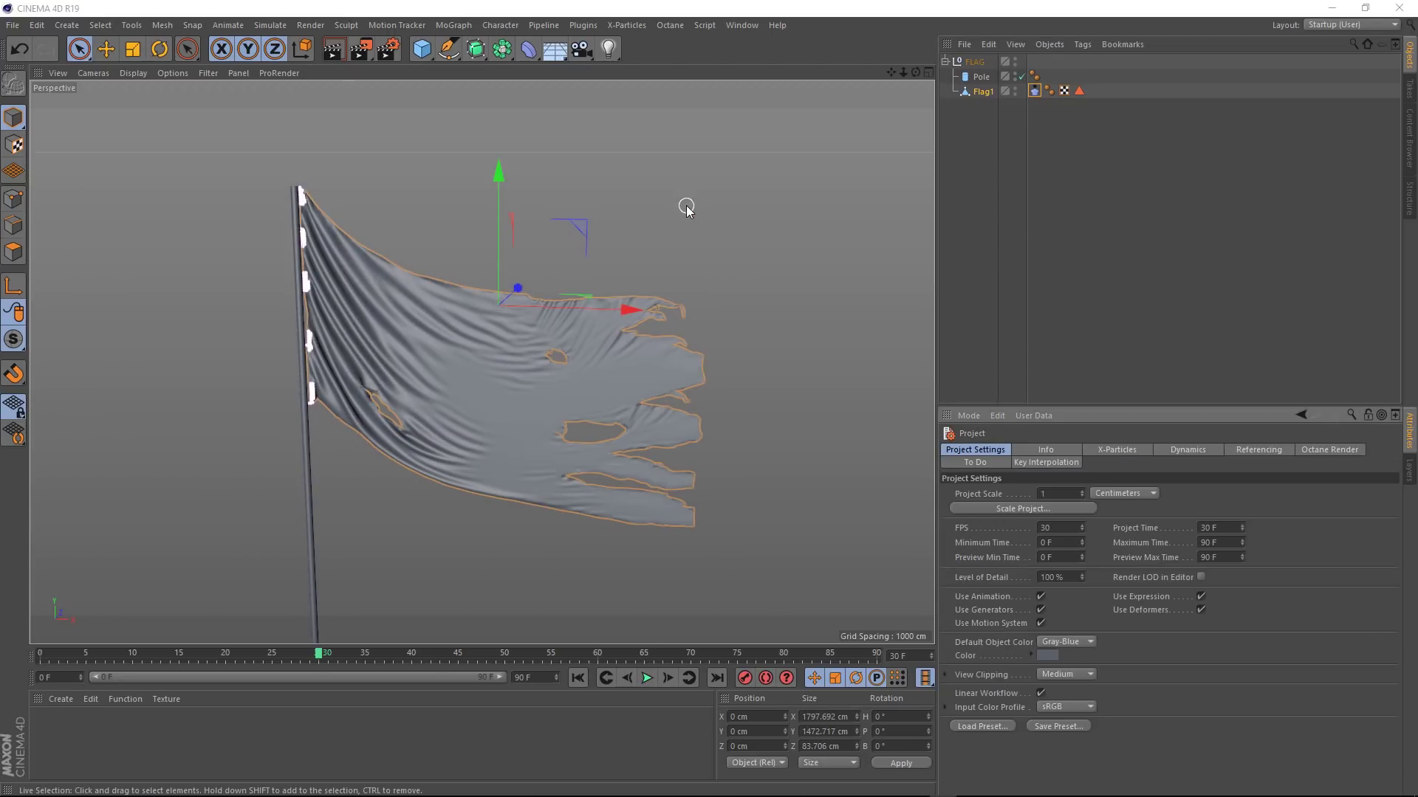
double_click(1059, 528)
text(24)
key(Return)
Extend the timeline to 400 frames and stretch the preview range to cover all of them.
drag(535, 678, 505, 678)
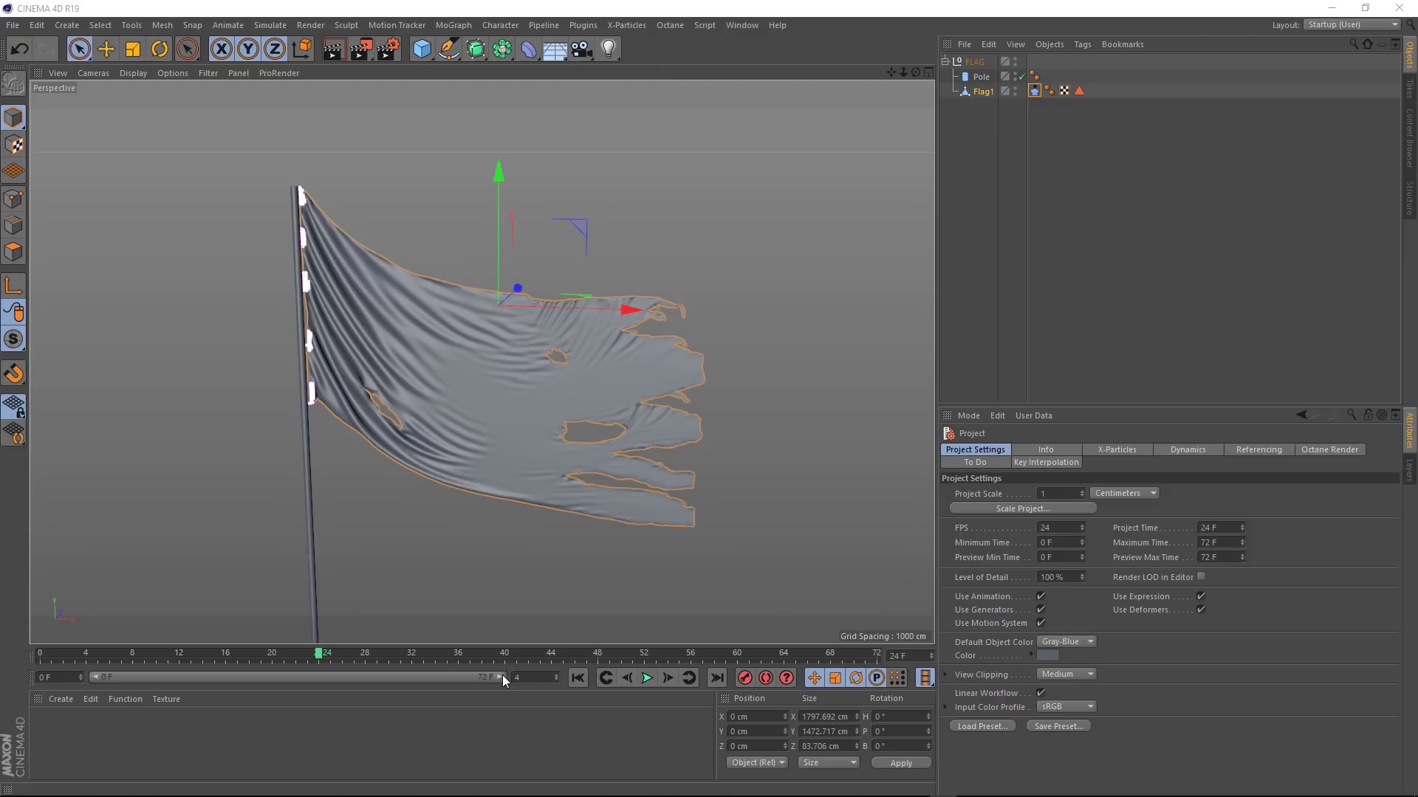
key(Return)
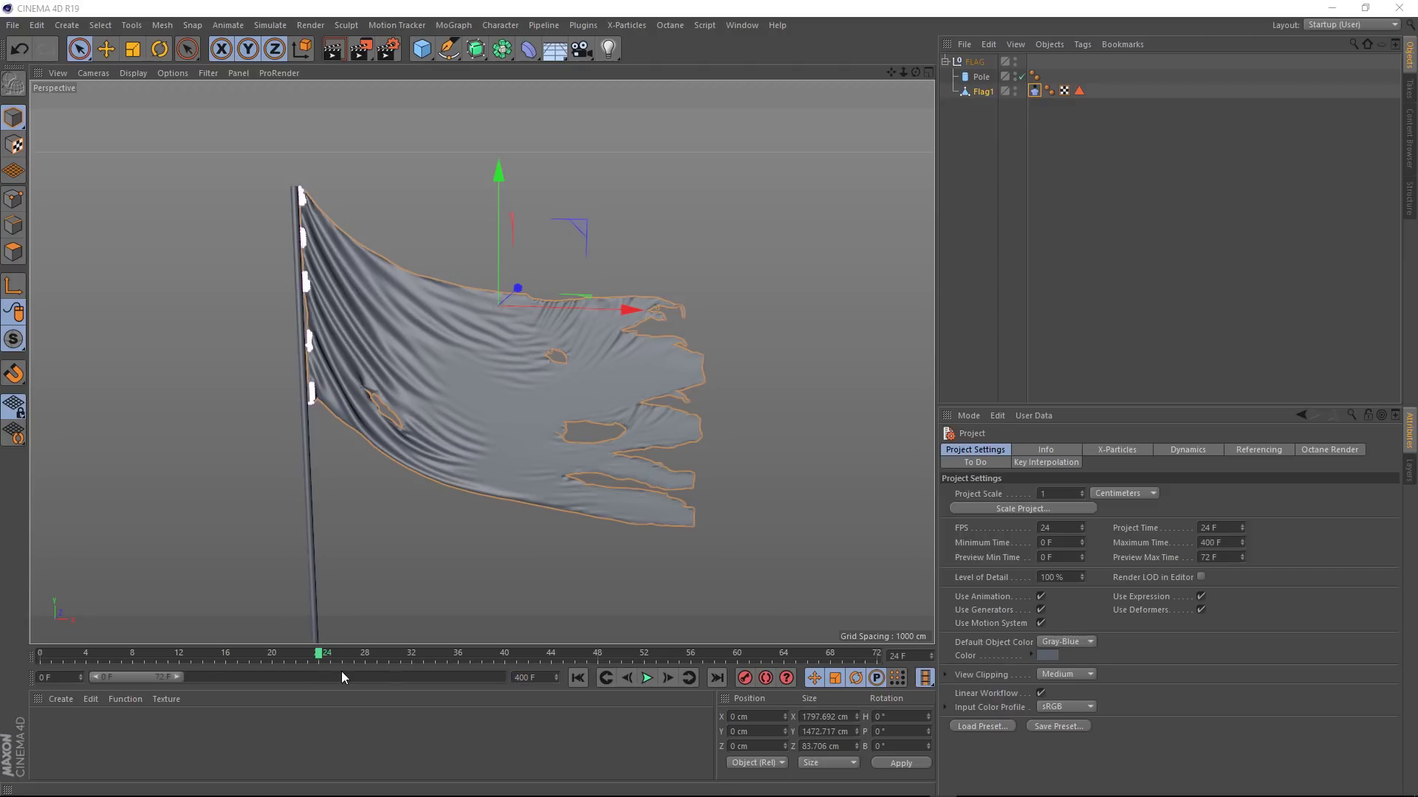
drag(185, 675, 524, 684)
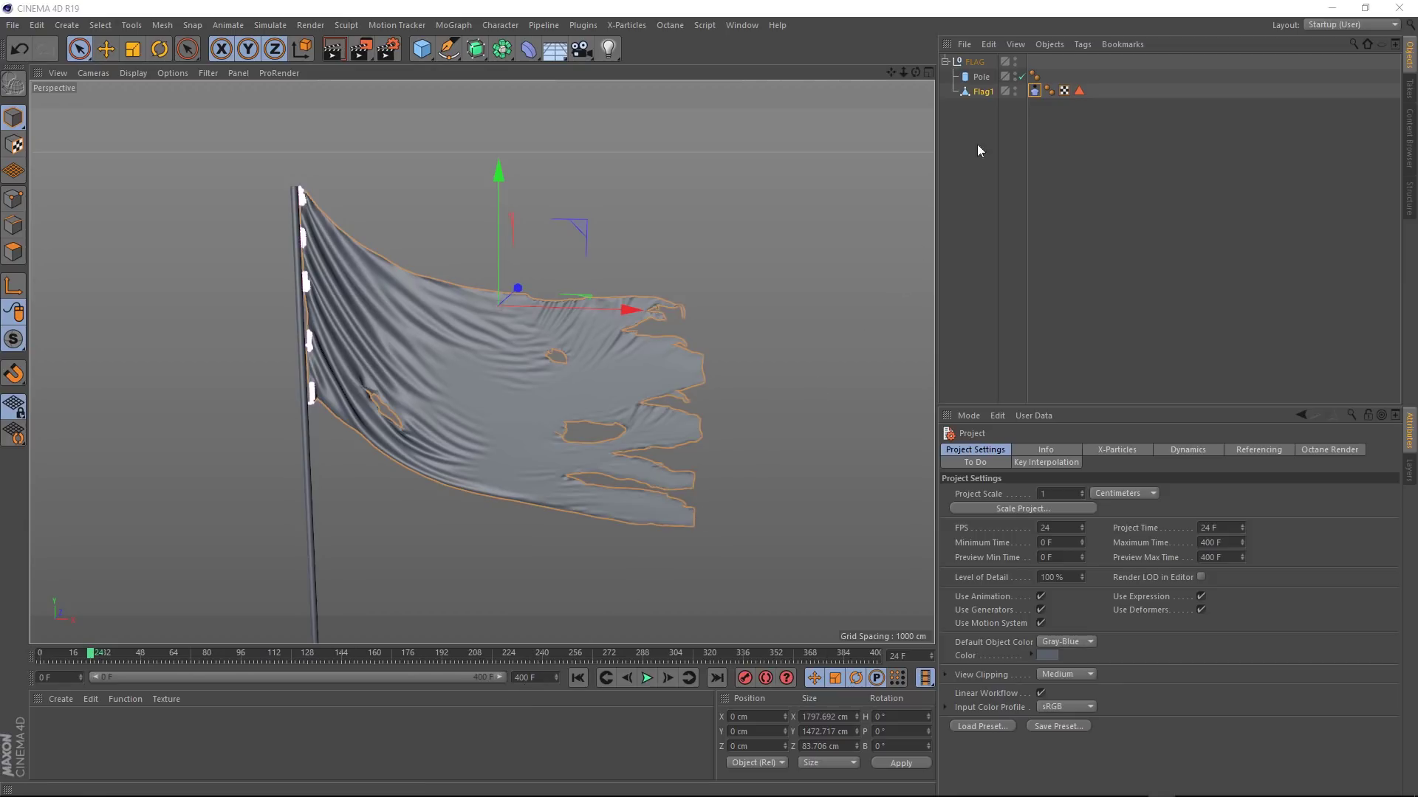
Set the flag's cloth forces: wind direction X 10 cm and Z 5 cm, wind strength 20, turbulence strength and speed 0, air resistance 10.
click(1034, 91)
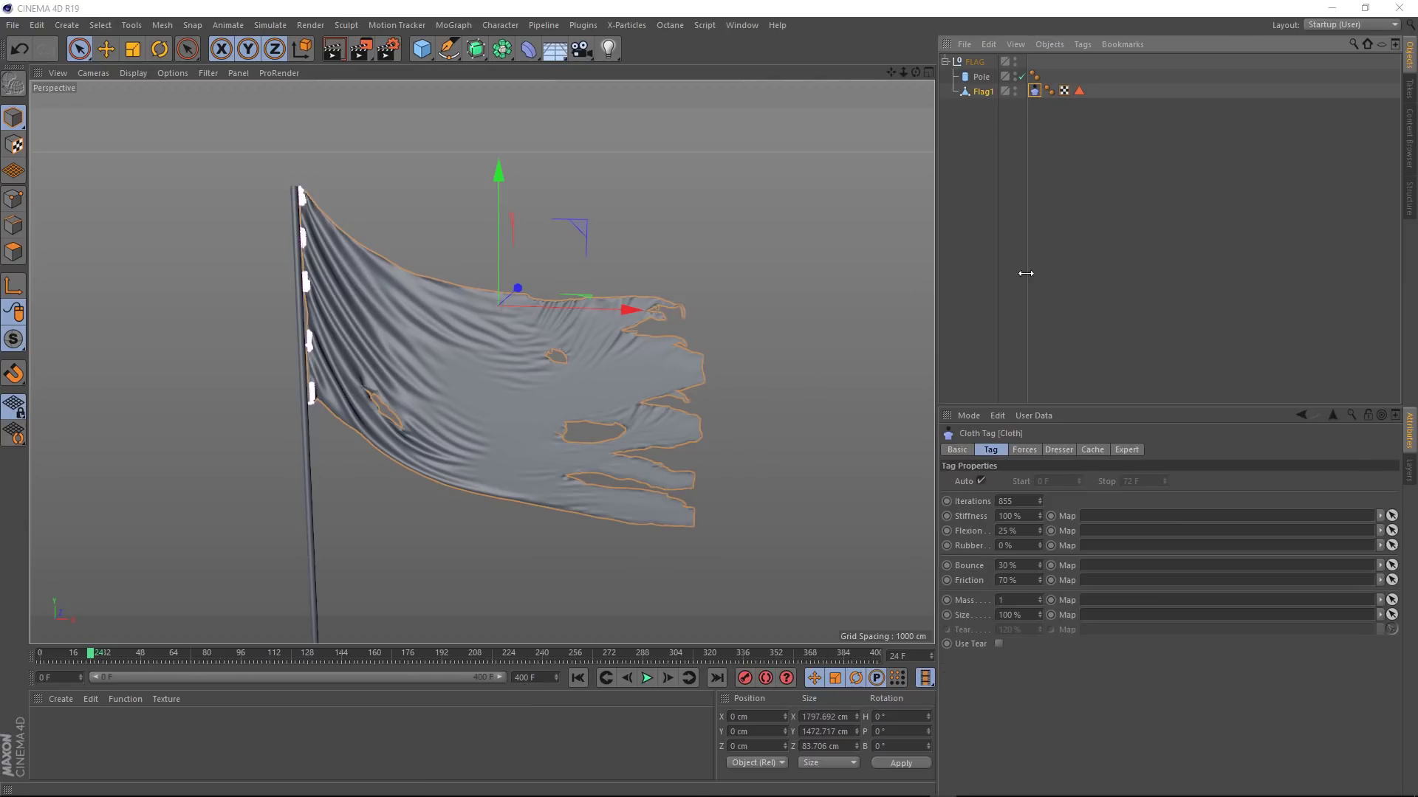
click(1023, 452)
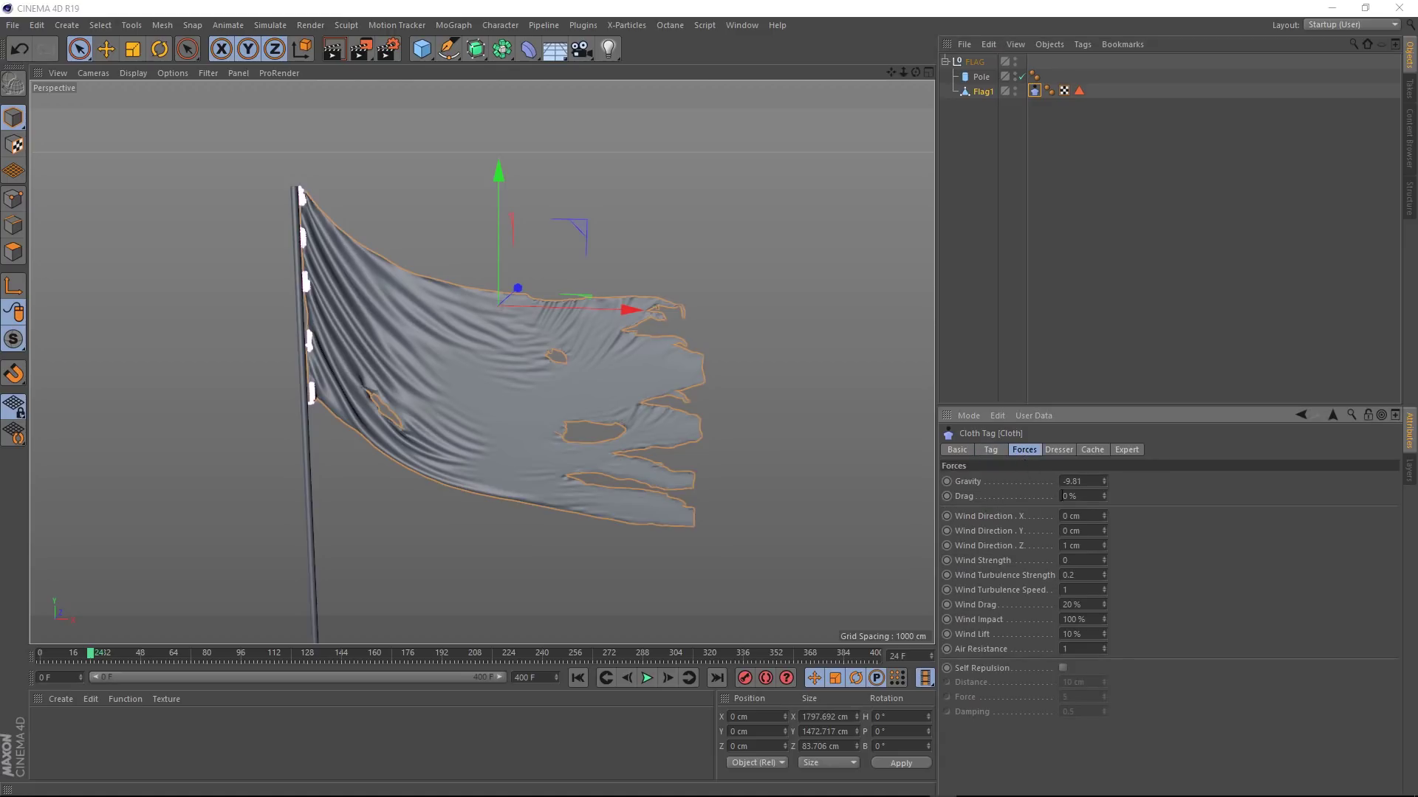
drag(1095, 516, 1039, 516)
drag(1067, 545, 1050, 546)
text(5)
double_click(1068, 575)
text(0)
Play the wind simulation from the start for a few frames and stop it.
click(578, 678)
click(647, 678)
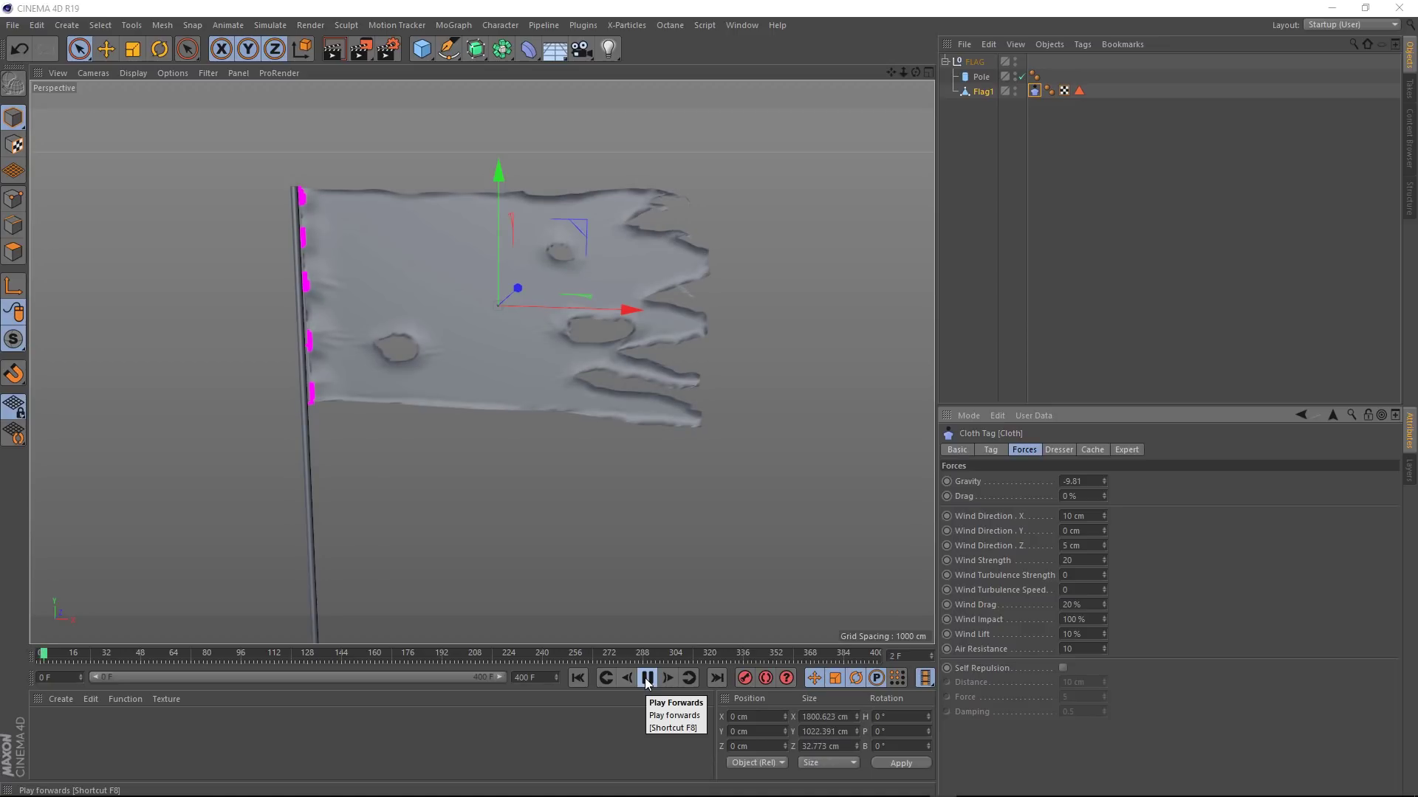
click(647, 678)
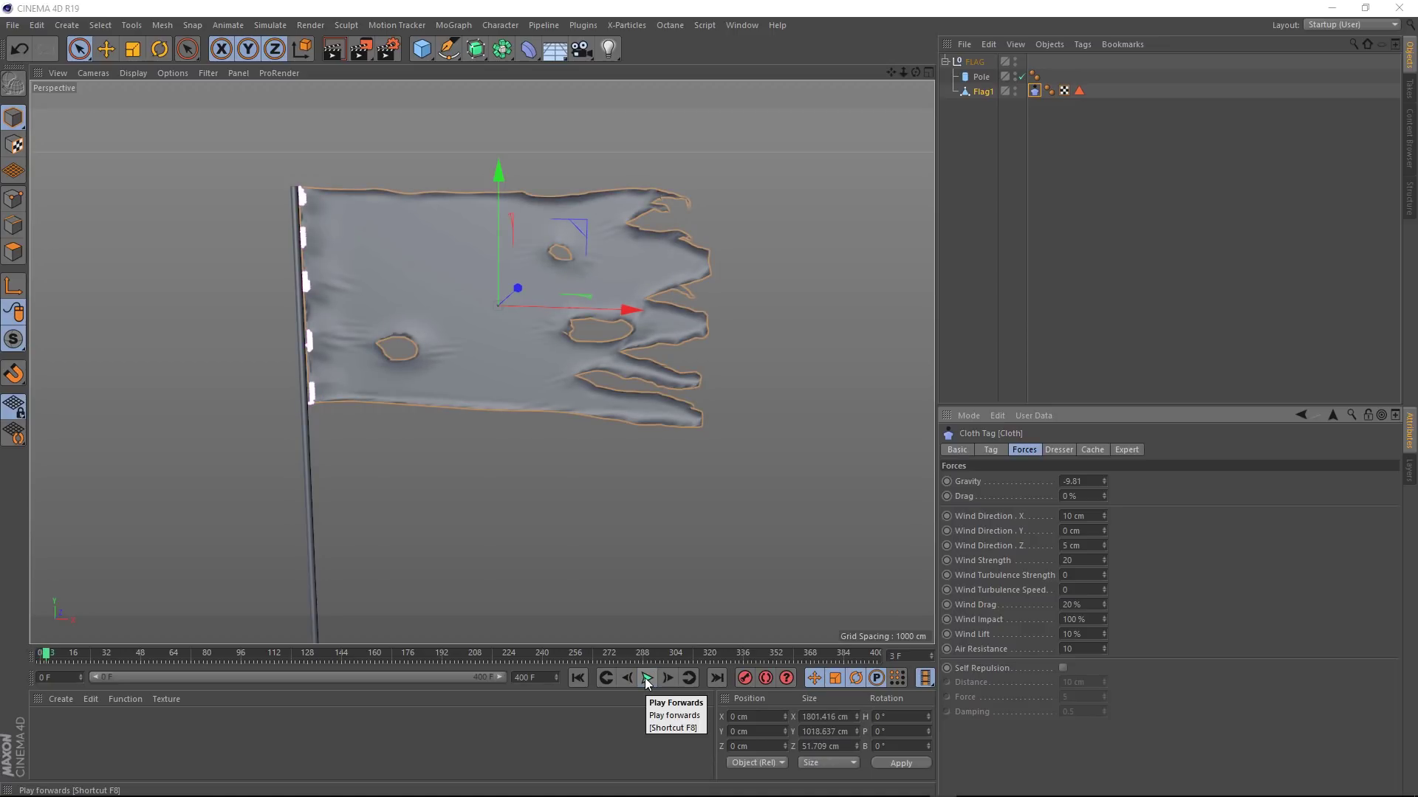
Set the Cloth tag's iterations to 50 and replay the wind simulation from the start until about frame 100.
click(994, 452)
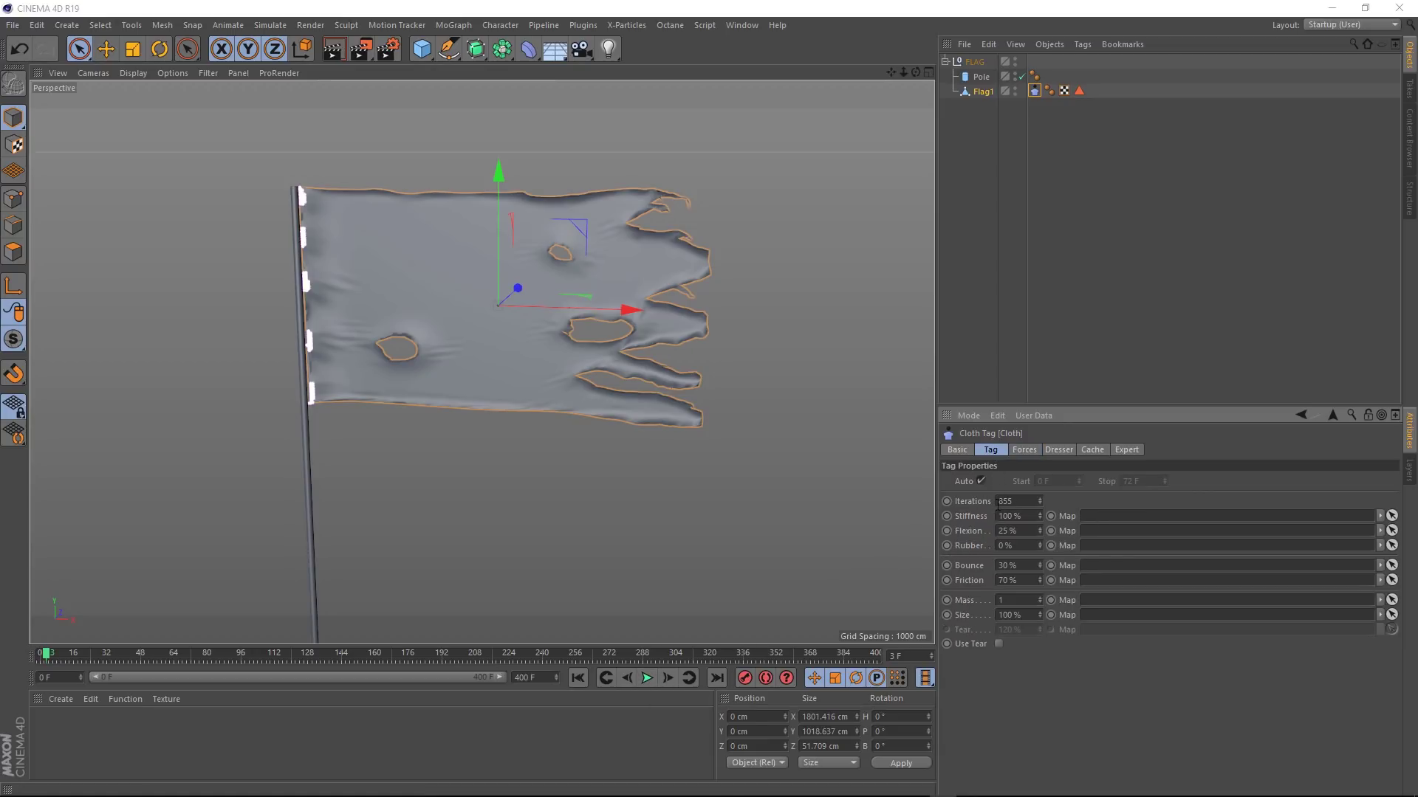
drag(1019, 500, 966, 503)
text(50)
click(578, 678)
click(647, 678)
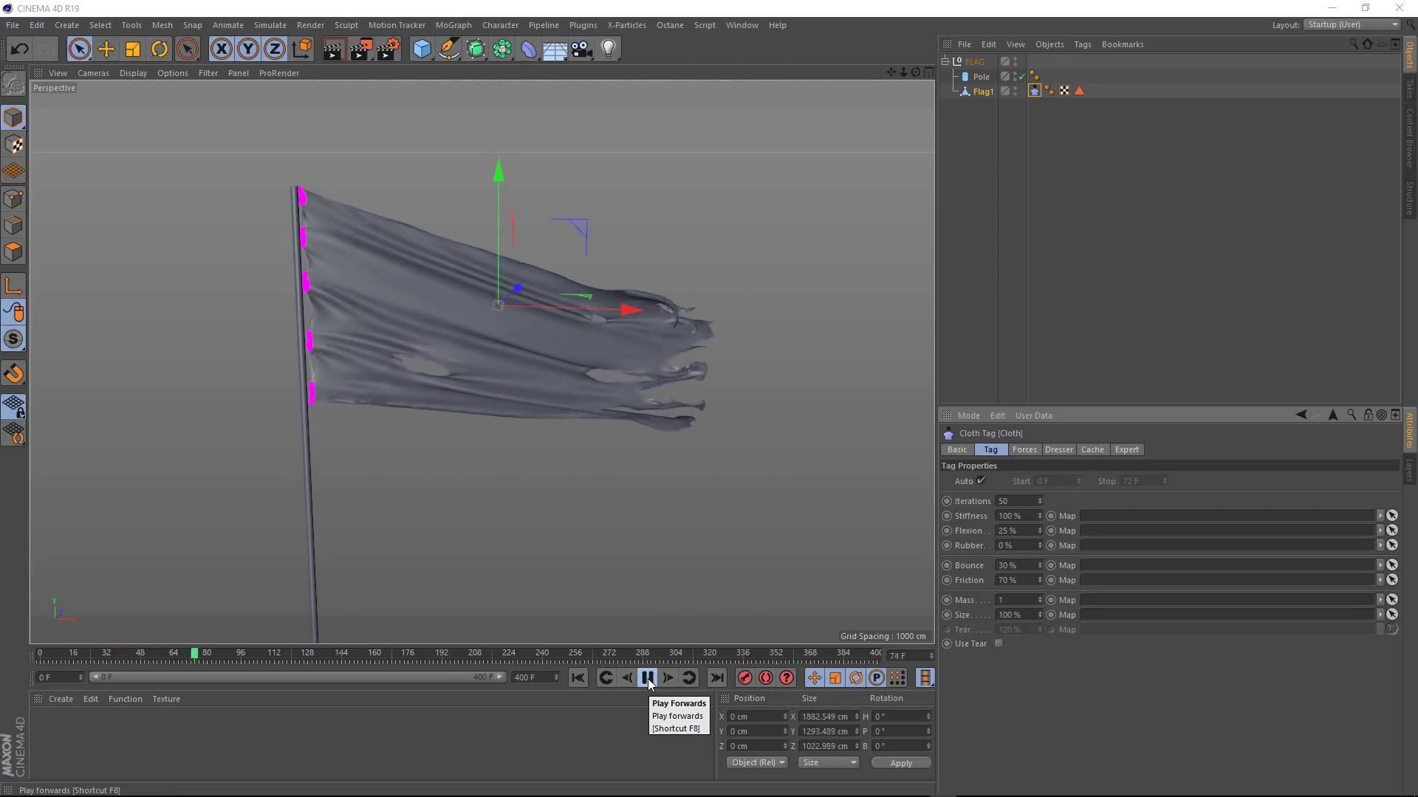
click(648, 678)
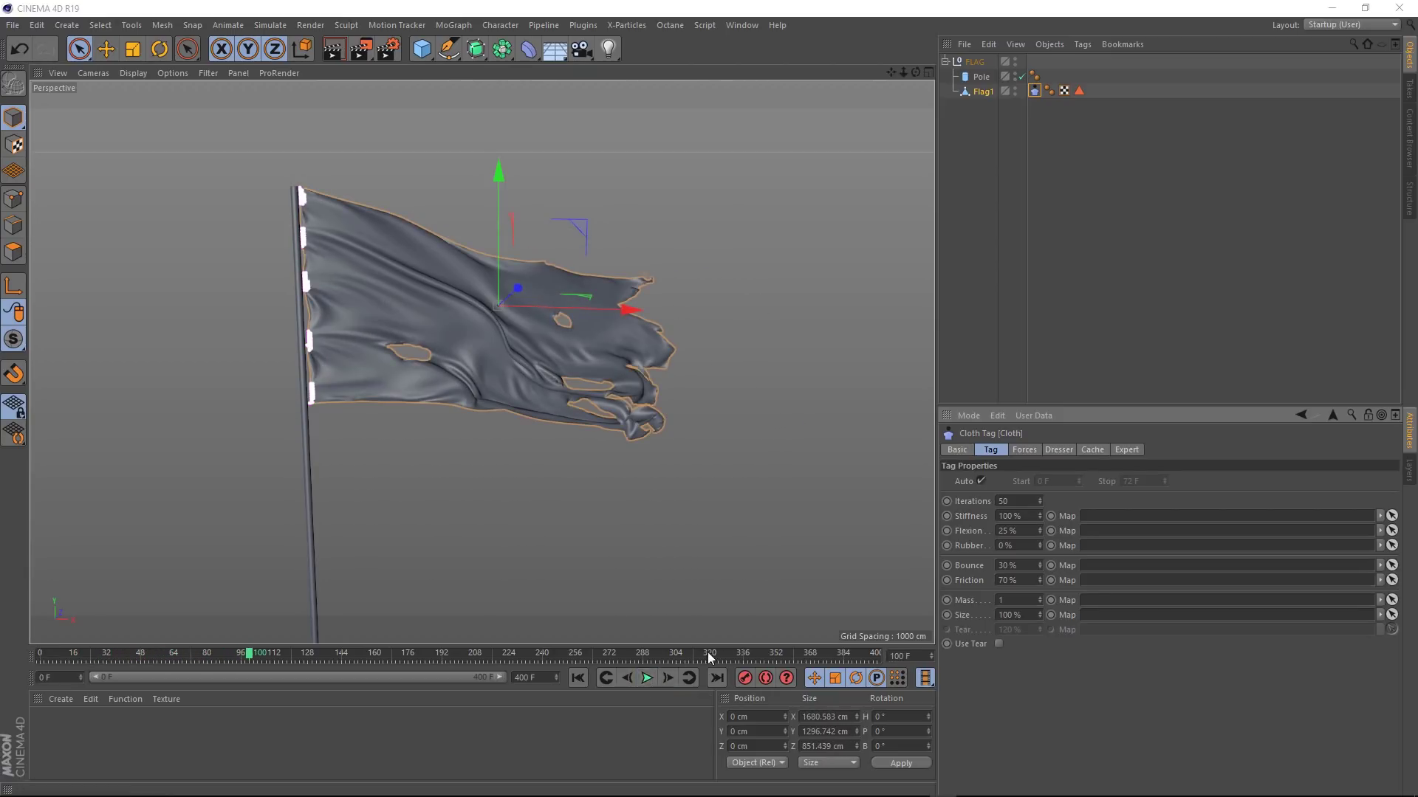
Set the cloth's flexion to 0% and bounce to 10%, and replay the simulation from frame 0 until about frame 69.
click(997, 530)
text(0)
click(1004, 566)
text(1)
click(606, 677)
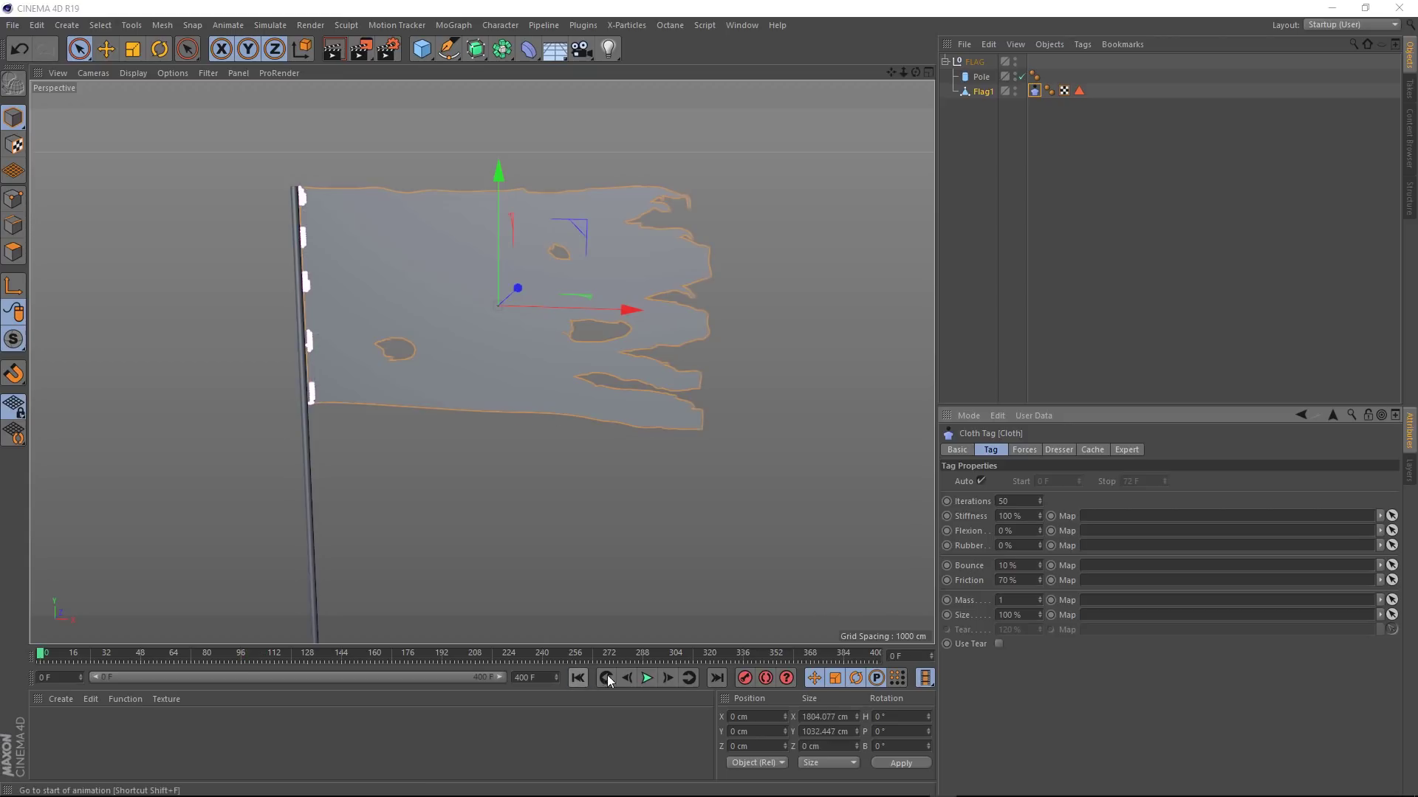
click(646, 677)
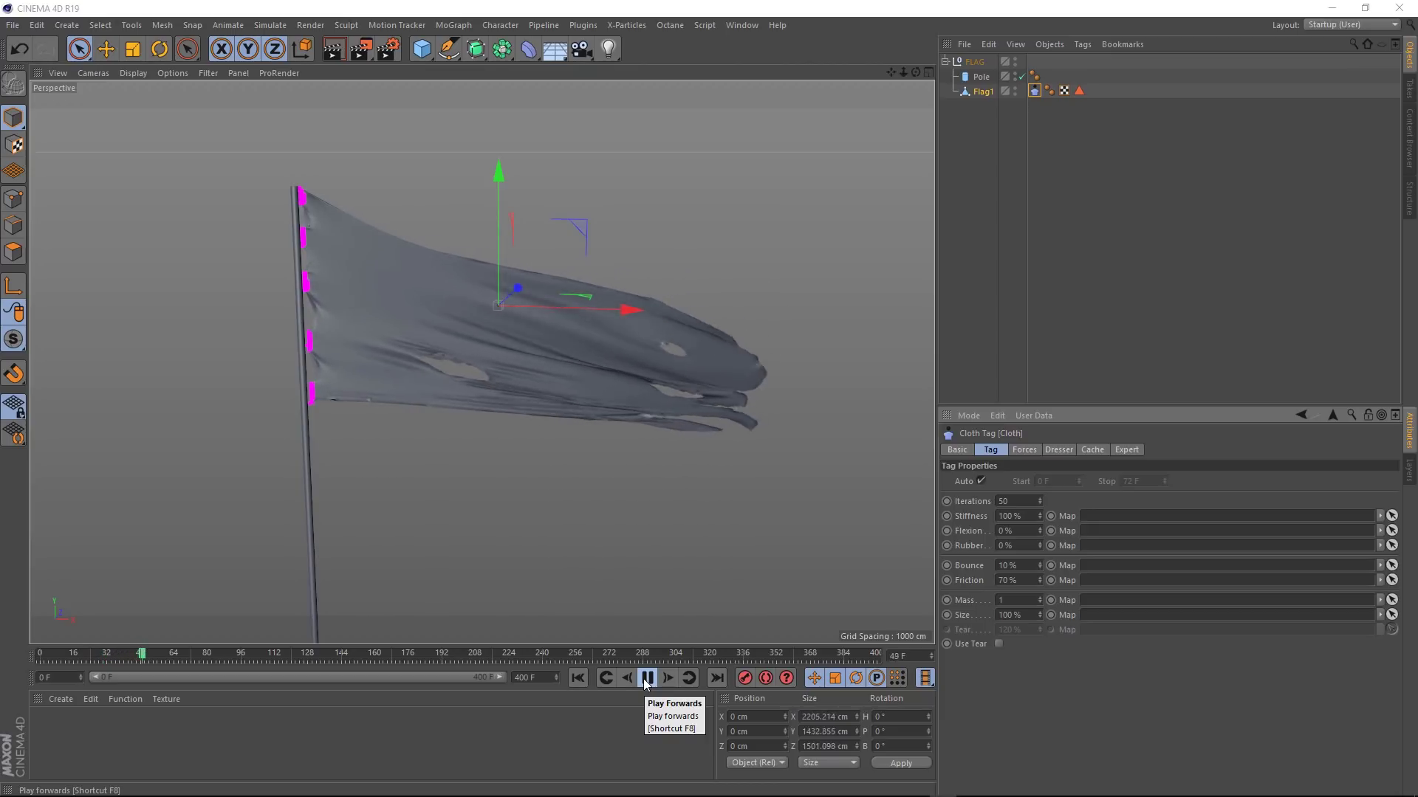
click(646, 677)
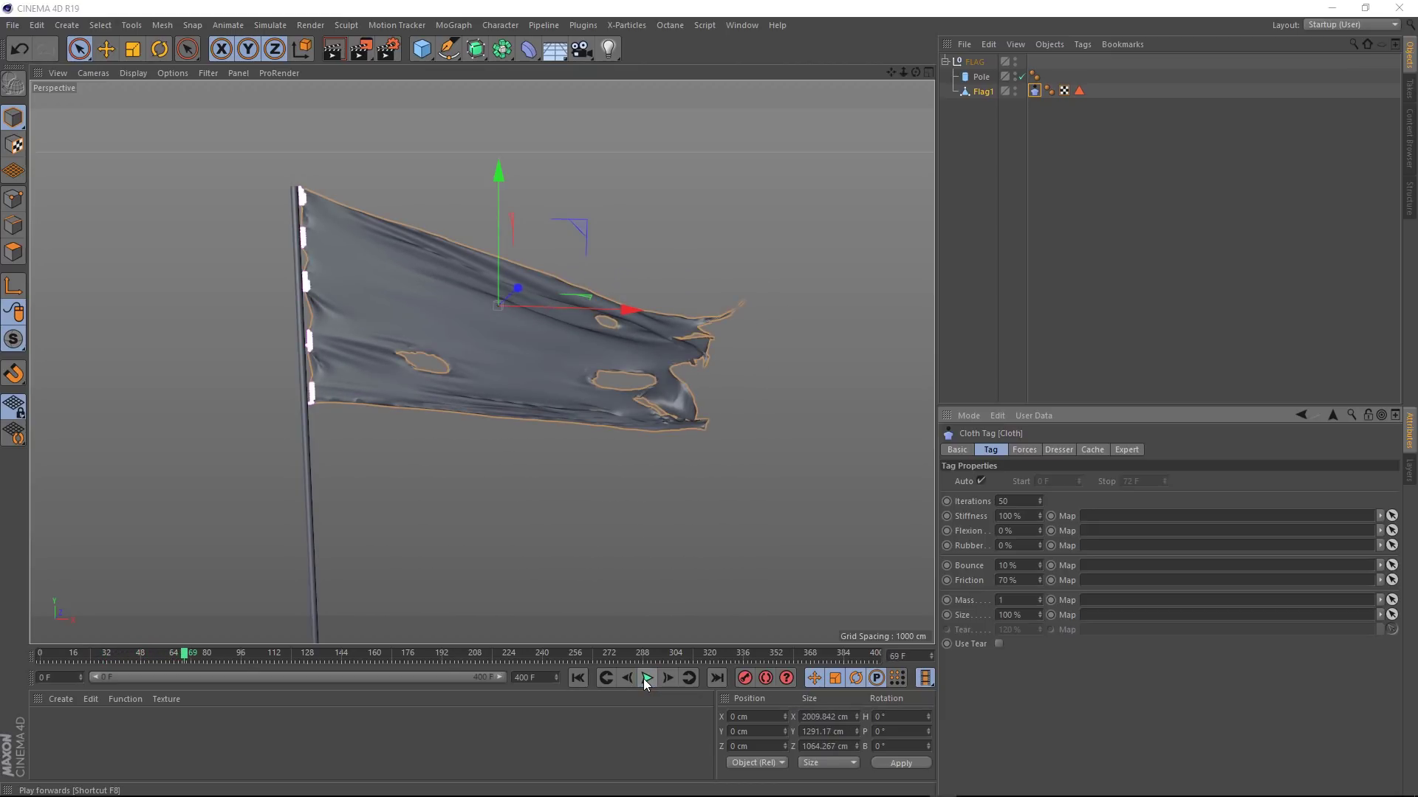
Set the drag in the cloth forces to 4% and replay the simulation from the start until about frame 87.
click(1022, 451)
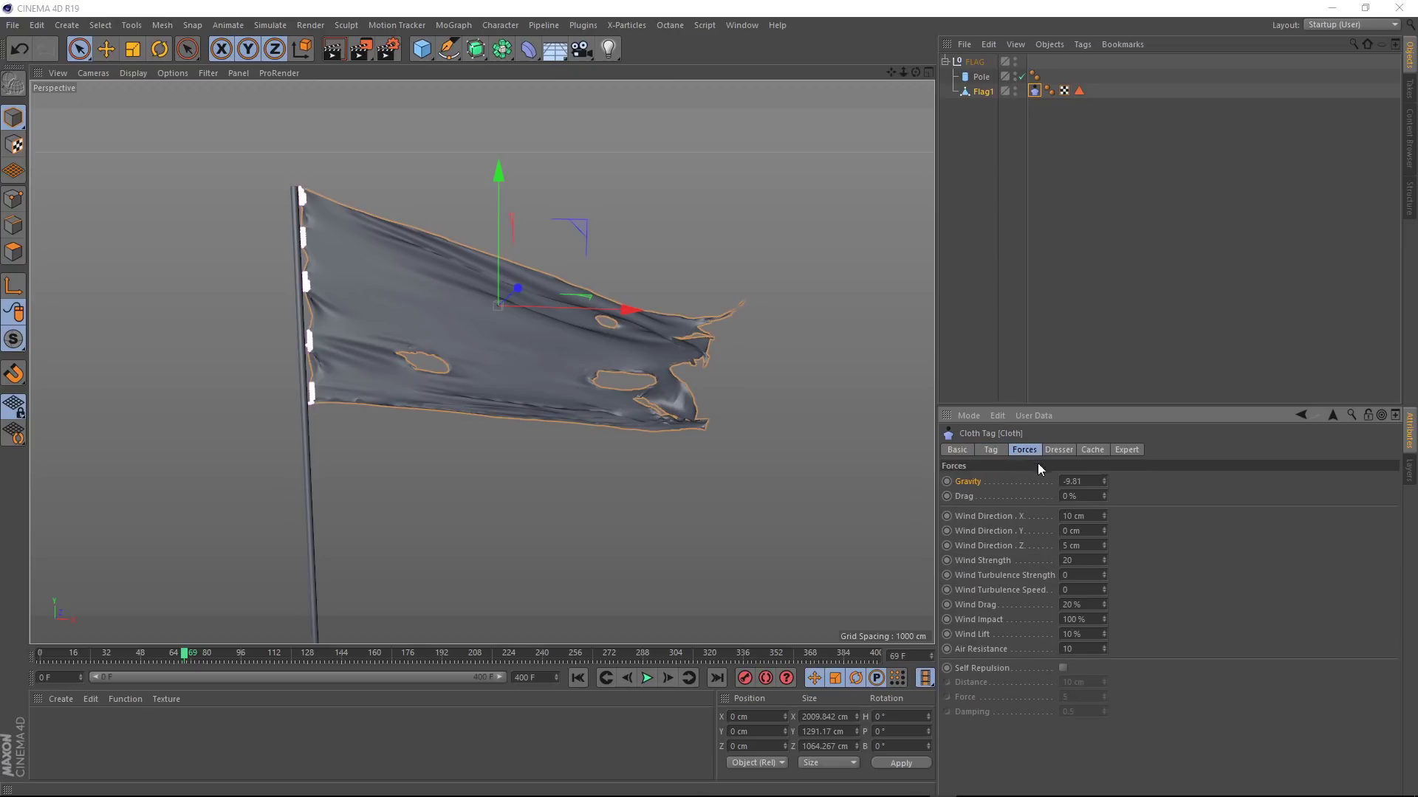
click(1085, 496)
text(4)
click(578, 678)
click(648, 679)
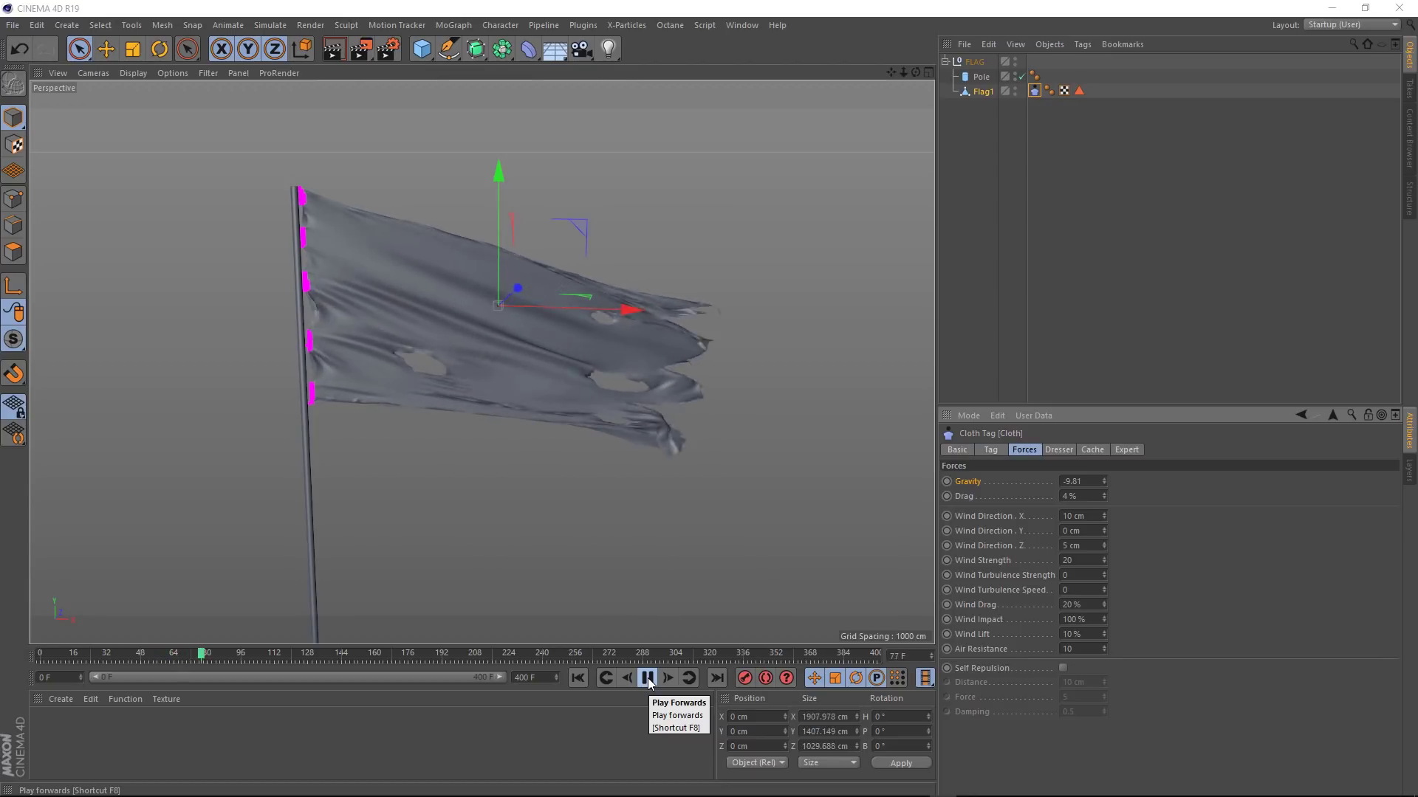
click(648, 680)
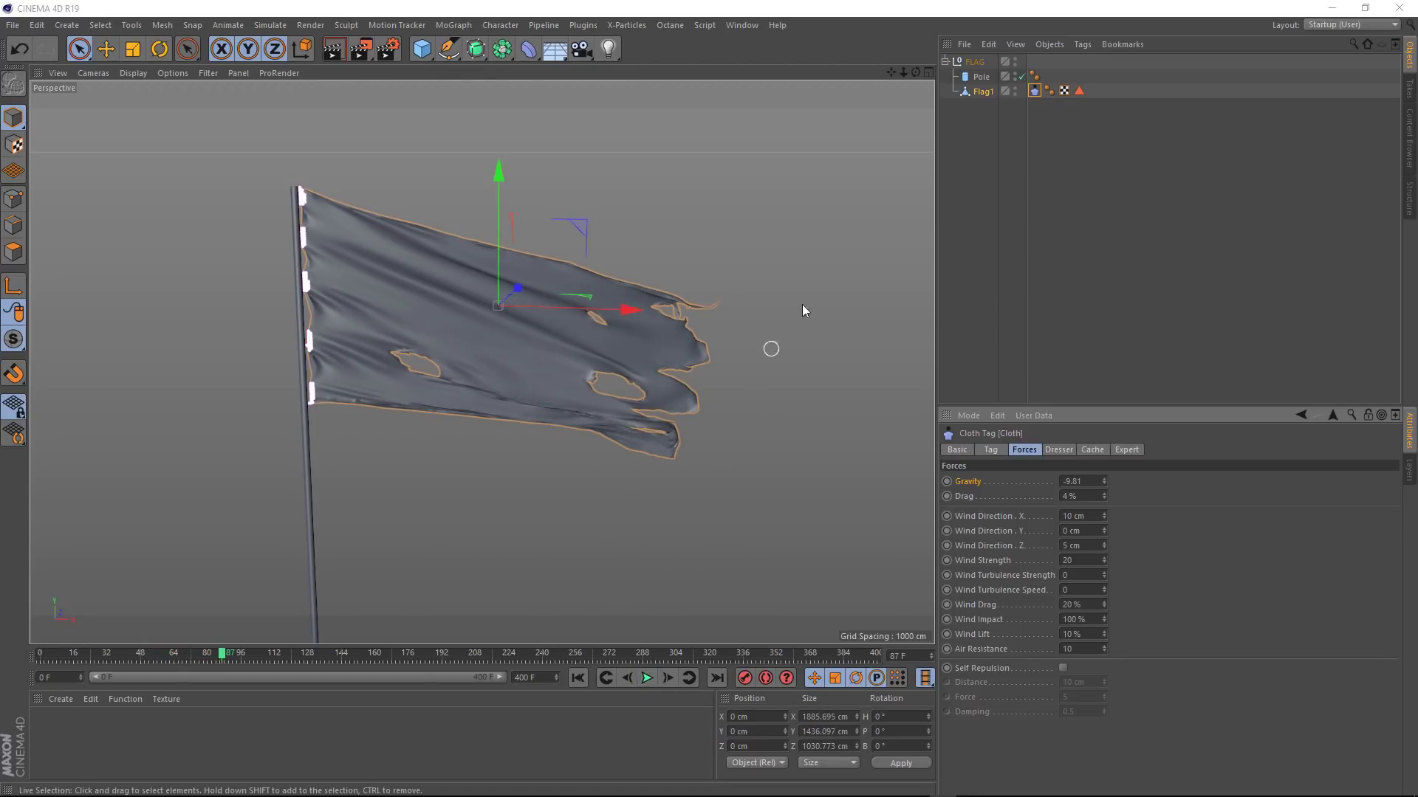
Add a Subdivision Surface as the parent of the FLAG null.
click(972, 65)
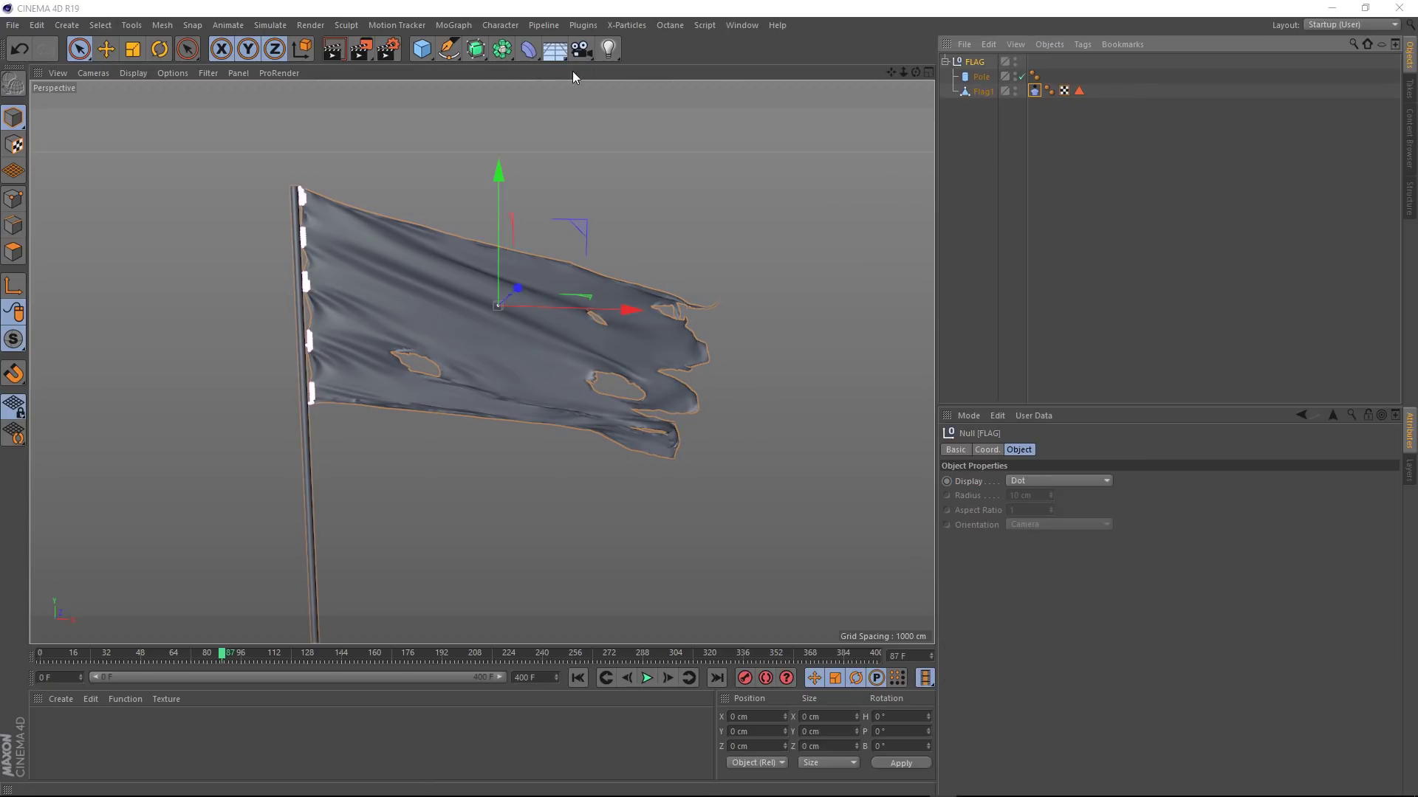
click(477, 52)
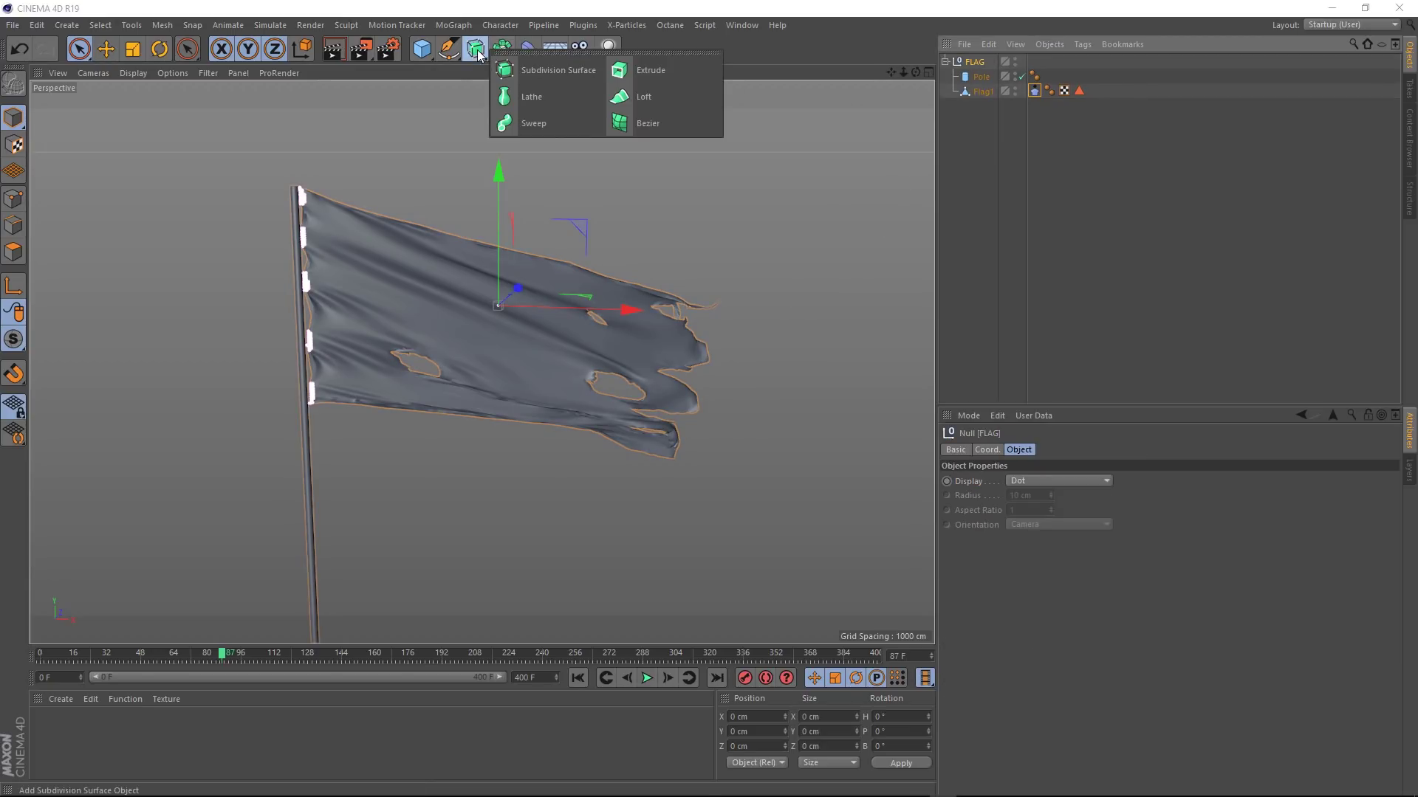
alt+click(527, 71)
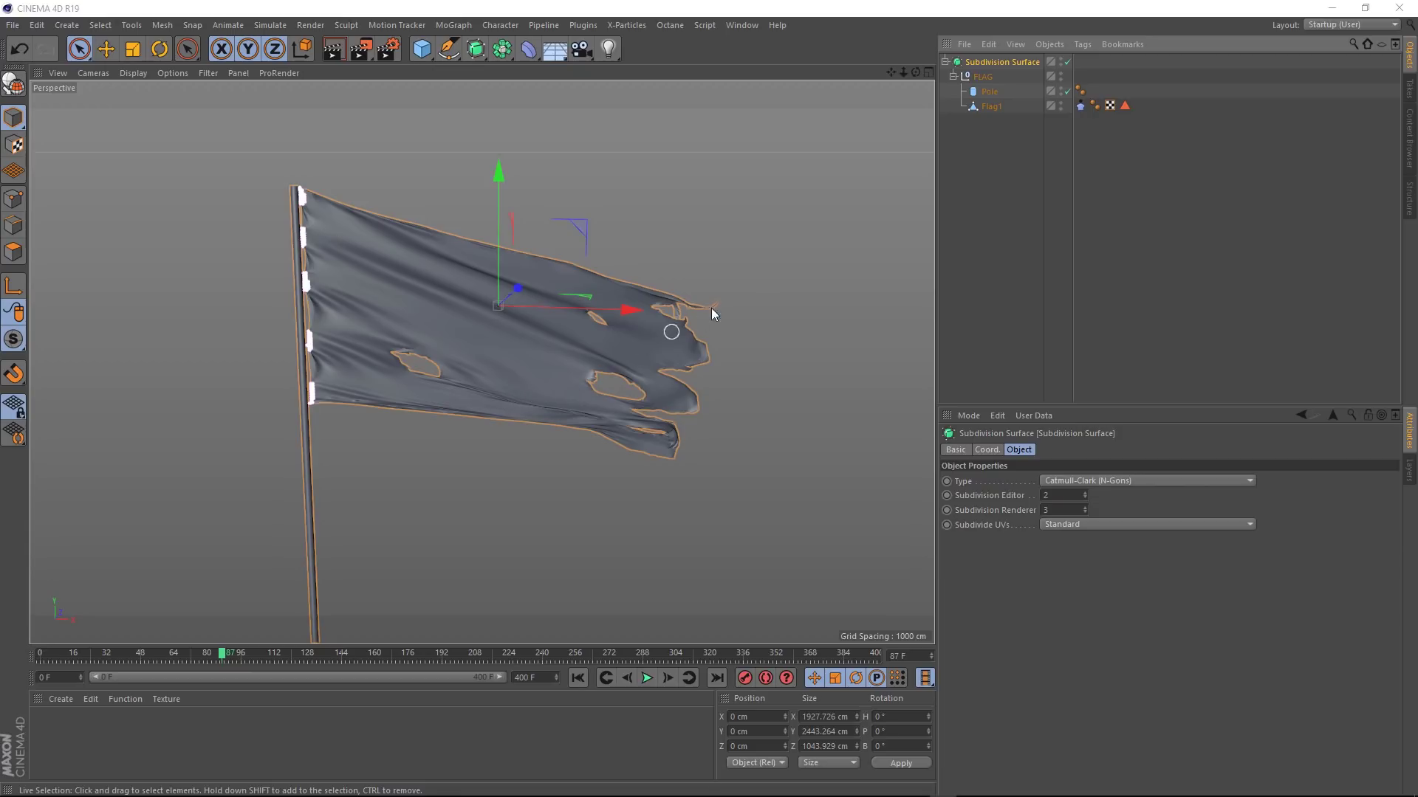
Set the iterations of Flag1's Cloth tag to 600 and return to frame 0.
click(1081, 106)
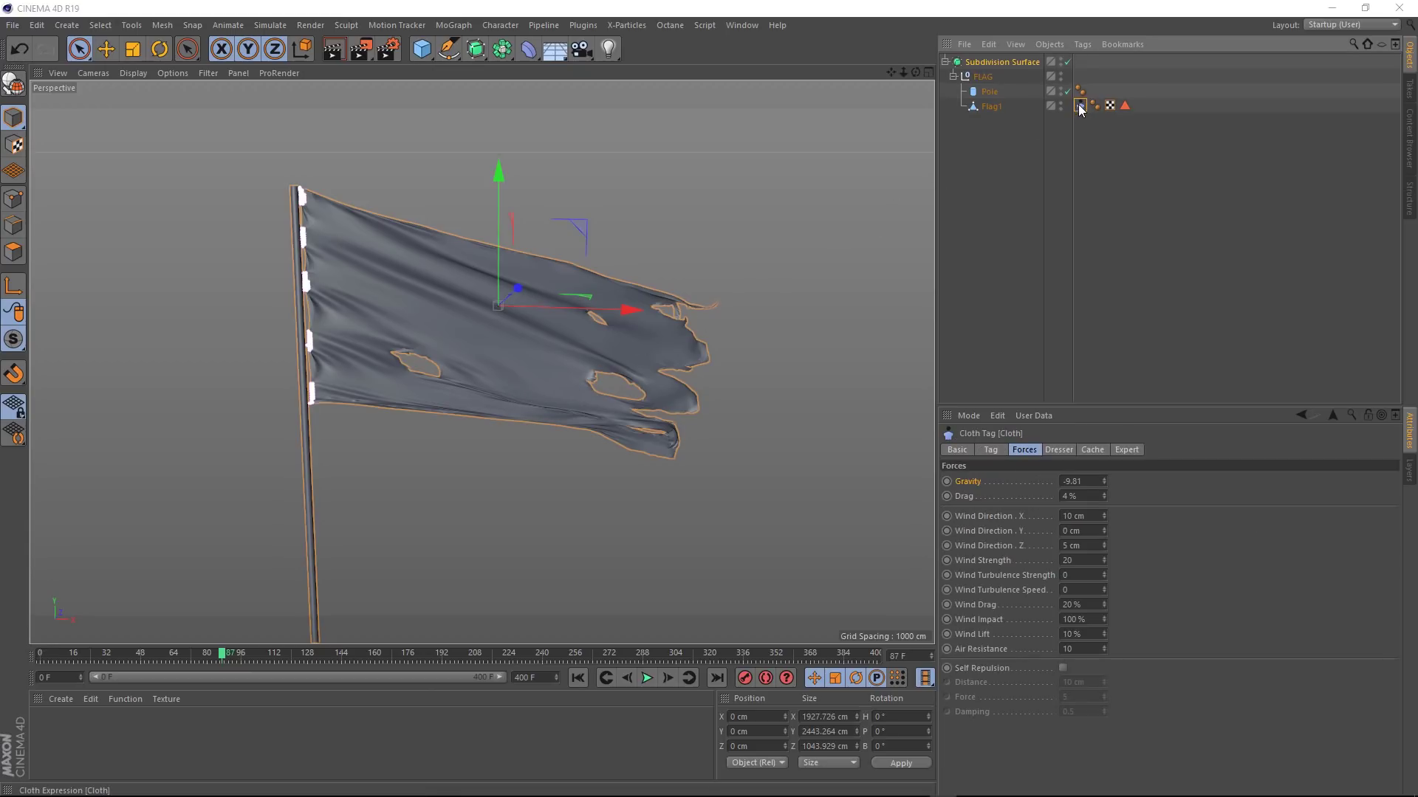
click(991, 451)
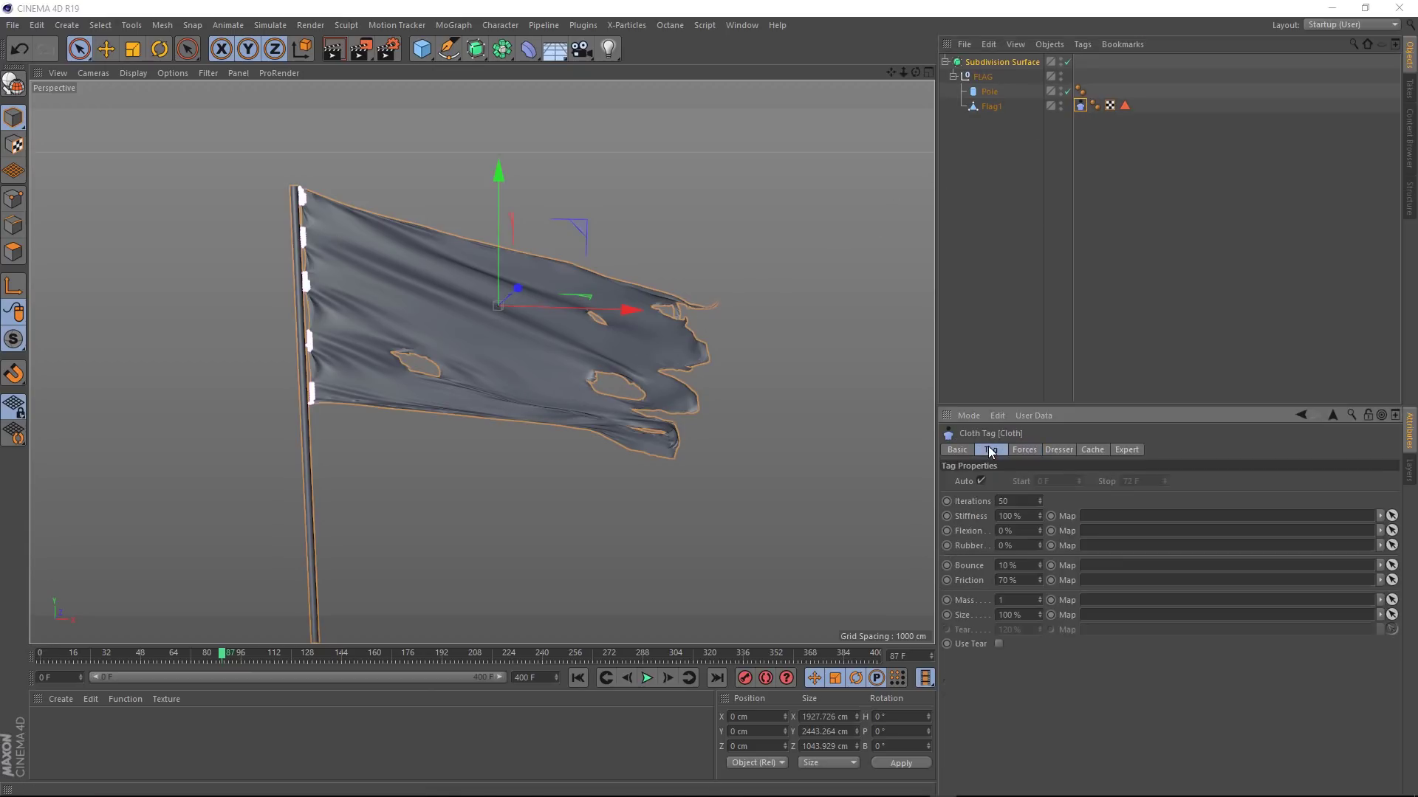
click(991, 501)
text(600)
click(578, 678)
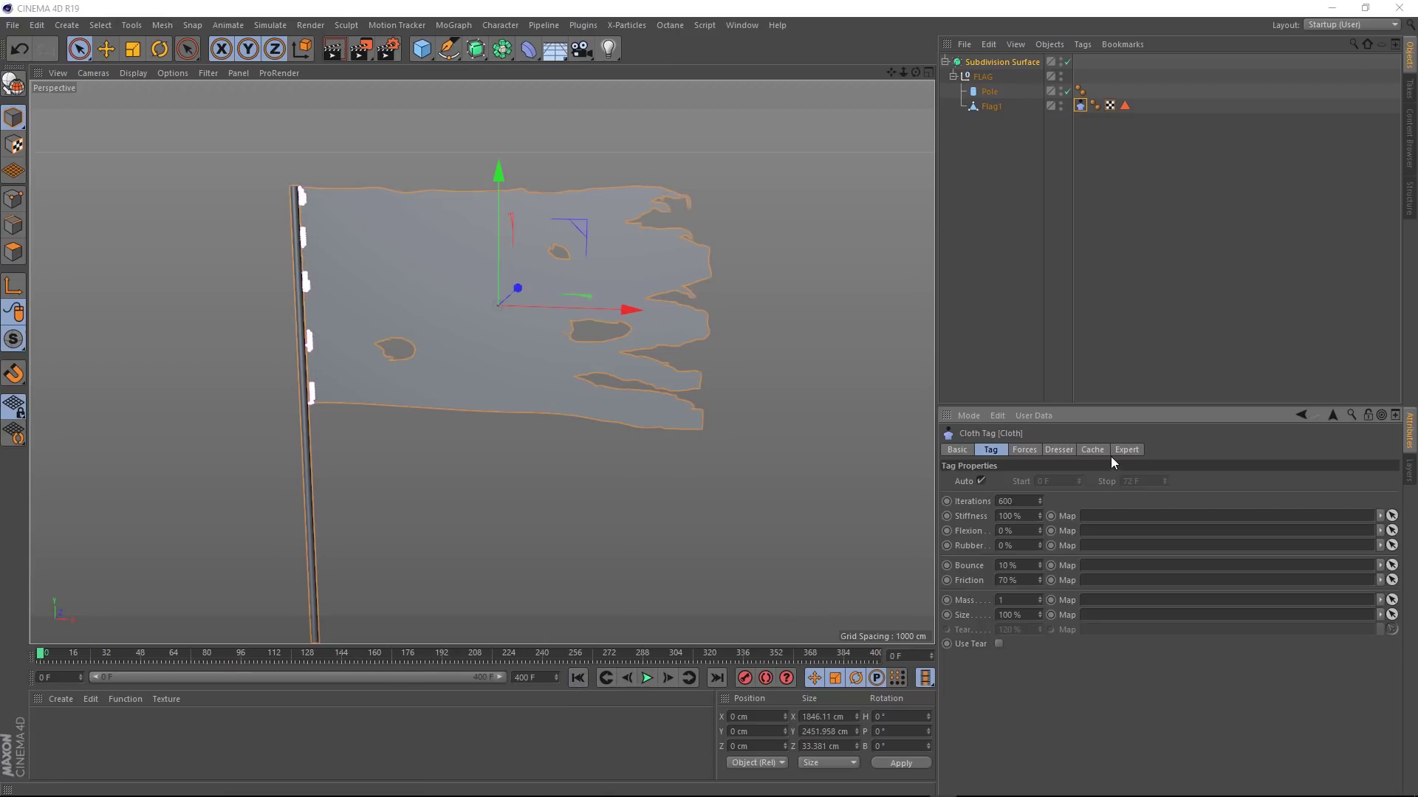
Calculate the cloth cache for Flag1 from frame 0, play back the cached motion and return to the start.
click(1093, 450)
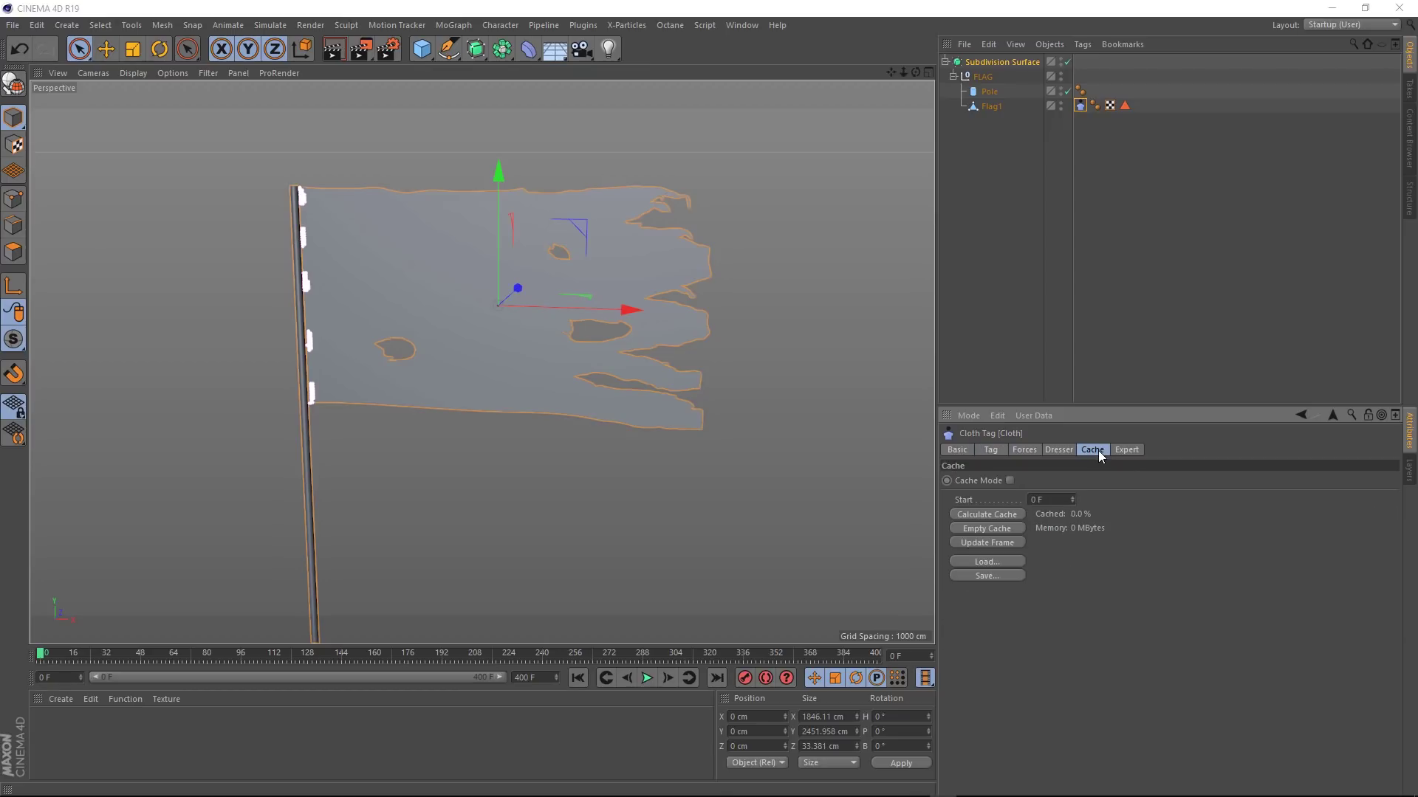
click(974, 515)
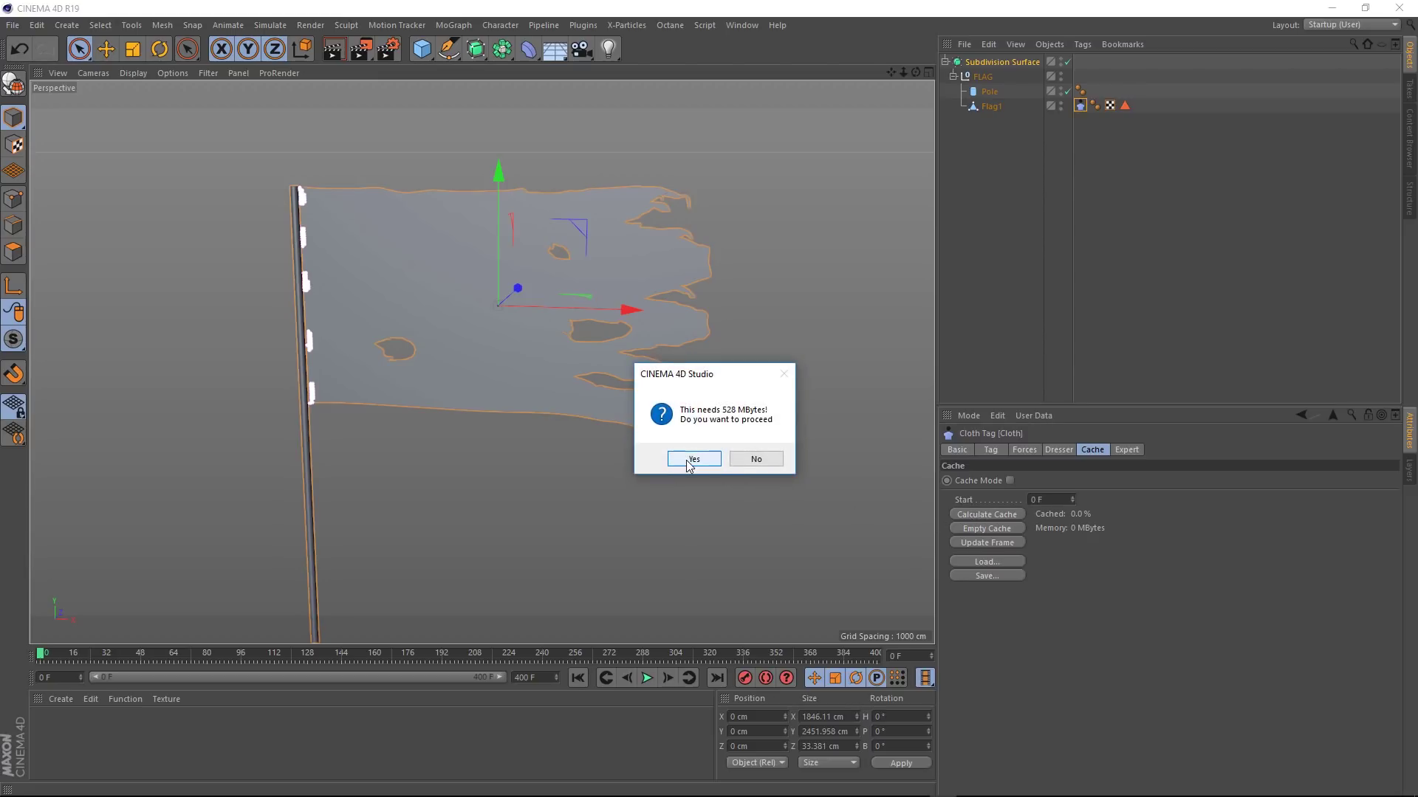
click(689, 461)
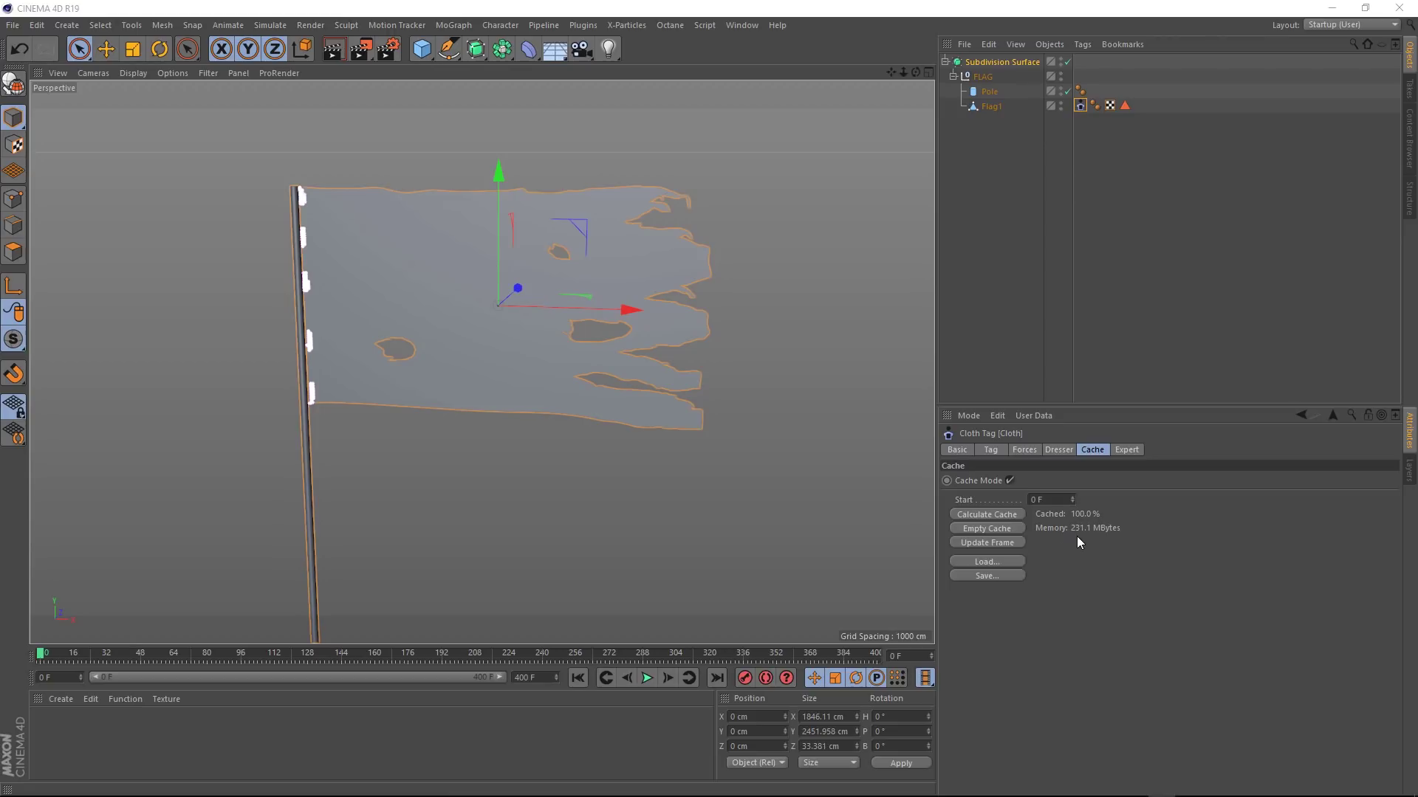
click(646, 678)
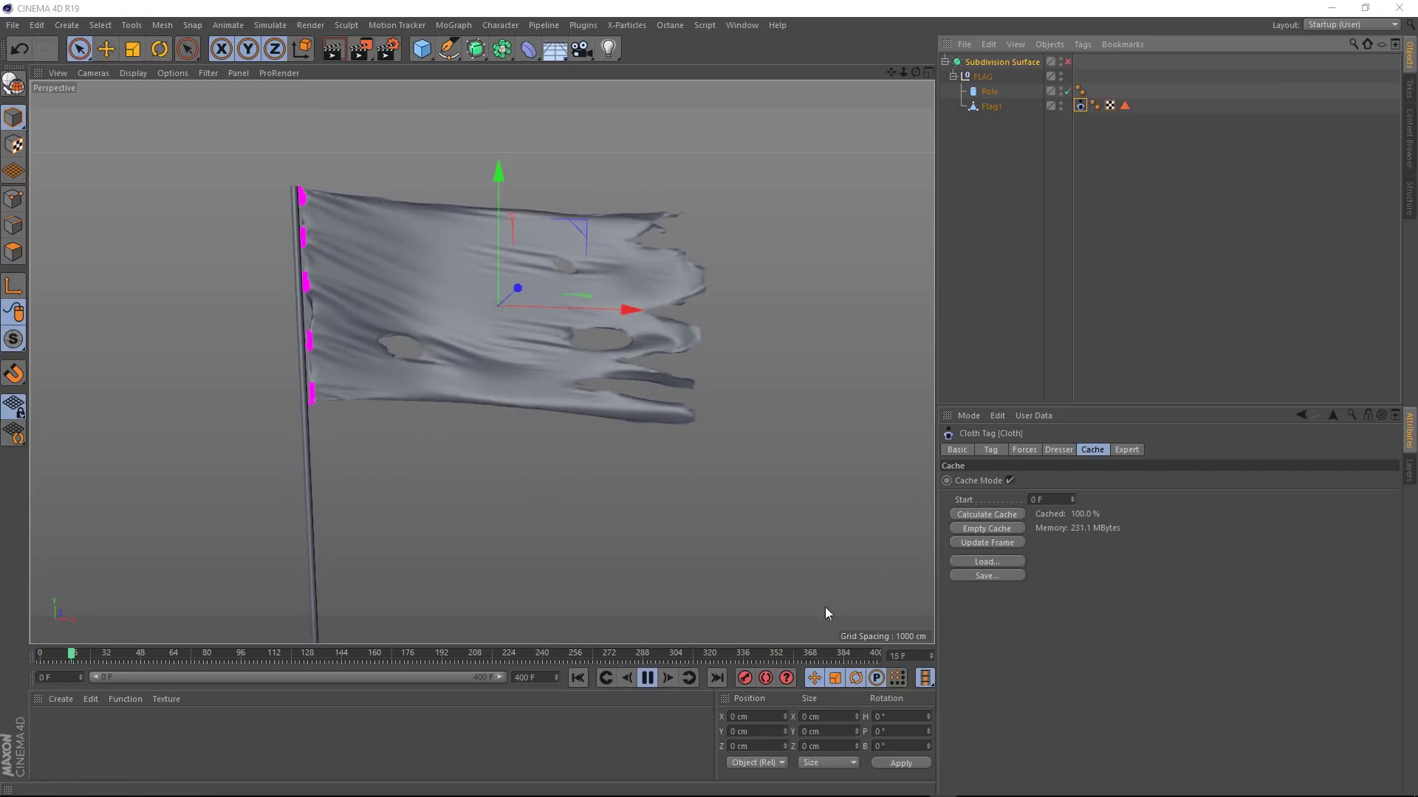
click(648, 678)
click(577, 678)
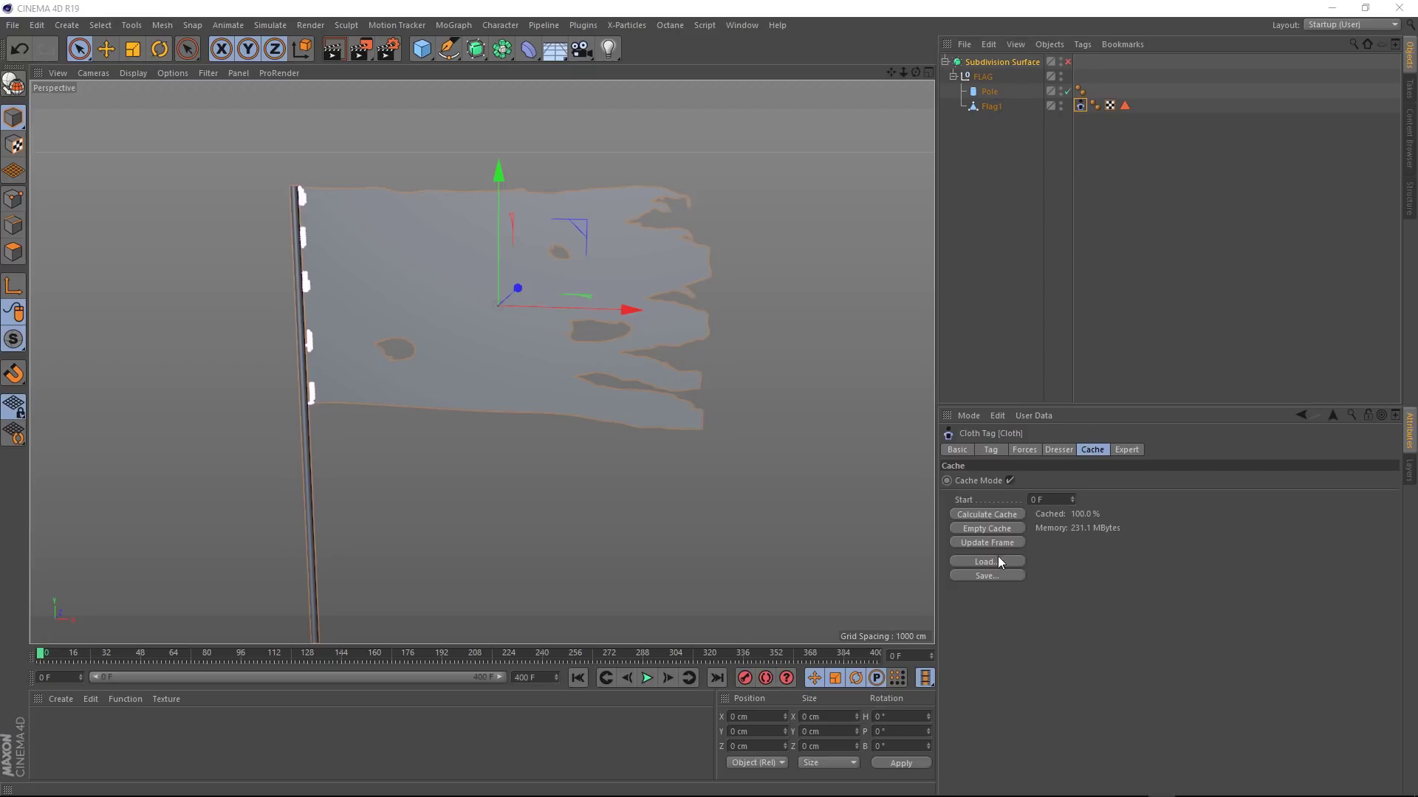
Duplicate Flag1 and rename the copy Flag2.
click(991, 108)
key(ctrl+c)
key(ctrl+v)
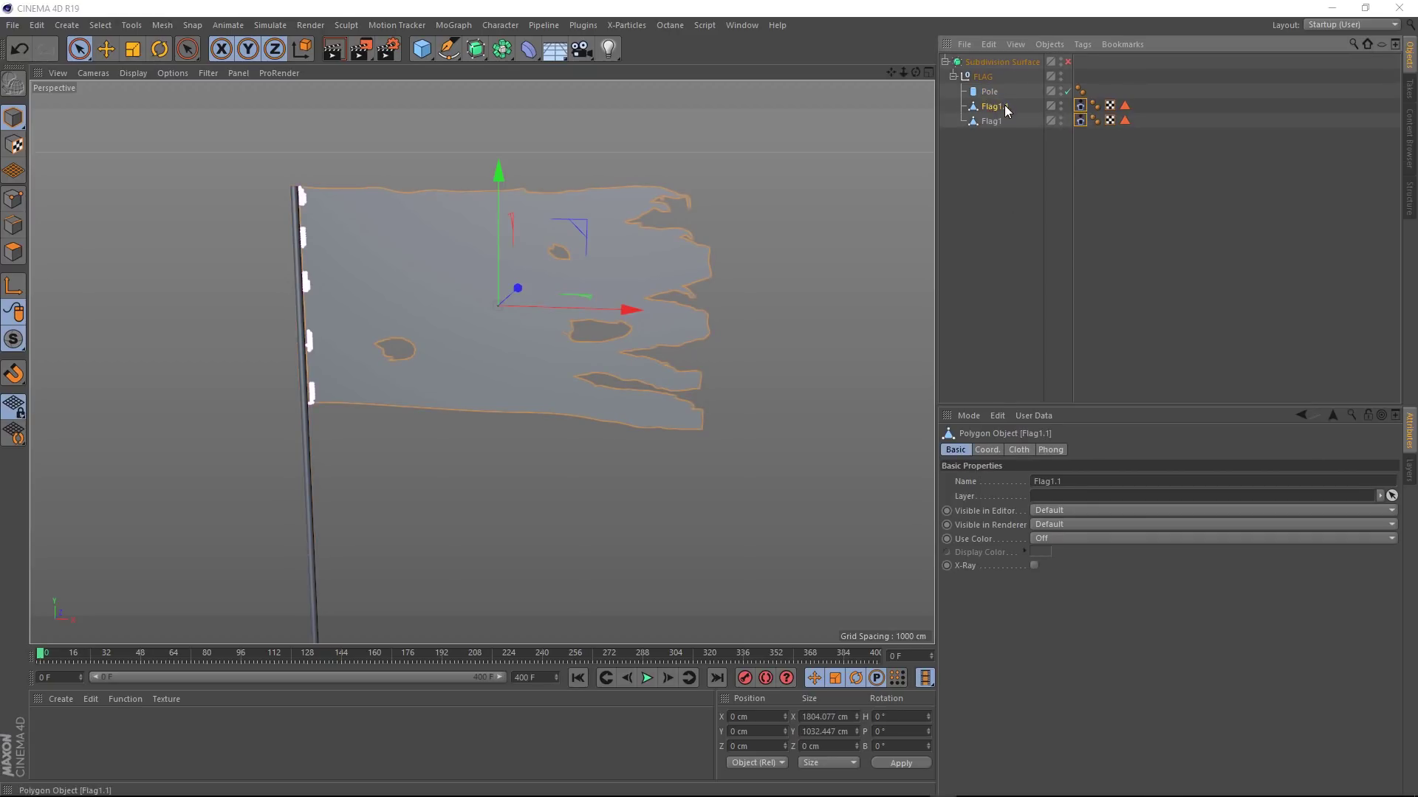
double_click(1001, 106)
drag(1008, 106, 999, 106)
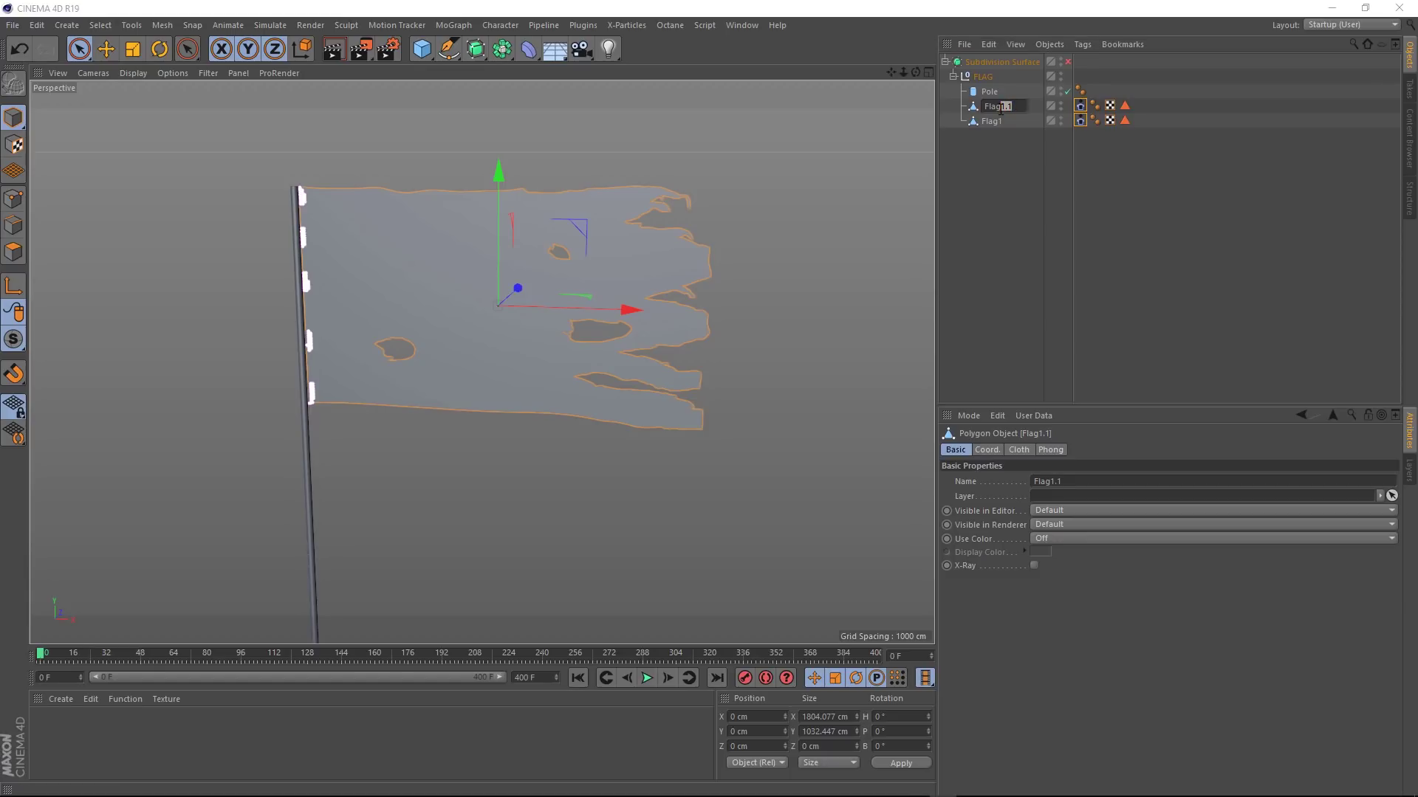
text(2)
key(Return)
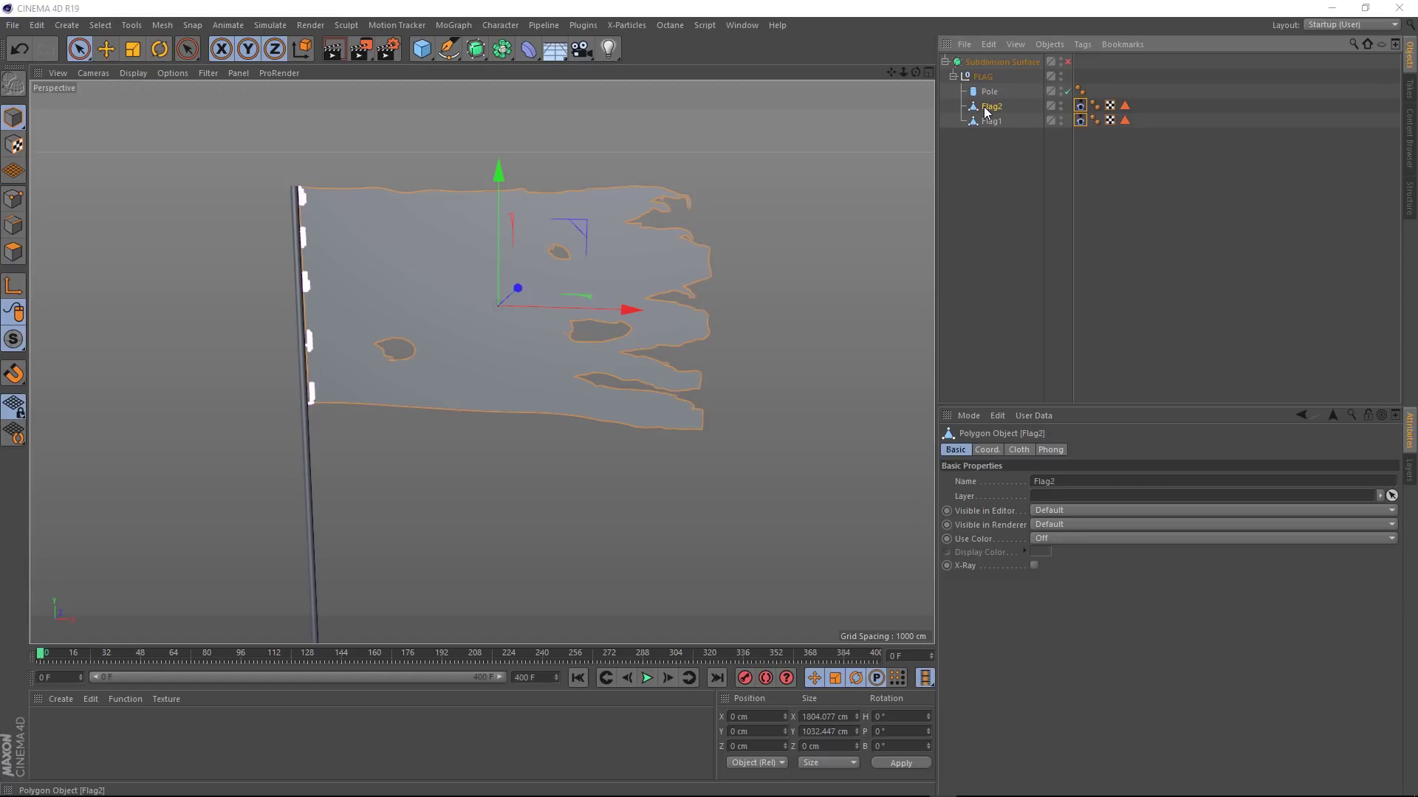
Duplicate Flag2 and rename the copy Flag Main.
key(ctrl+c)
key(ctrl+v)
double_click(996, 106)
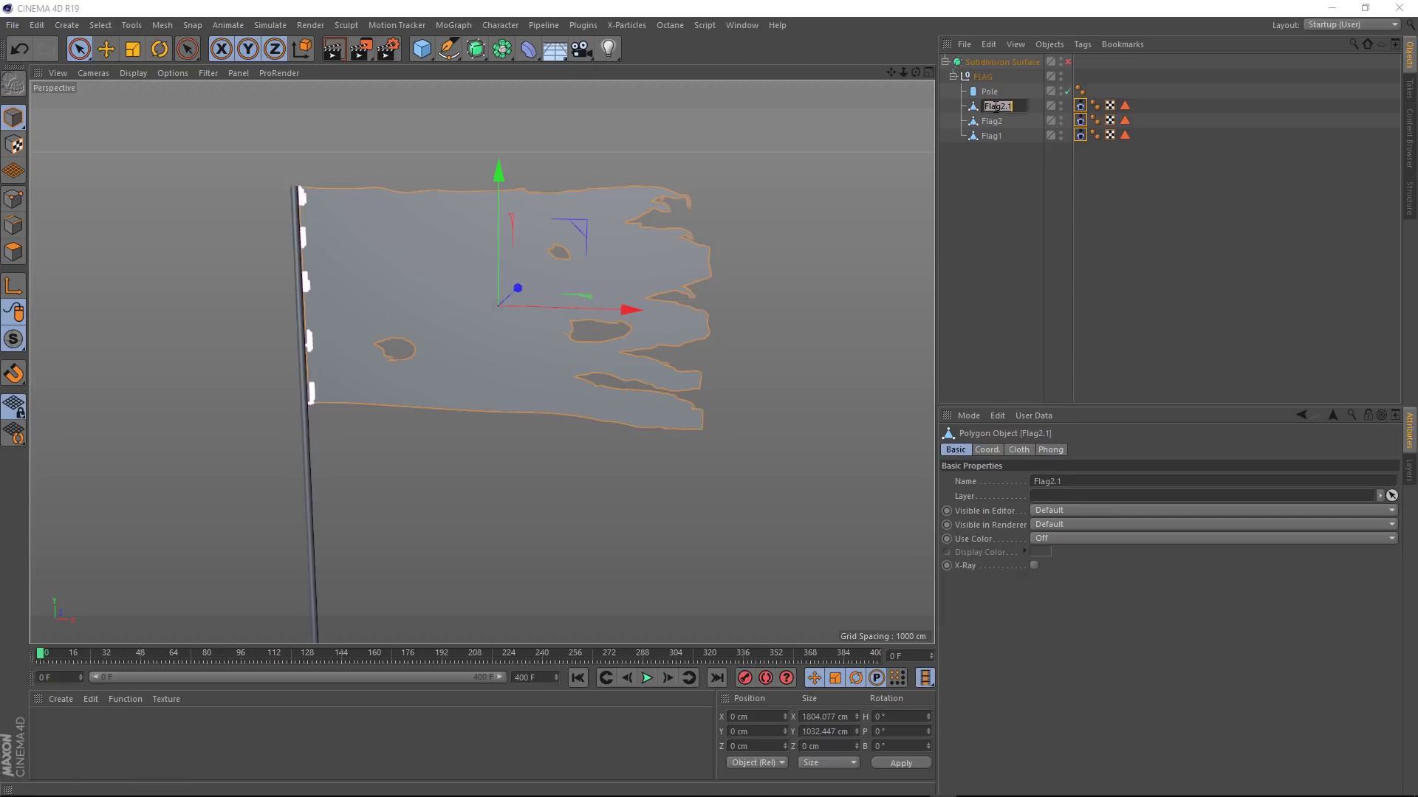
drag(1001, 106, 1025, 106)
text(Main)
key(Return)
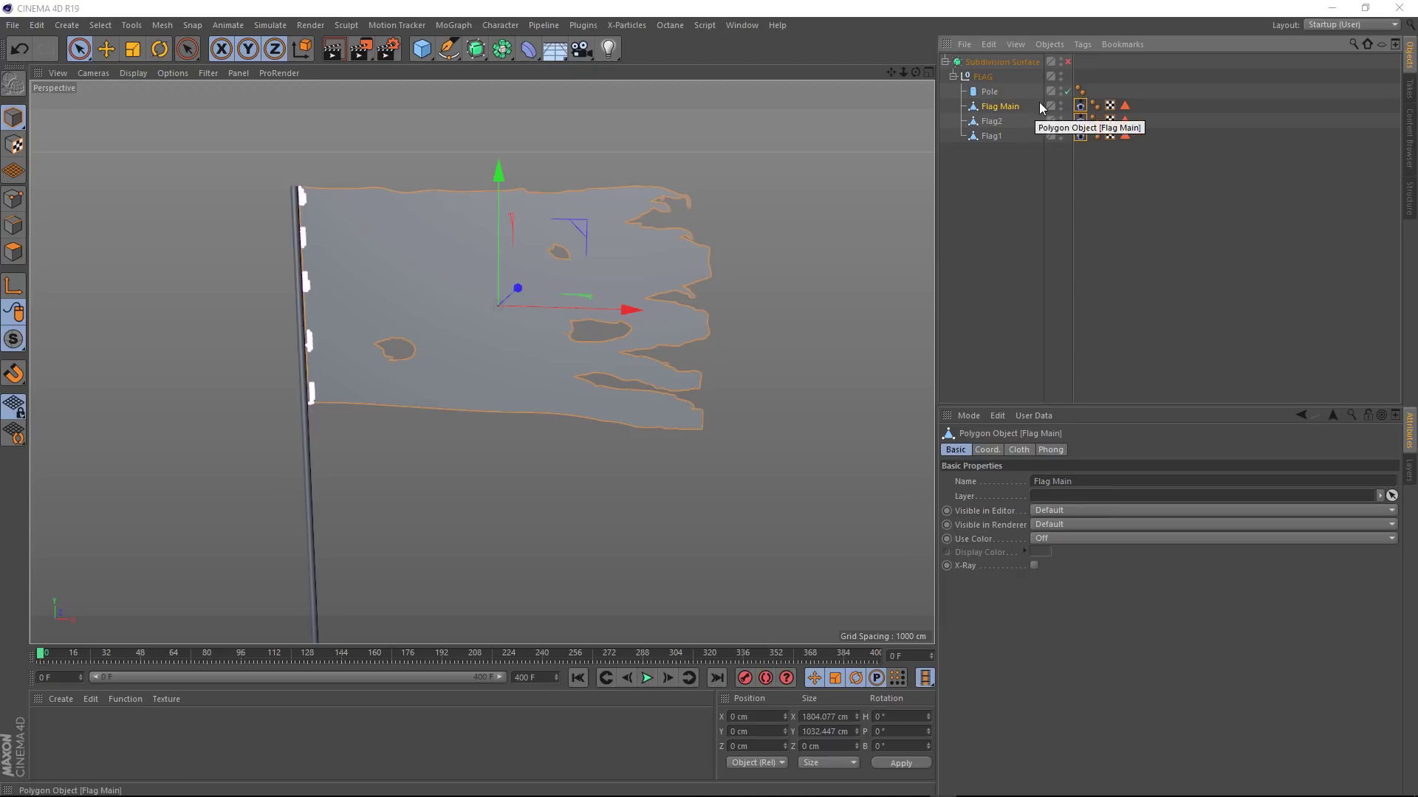
Delete the Cloth tag from Flag Main and hide Flag2 and Flag1 in the editor and renderer.
click(1079, 106)
key(Delete)
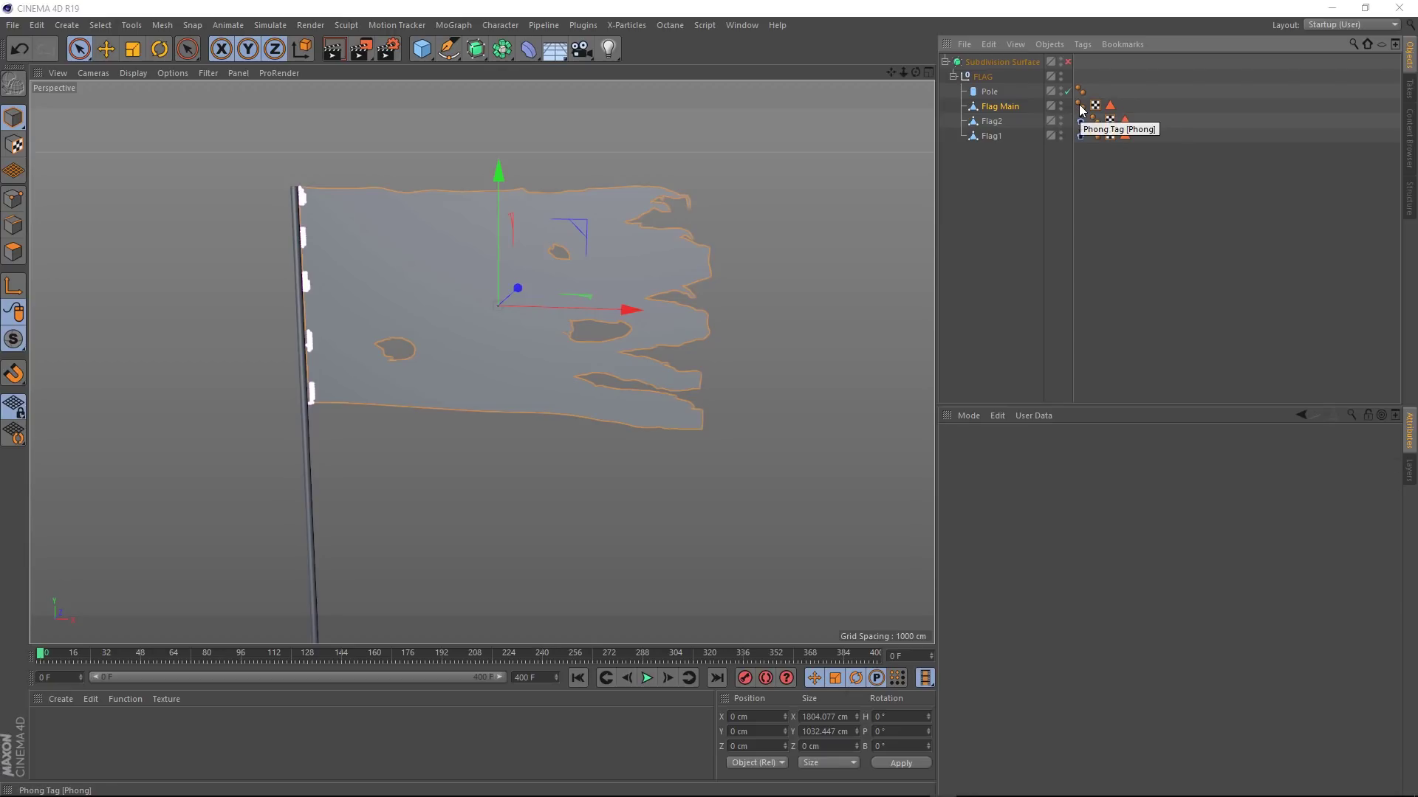
ctrl+drag(1061, 118, 1061, 135)
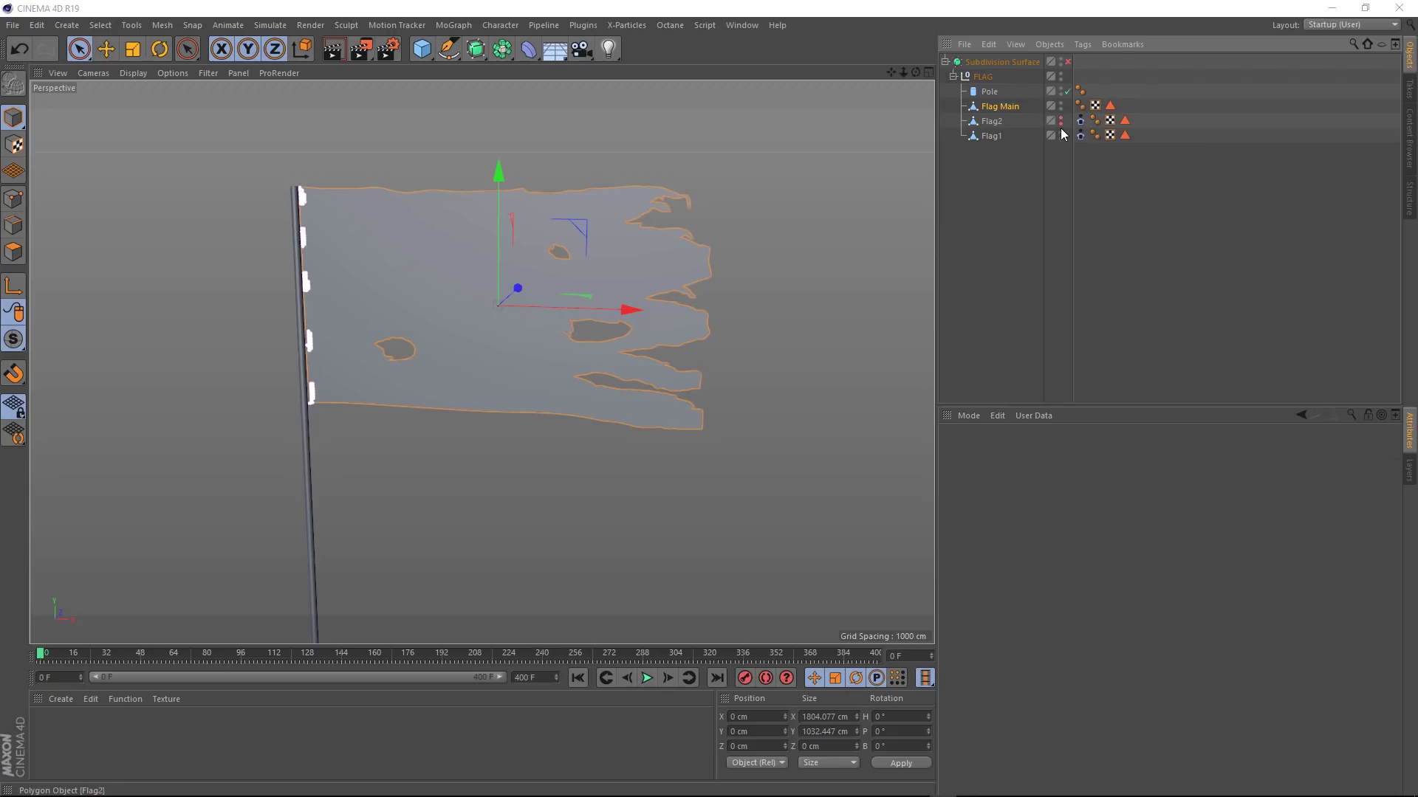
Play the animation briefly with only Flag Main and the pole shown, and return to frame 0.
click(645, 679)
click(644, 679)
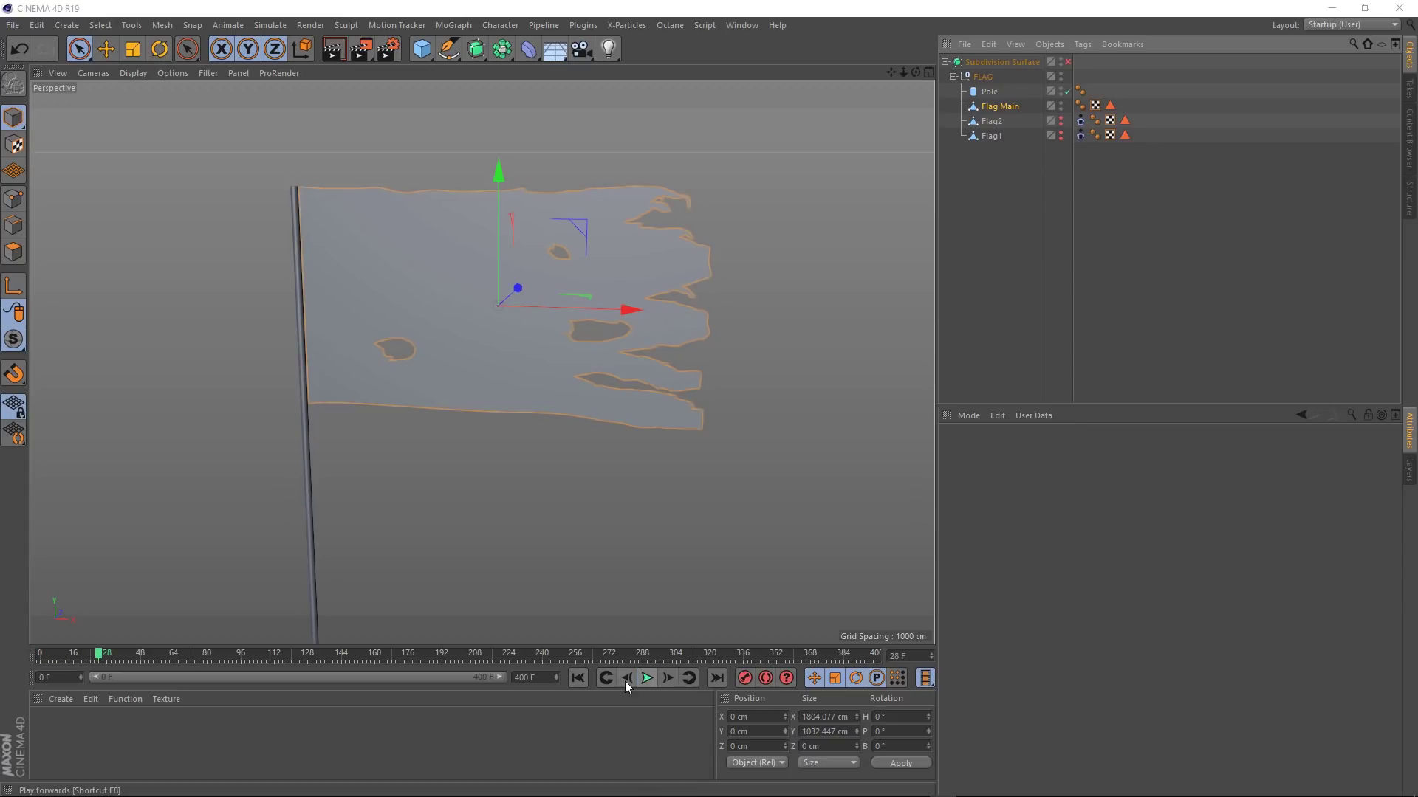
click(578, 678)
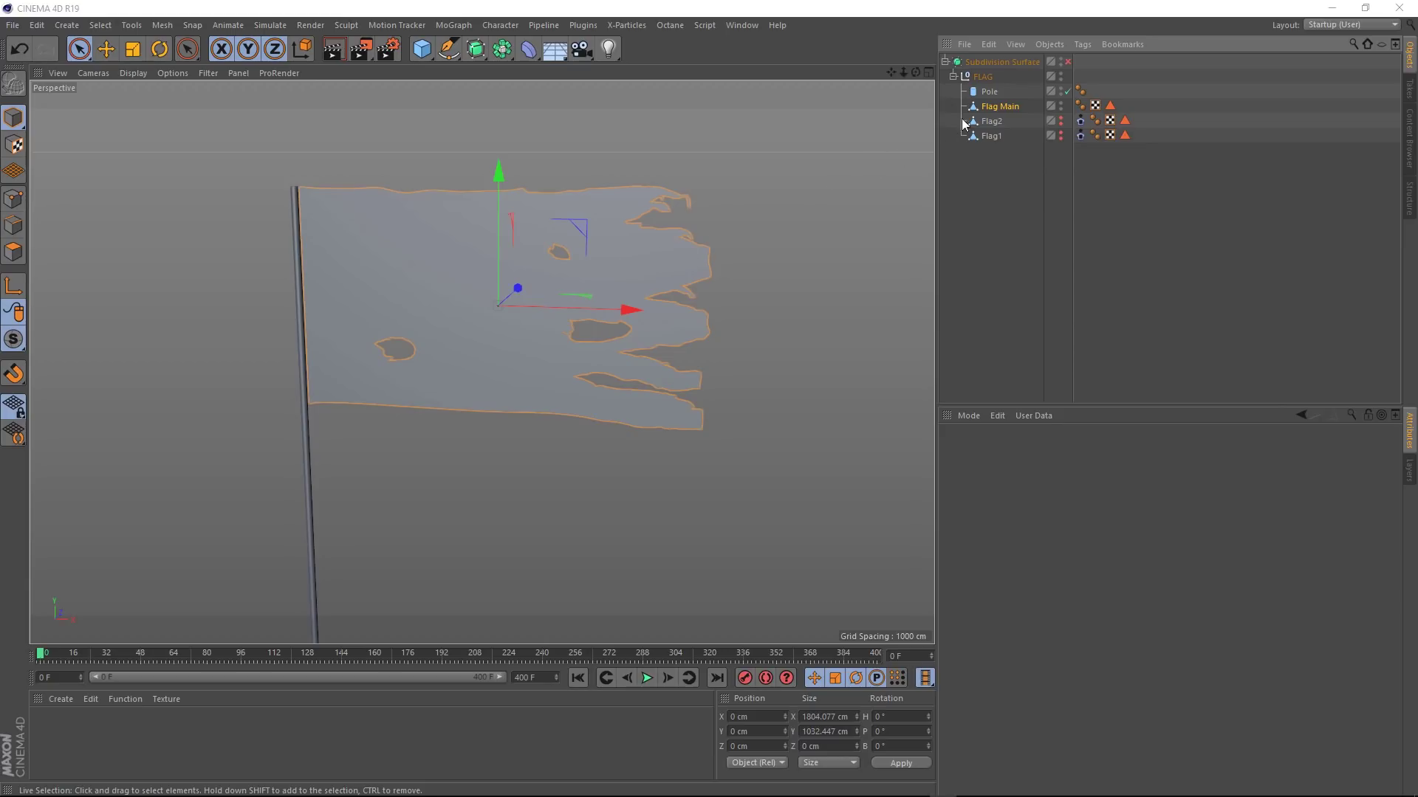
Hide Flag Main, show Flag2, and scrub through the timeline to review its cached cloth motion.
click(991, 108)
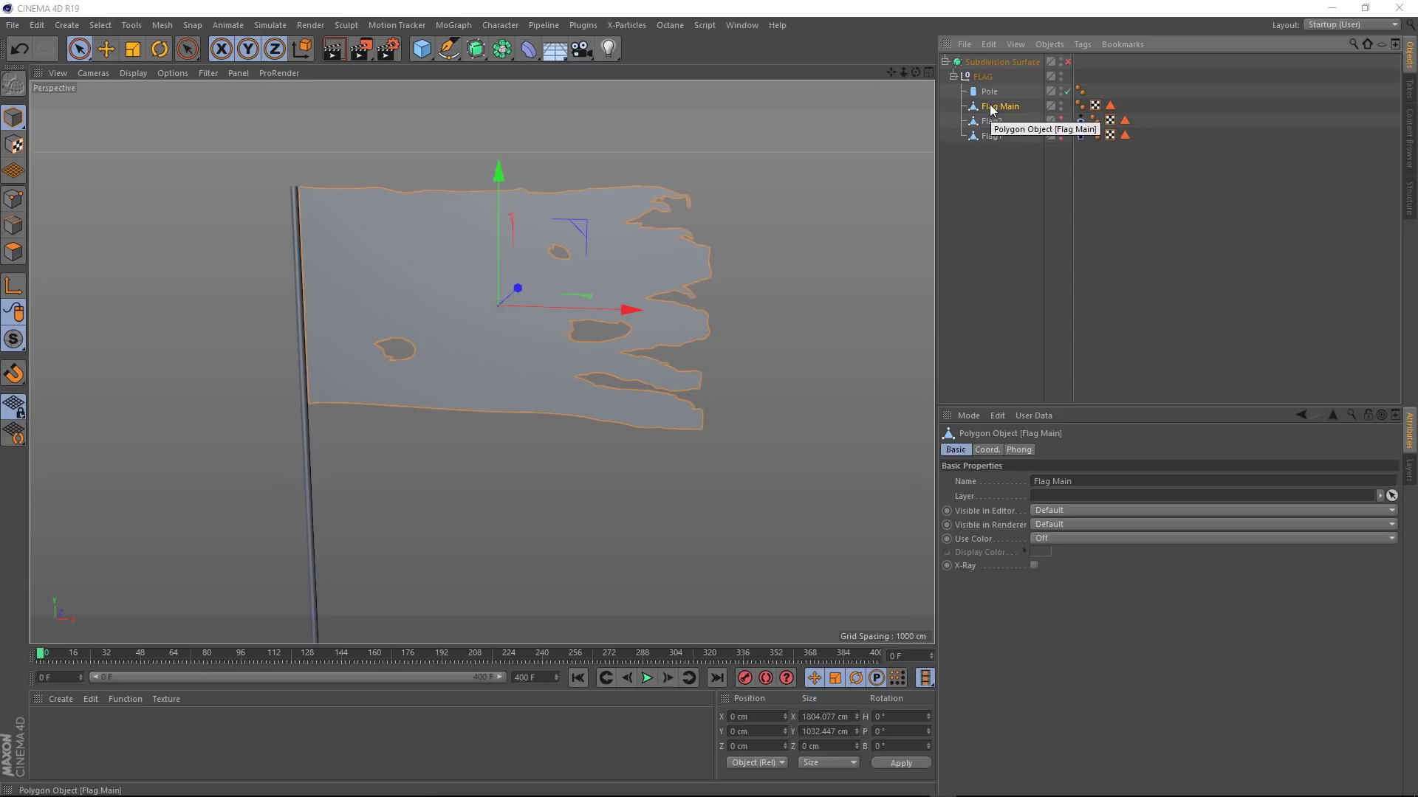
ctrl+click(1061, 106)
ctrl+click(1061, 106)
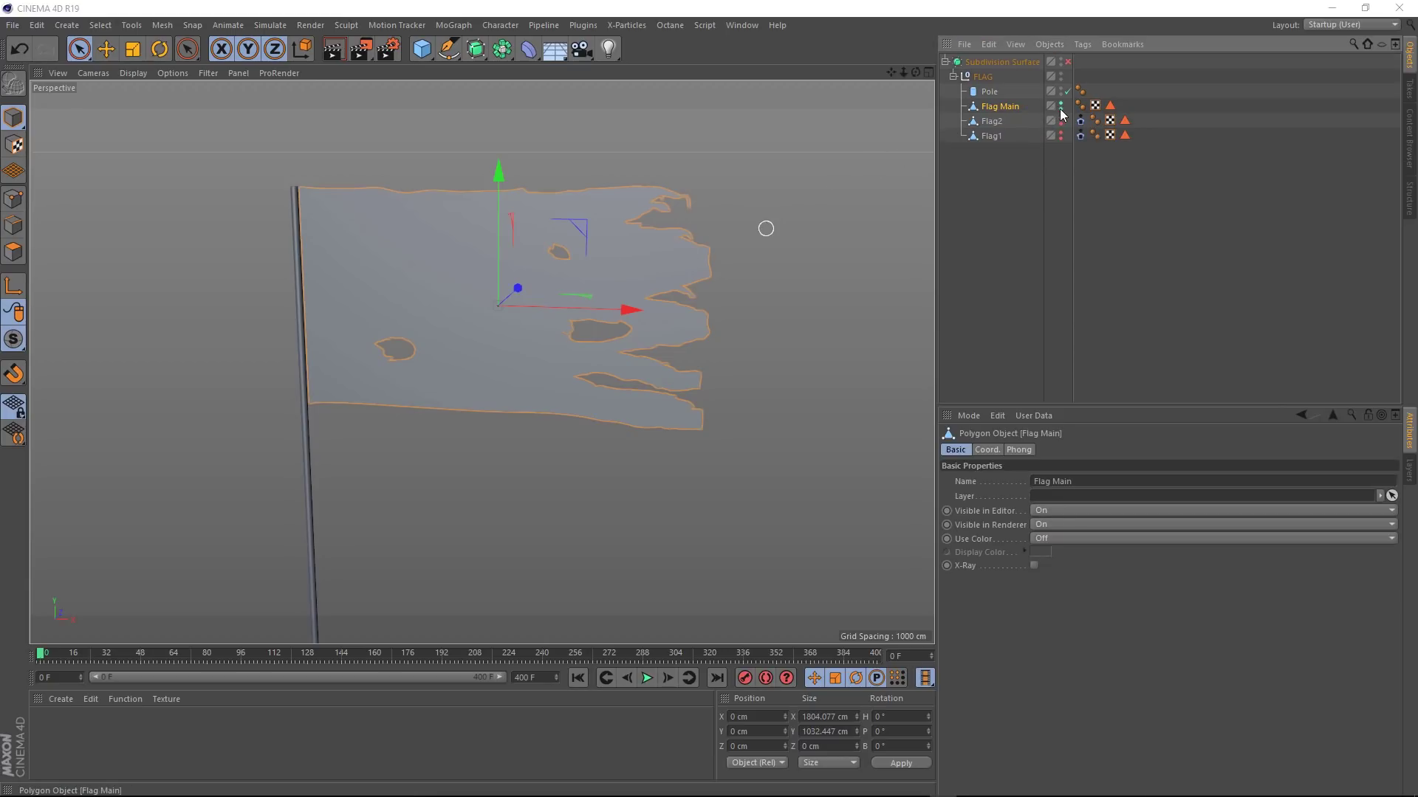
ctrl+click(1061, 120)
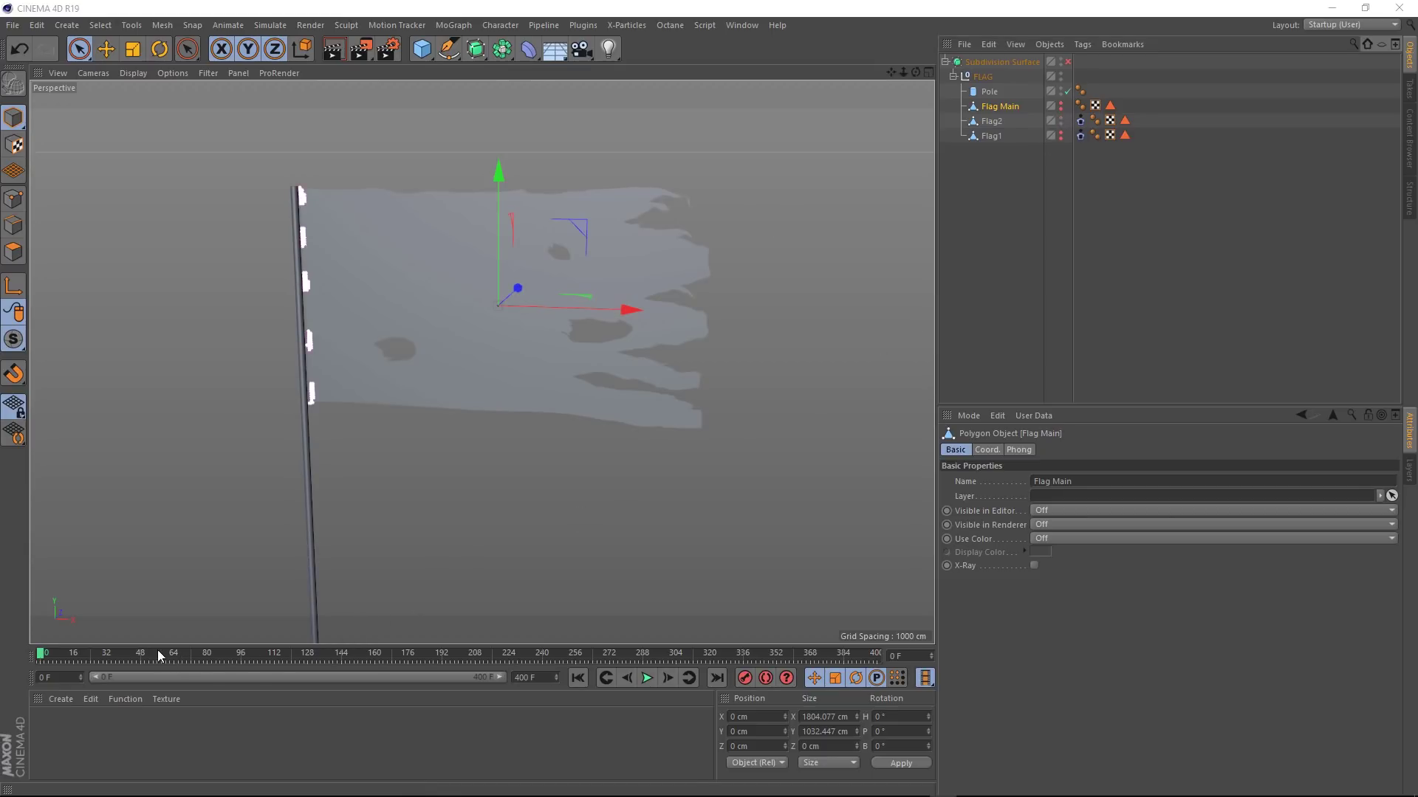
drag(162, 650, 281, 655)
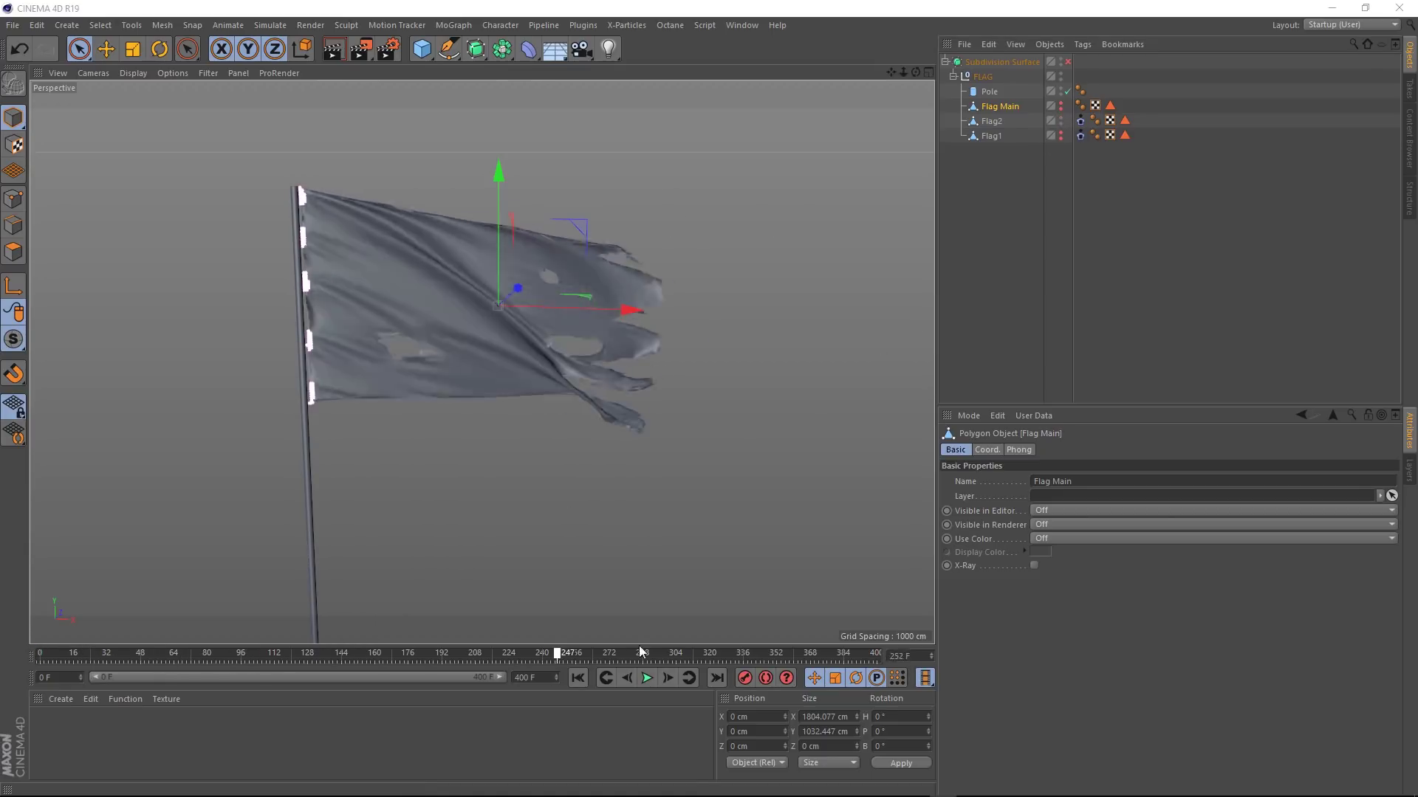
drag(668, 653, 6, 685)
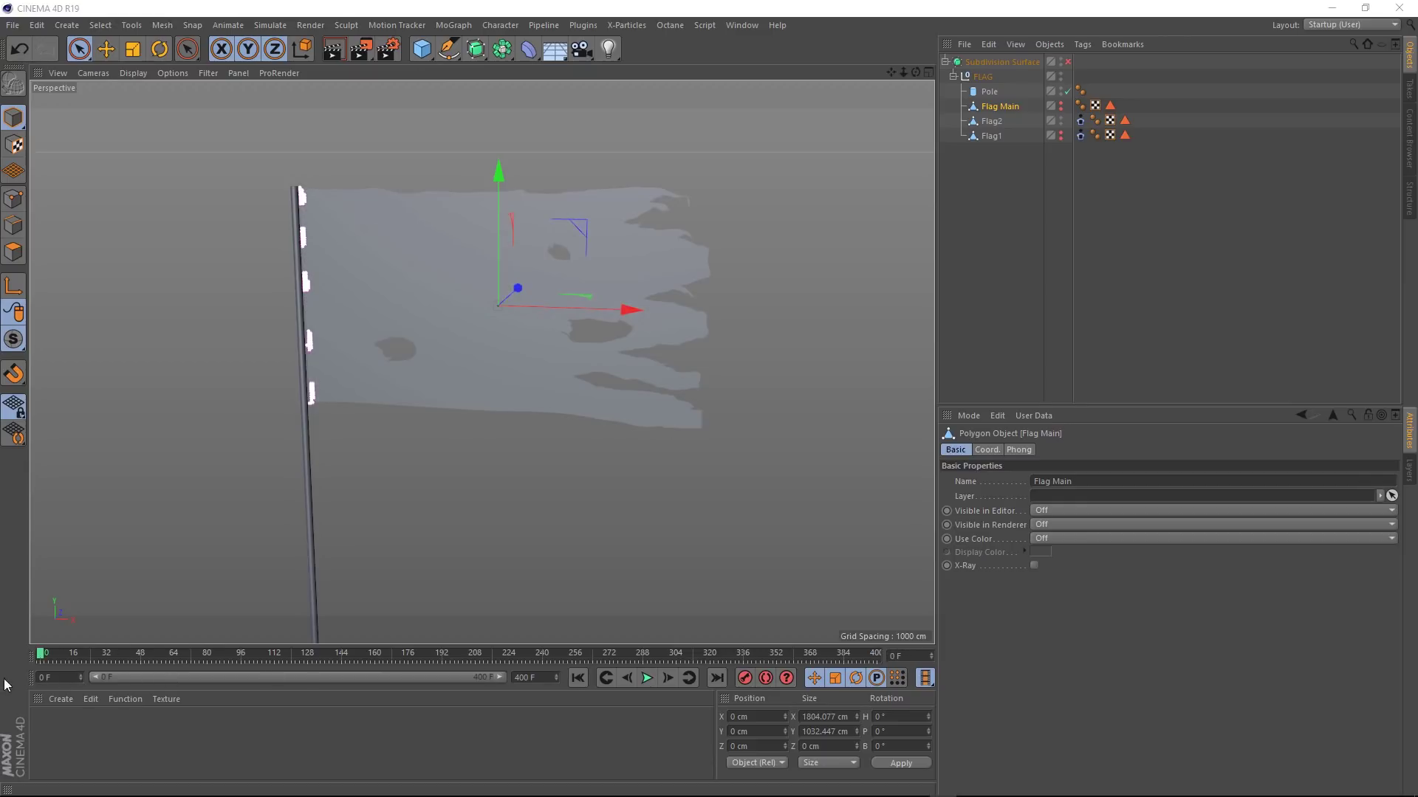
Set the cache start of Flag2's Cloth tag to -300 F and check the flag at frame 0.
click(1080, 123)
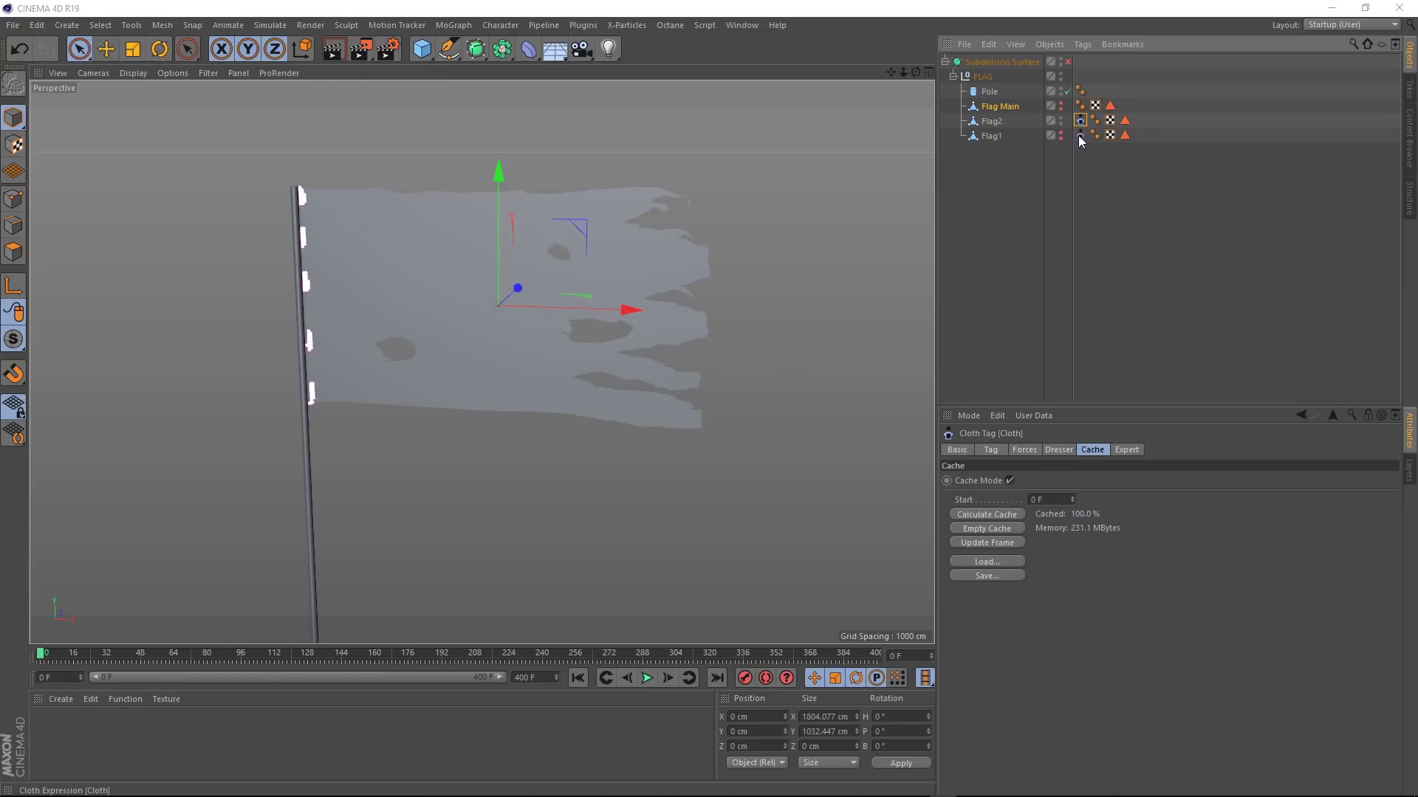
double_click(1032, 500)
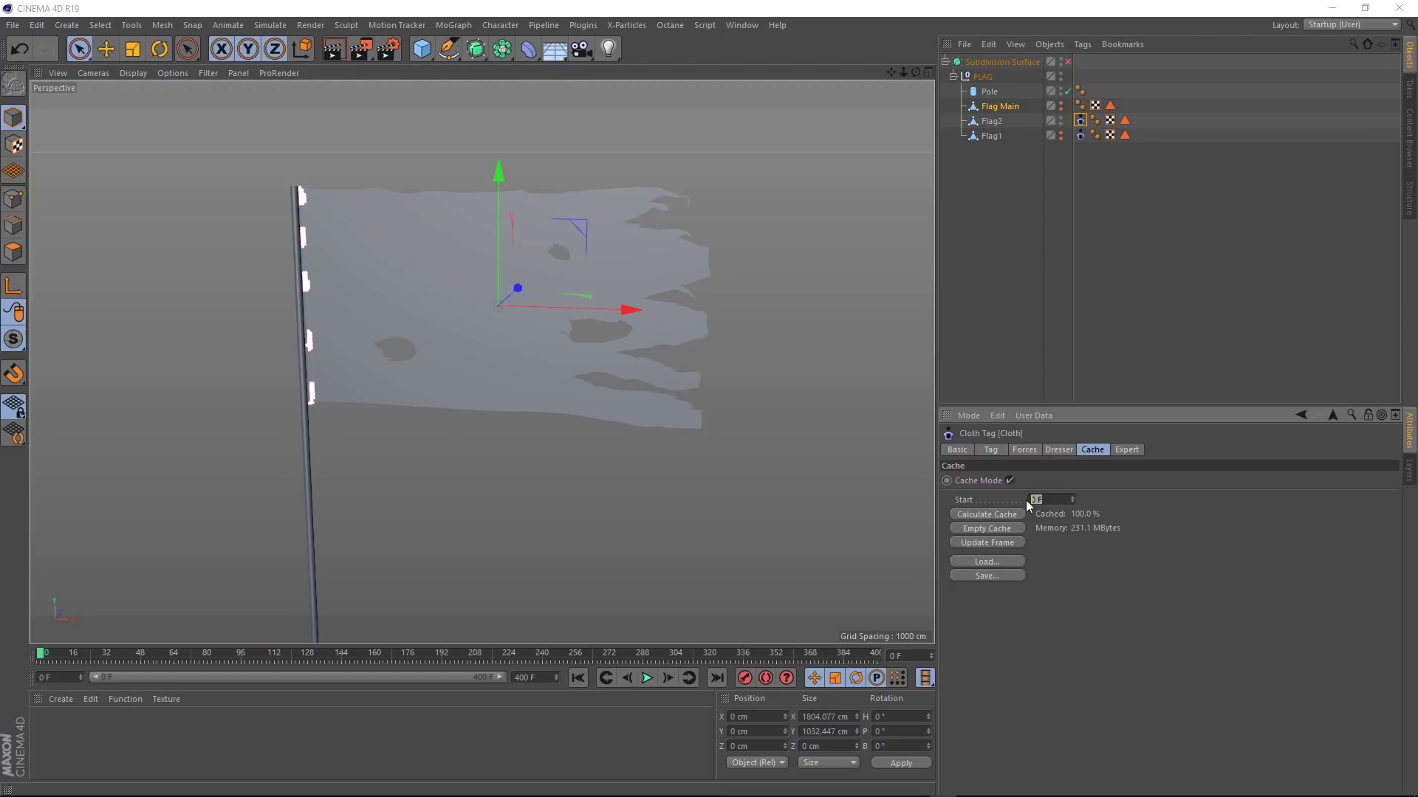
text(-300)
key(Return)
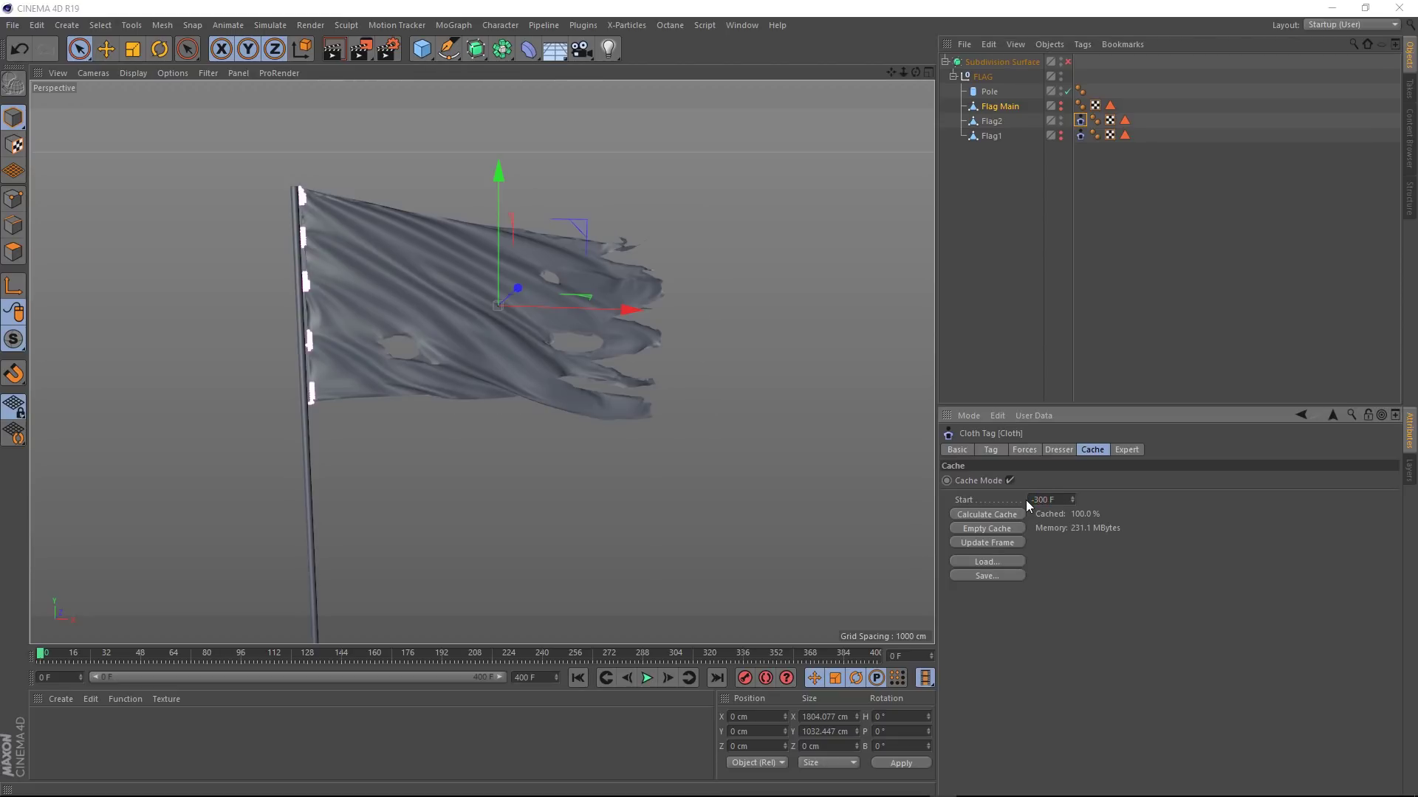
drag(40, 657, 8, 670)
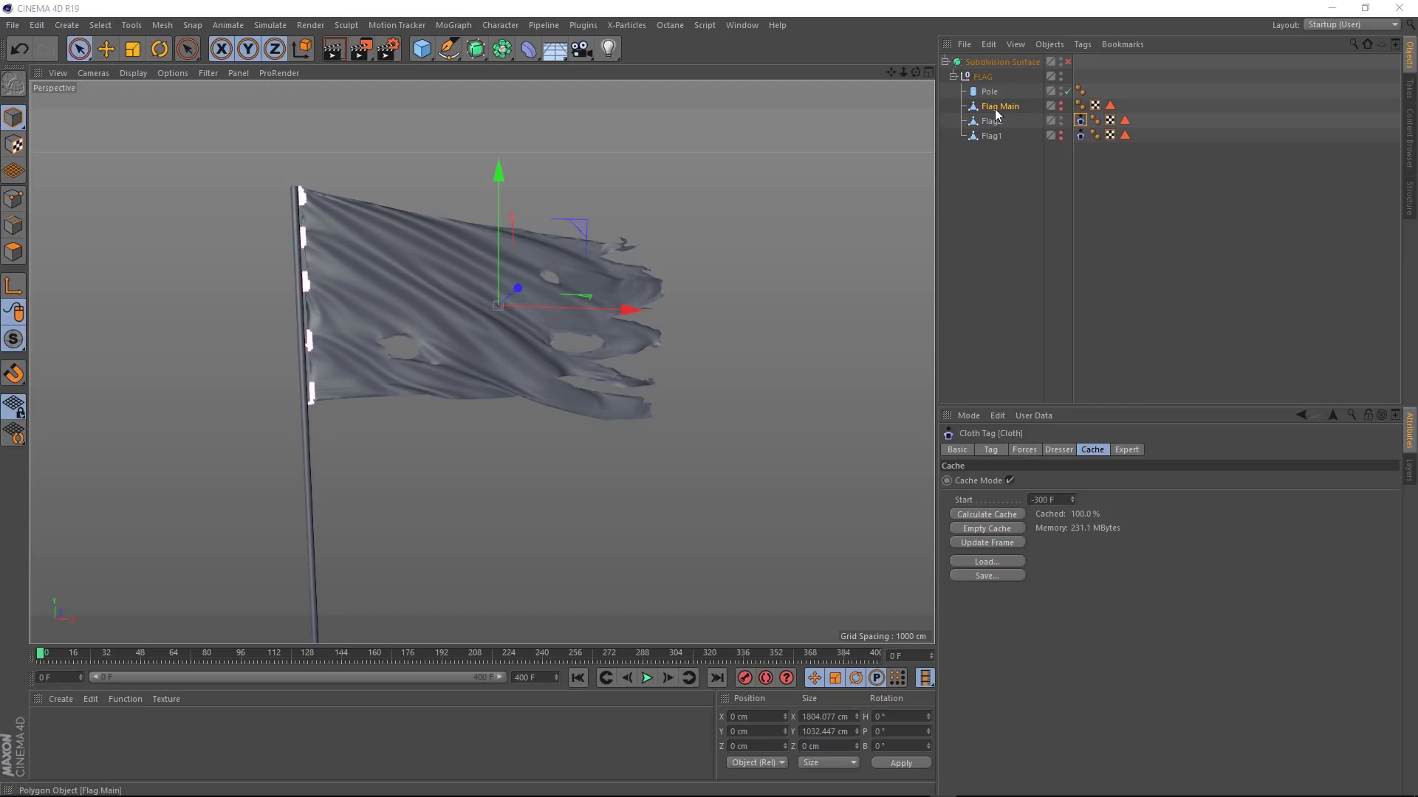
Hide Flag2 and reset Flag Main to default visibility in the editor and renderer.
click(1061, 121)
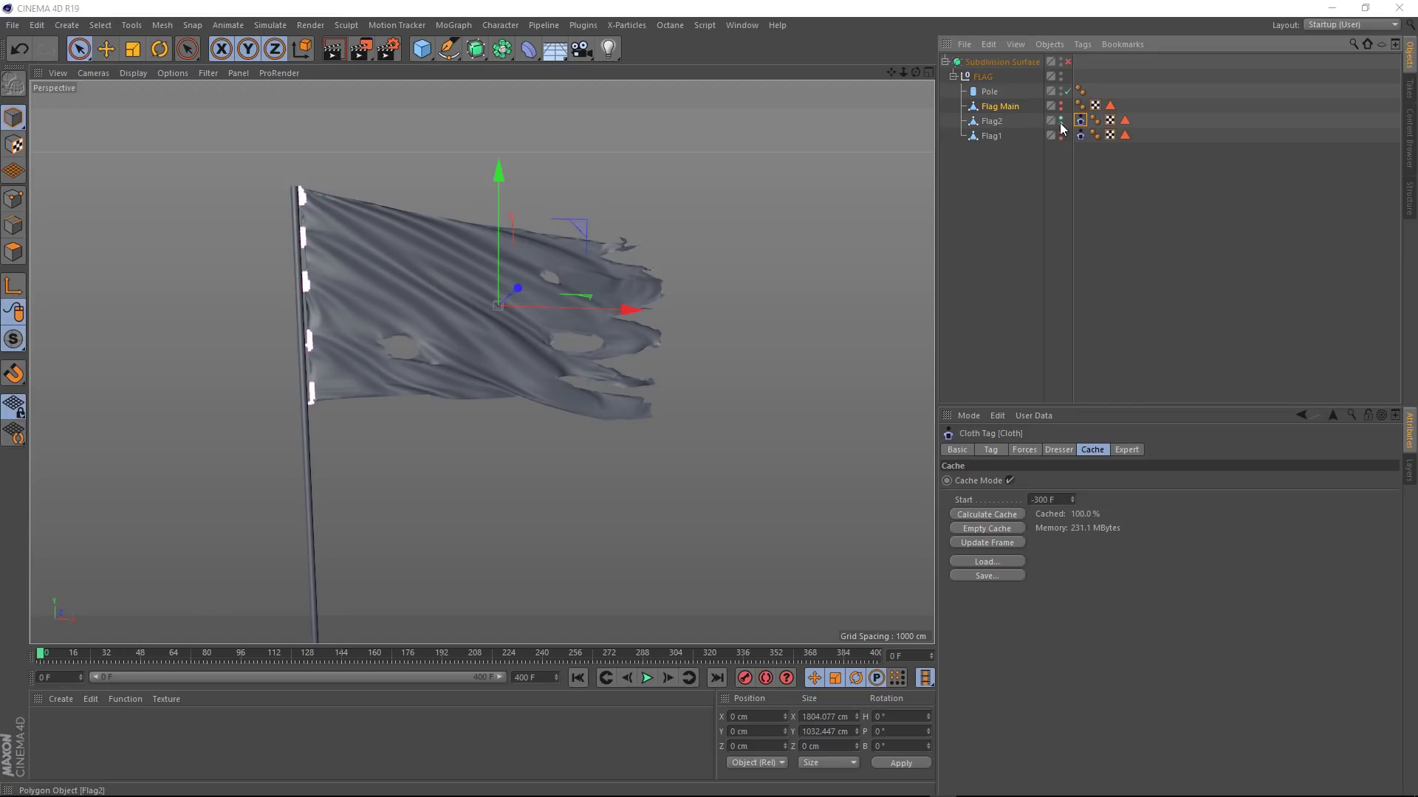
click(1061, 106)
click(1061, 107)
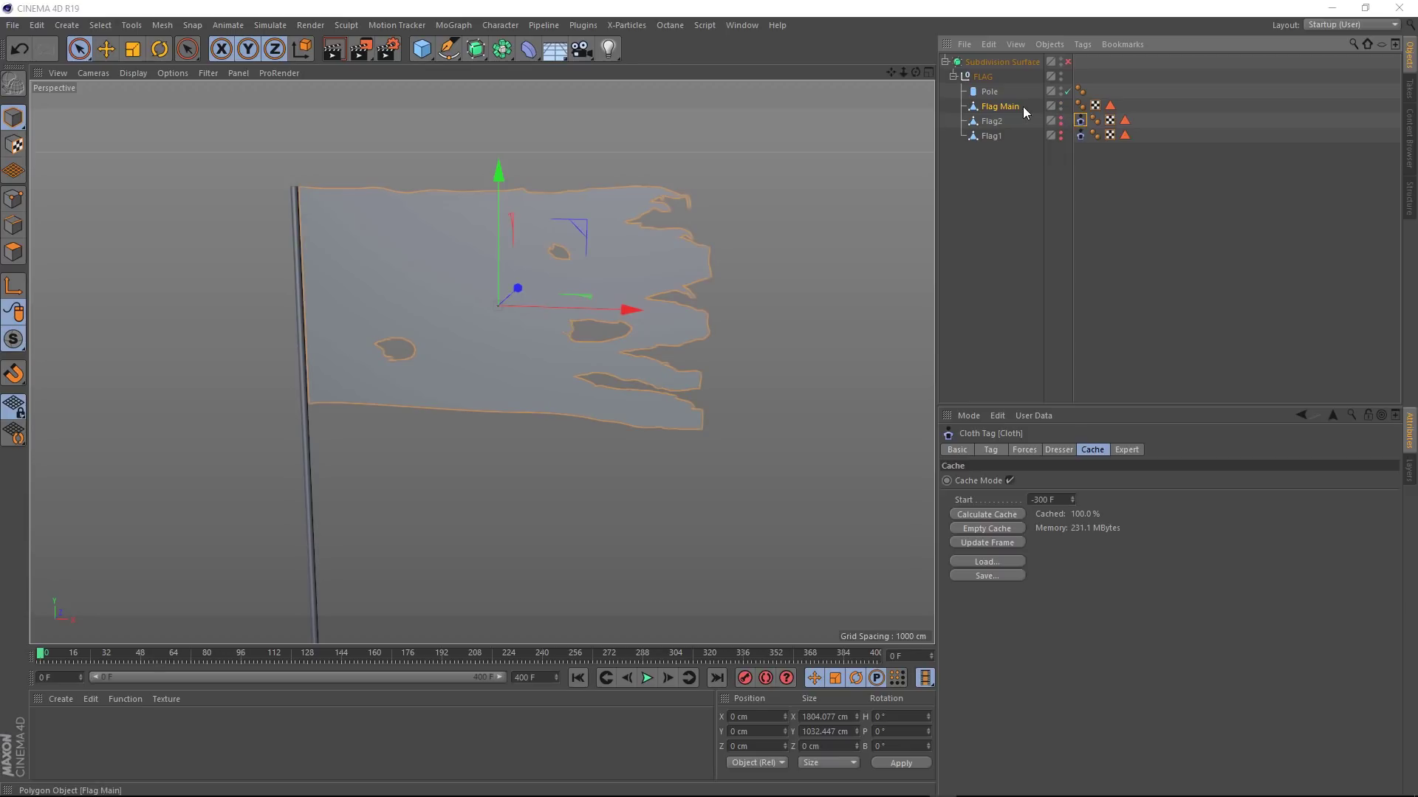
Add a Pose Morph character tag to Flag Main.
click(1007, 106)
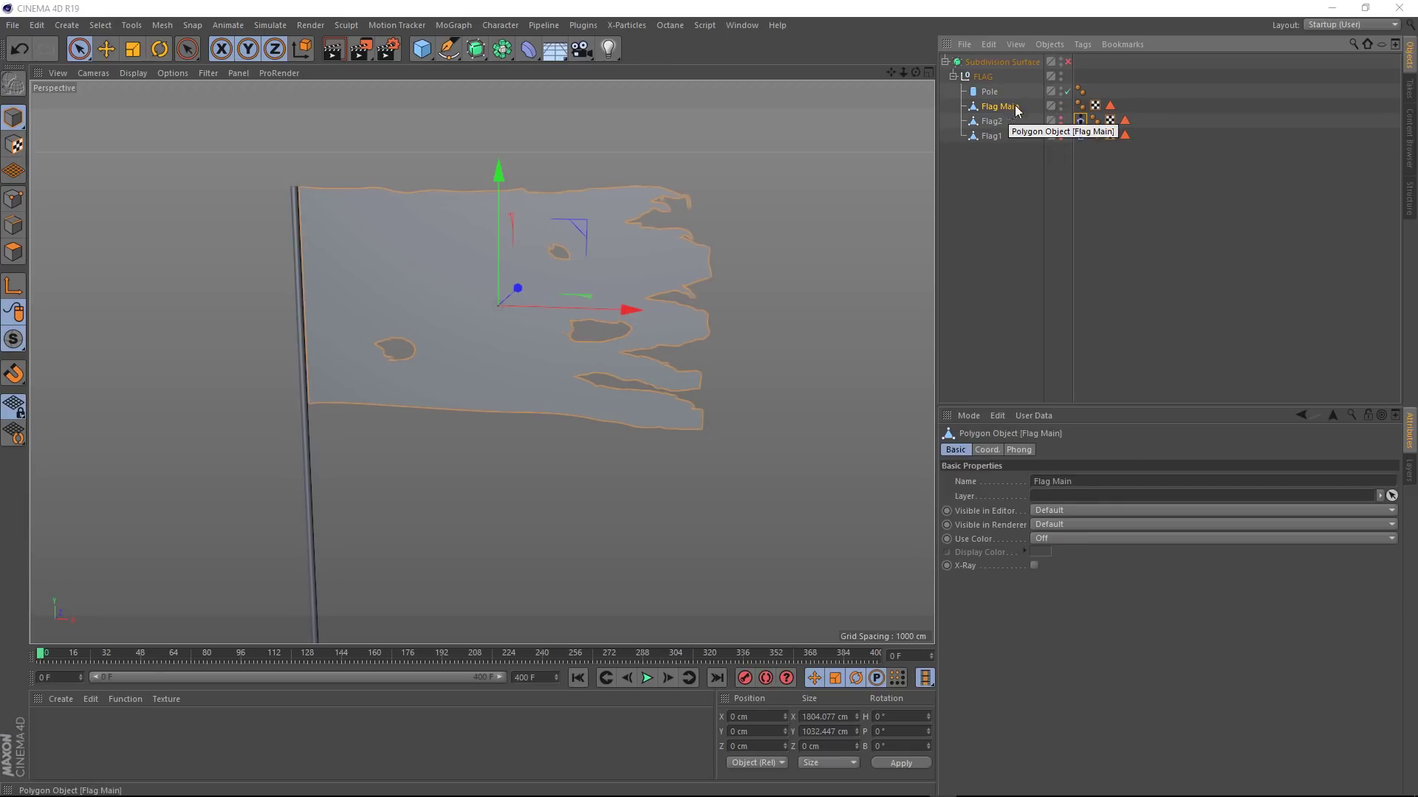
click(1082, 45)
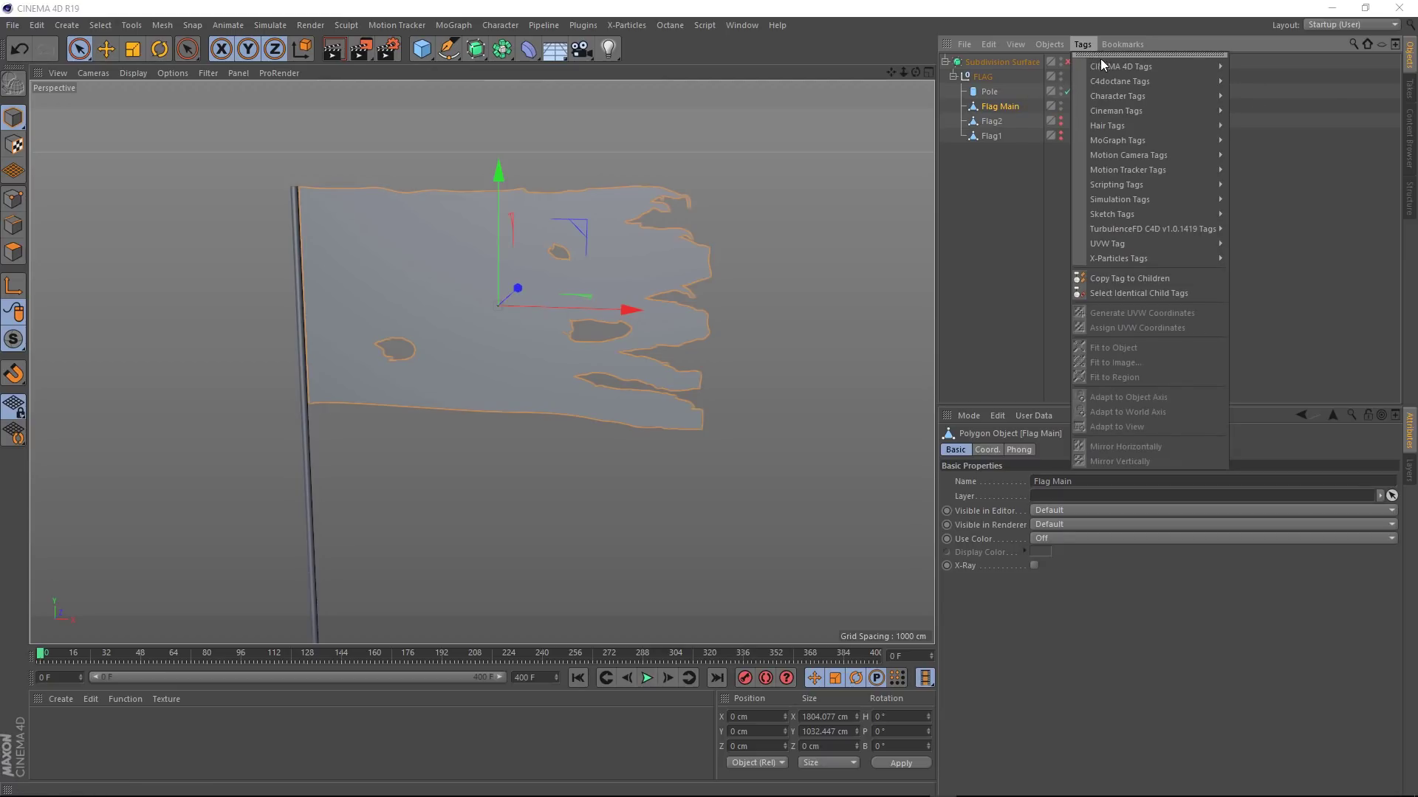
mouse_move(1114, 95)
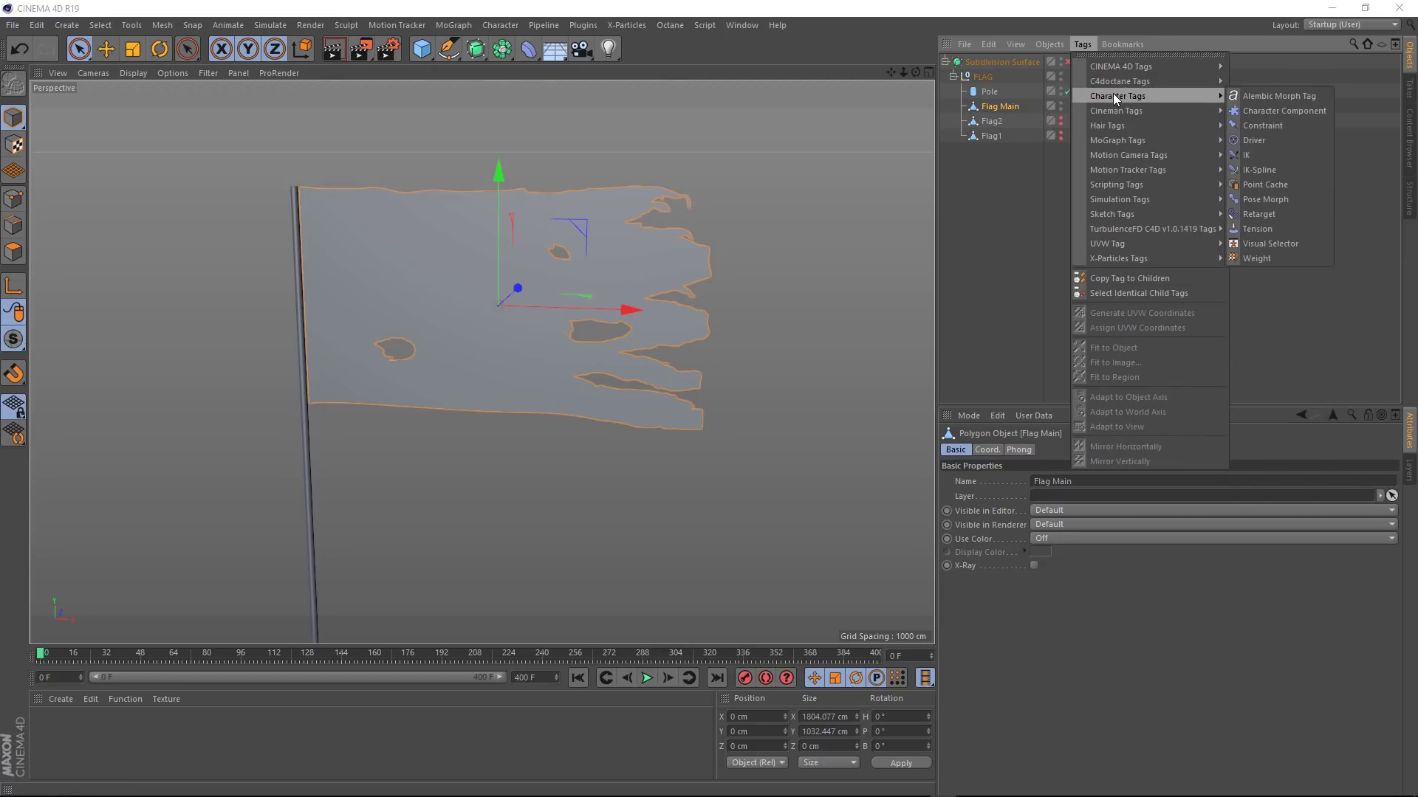
click(1261, 199)
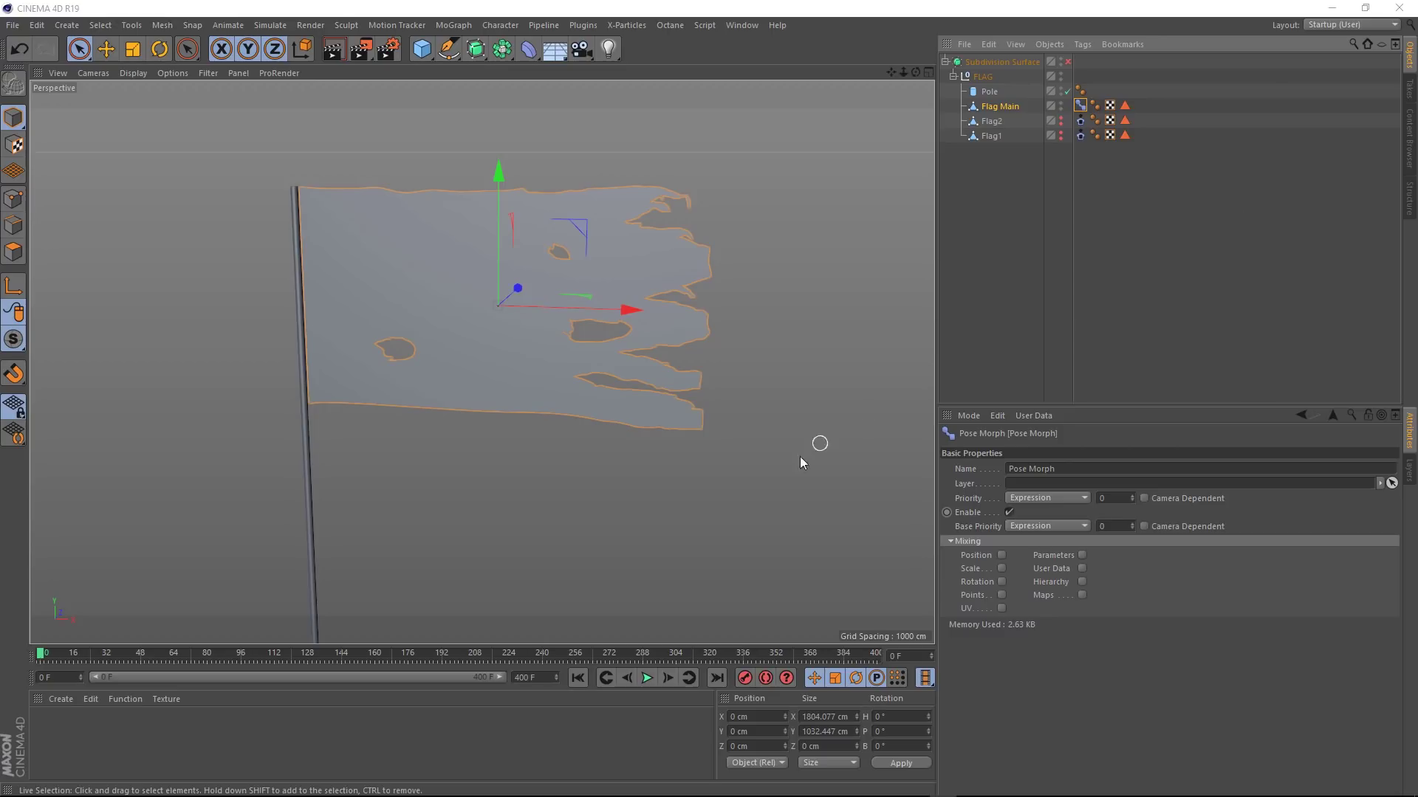
Set the end of the project timeline to 300 F.
click(523, 678)
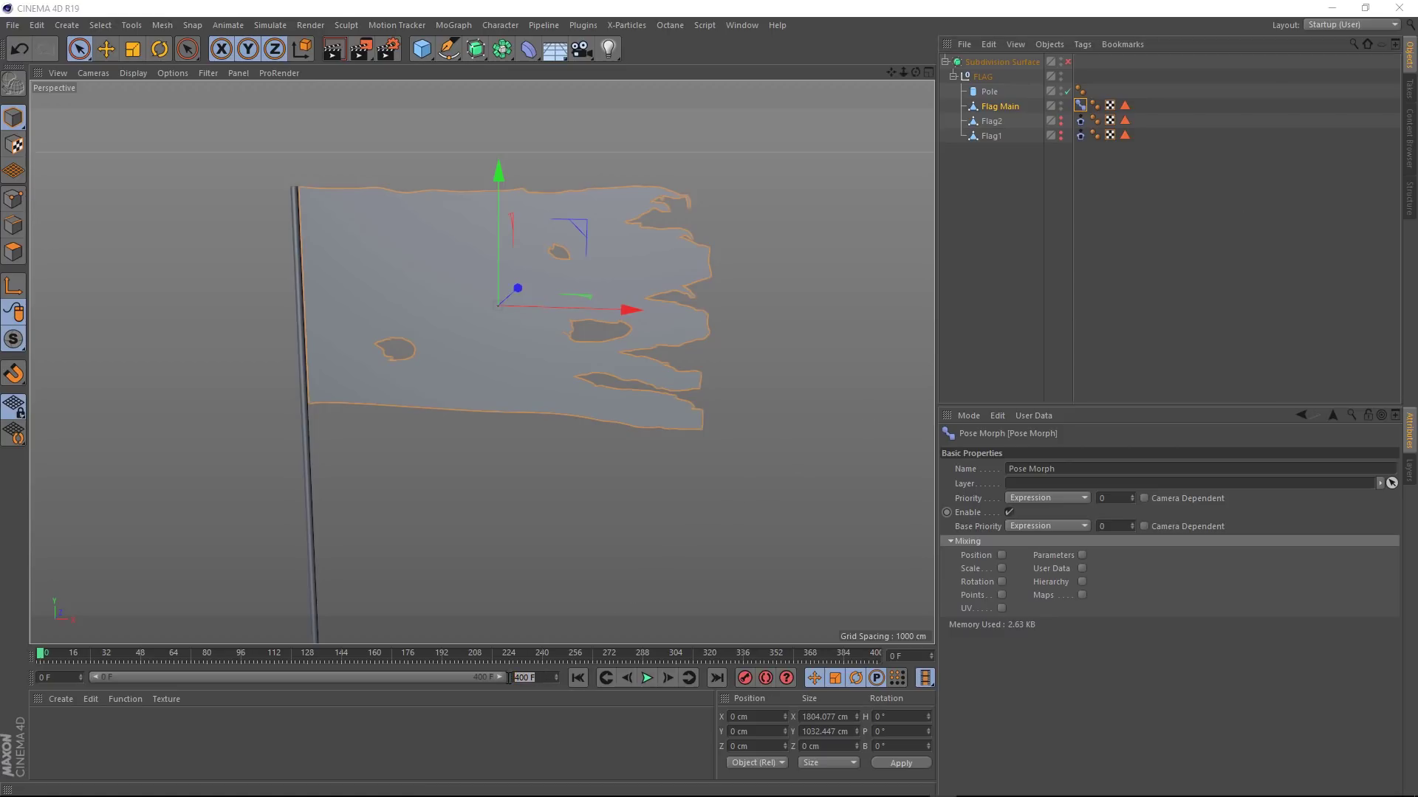
text(300)
key(Return)
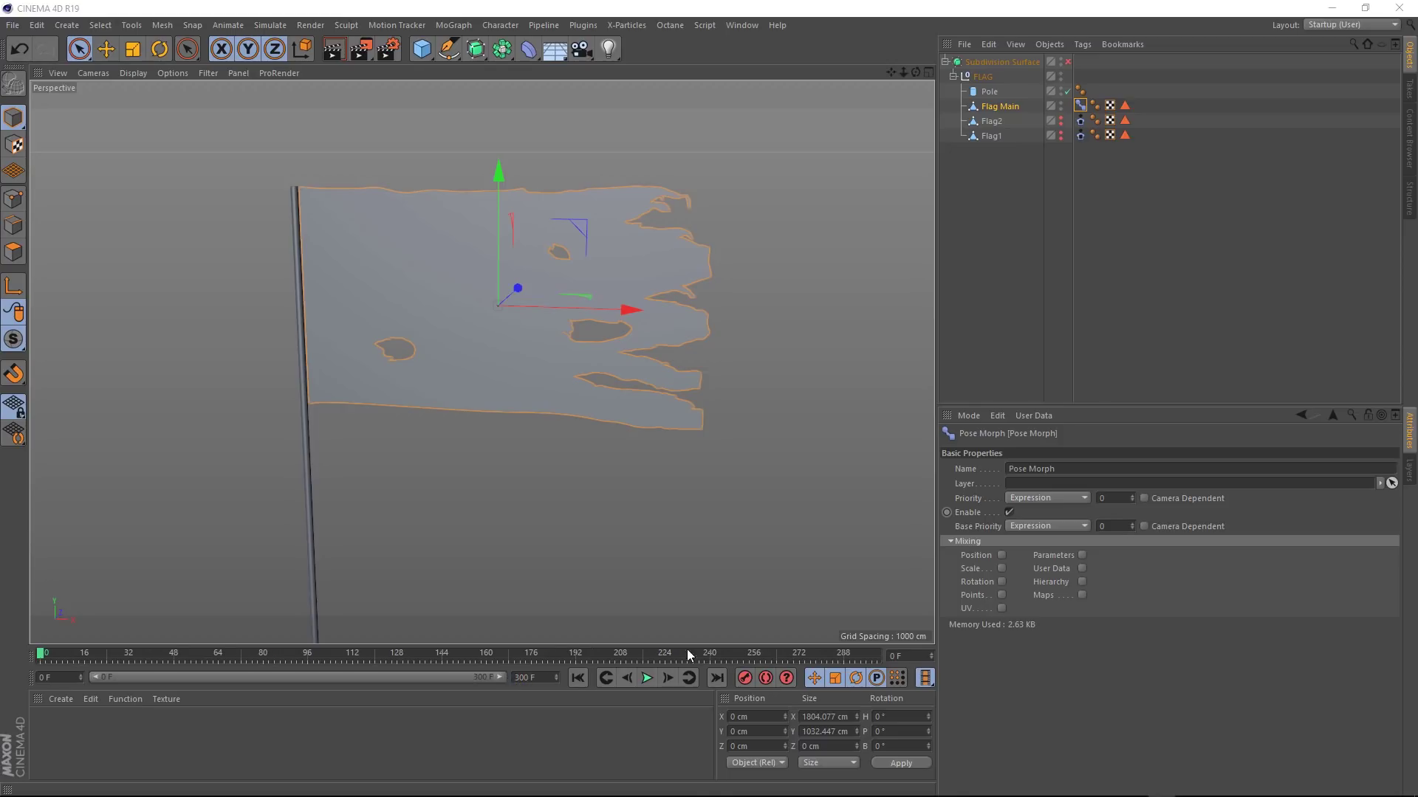
Enable Points mixing on the Pose Morph tag and add Flag1 and Flag2 as absolute morph targets.
click(1001, 596)
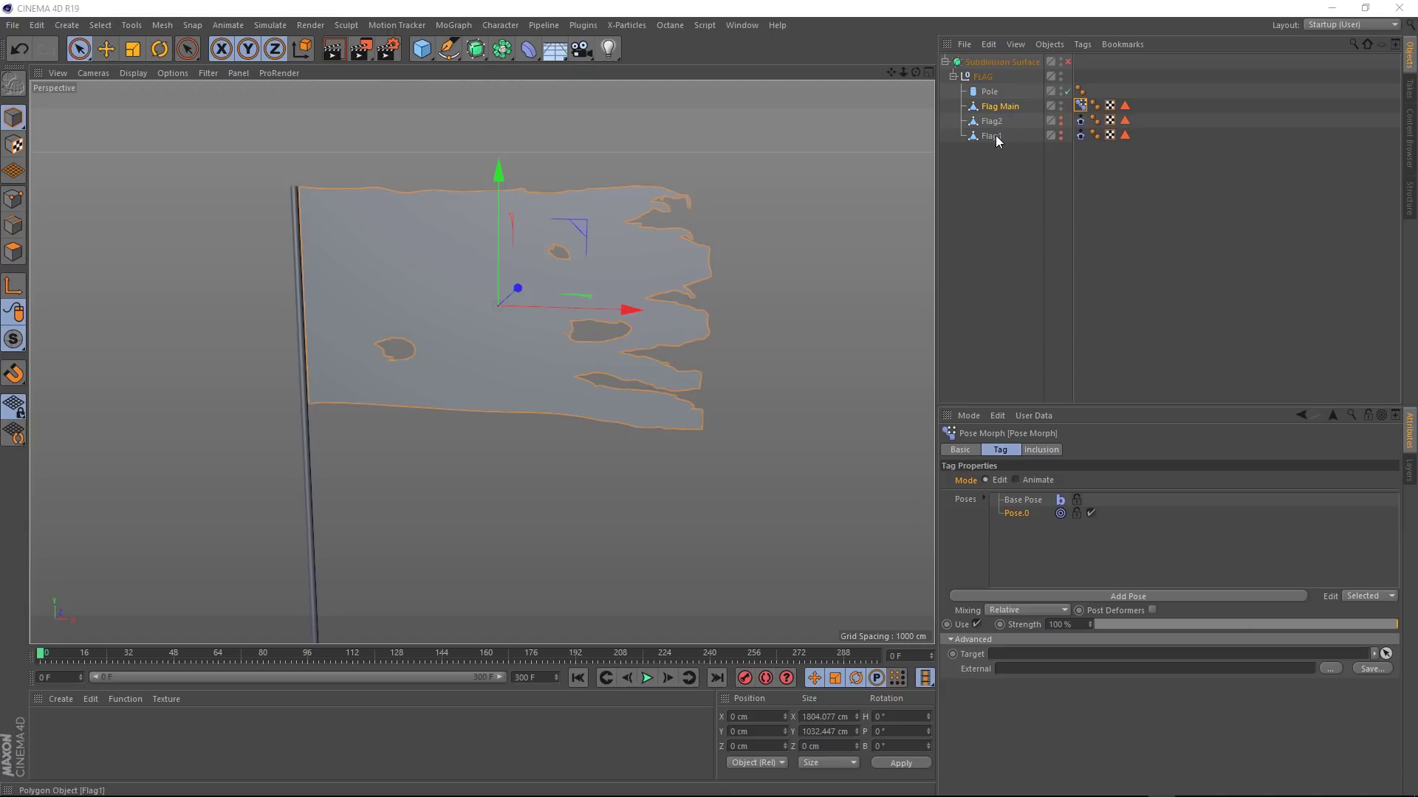
drag(993, 135, 1011, 533)
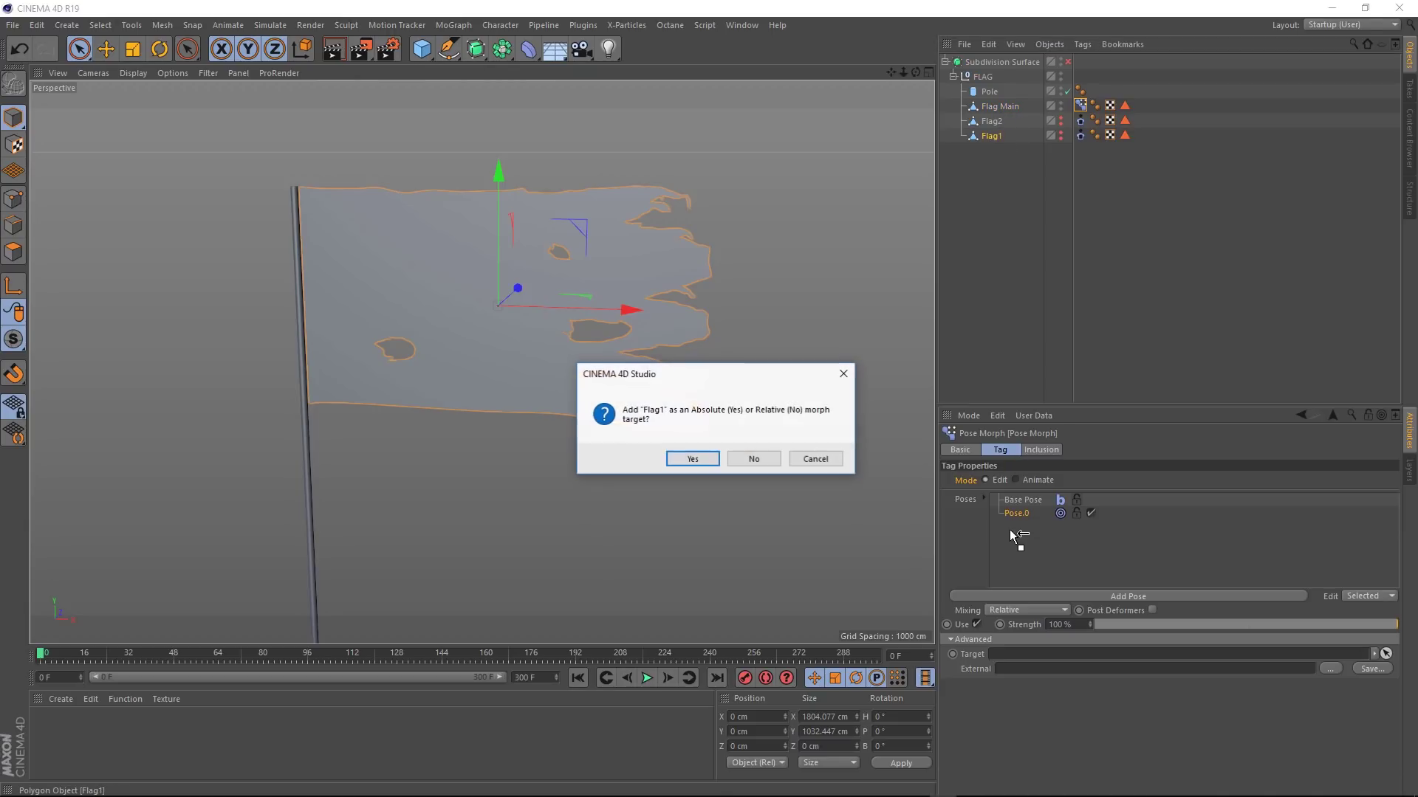
click(684, 460)
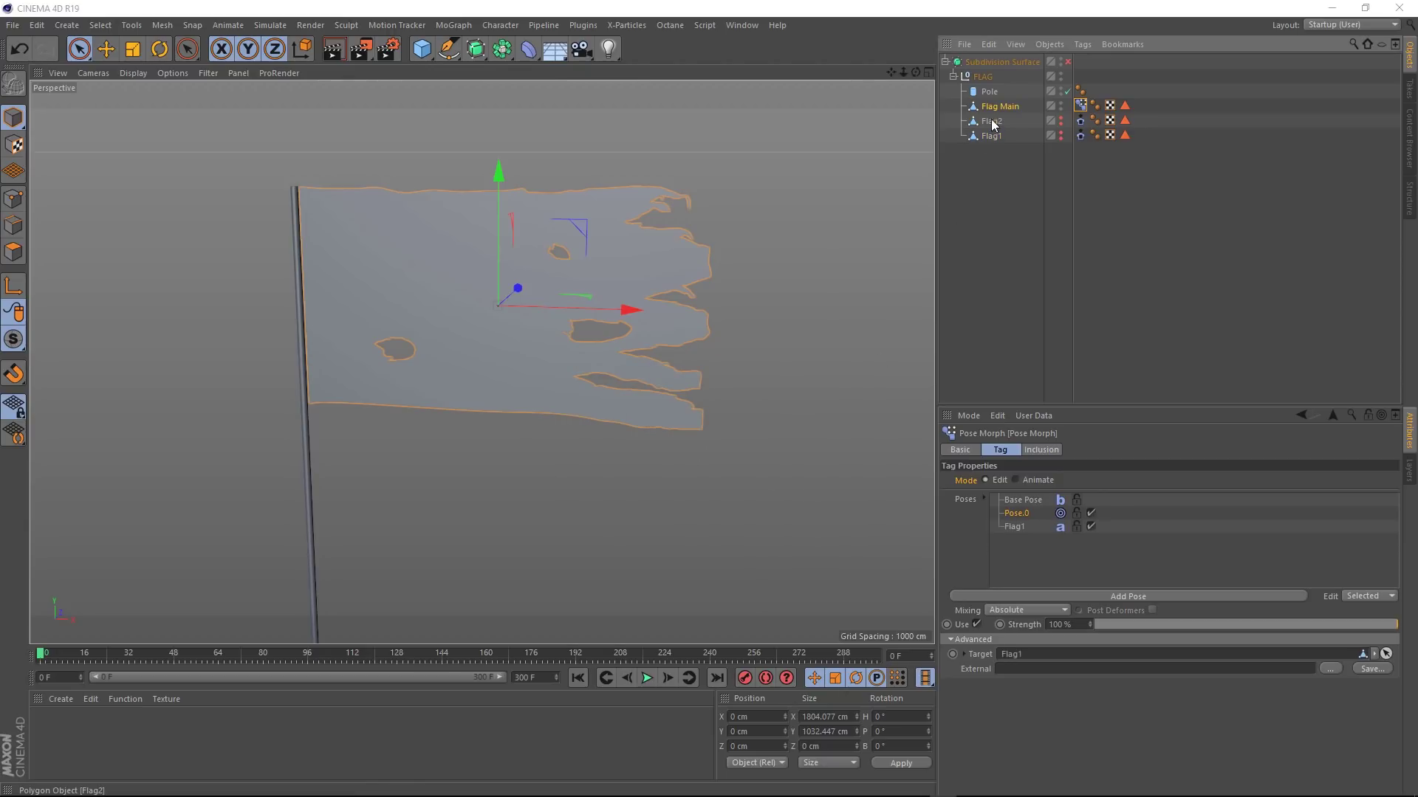
drag(991, 120, 1025, 555)
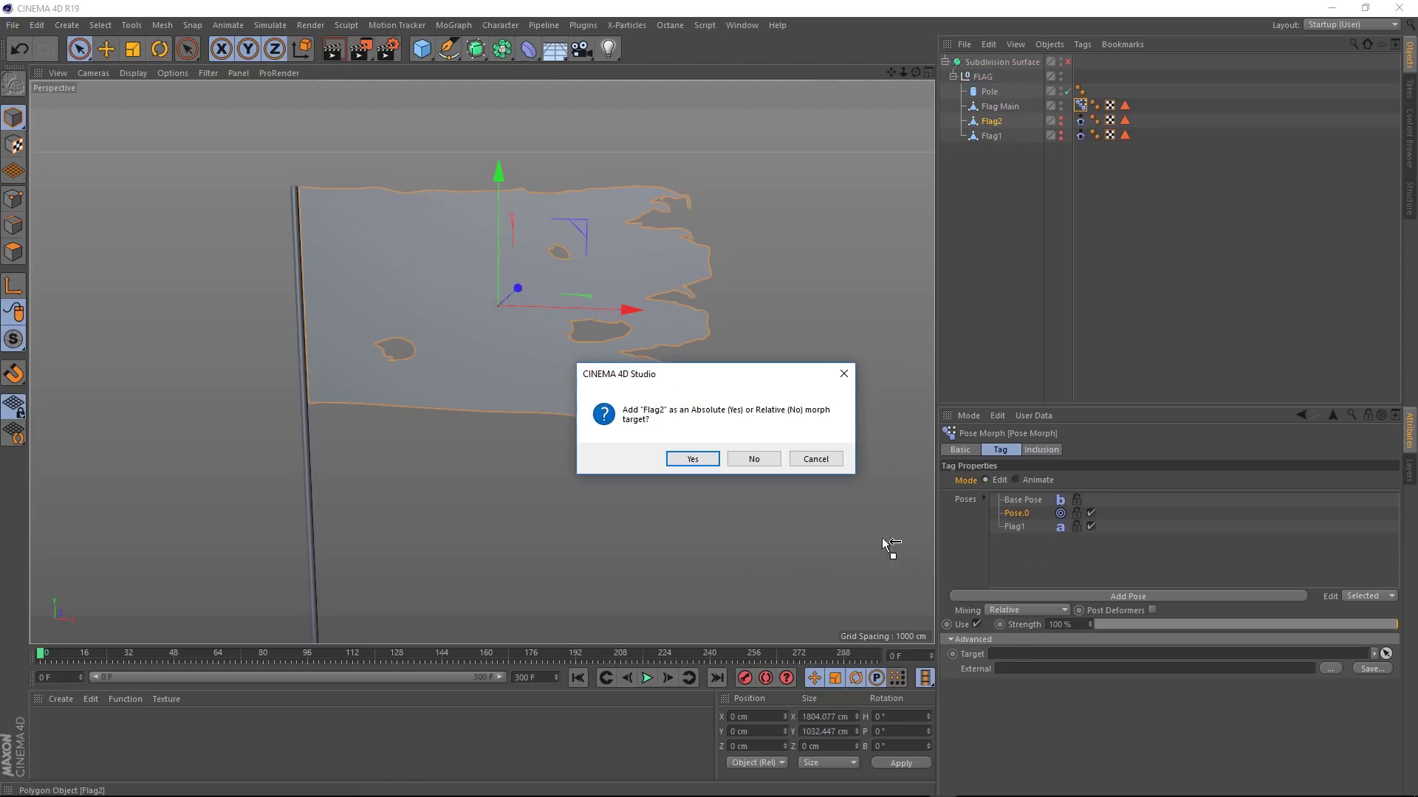
click(690, 461)
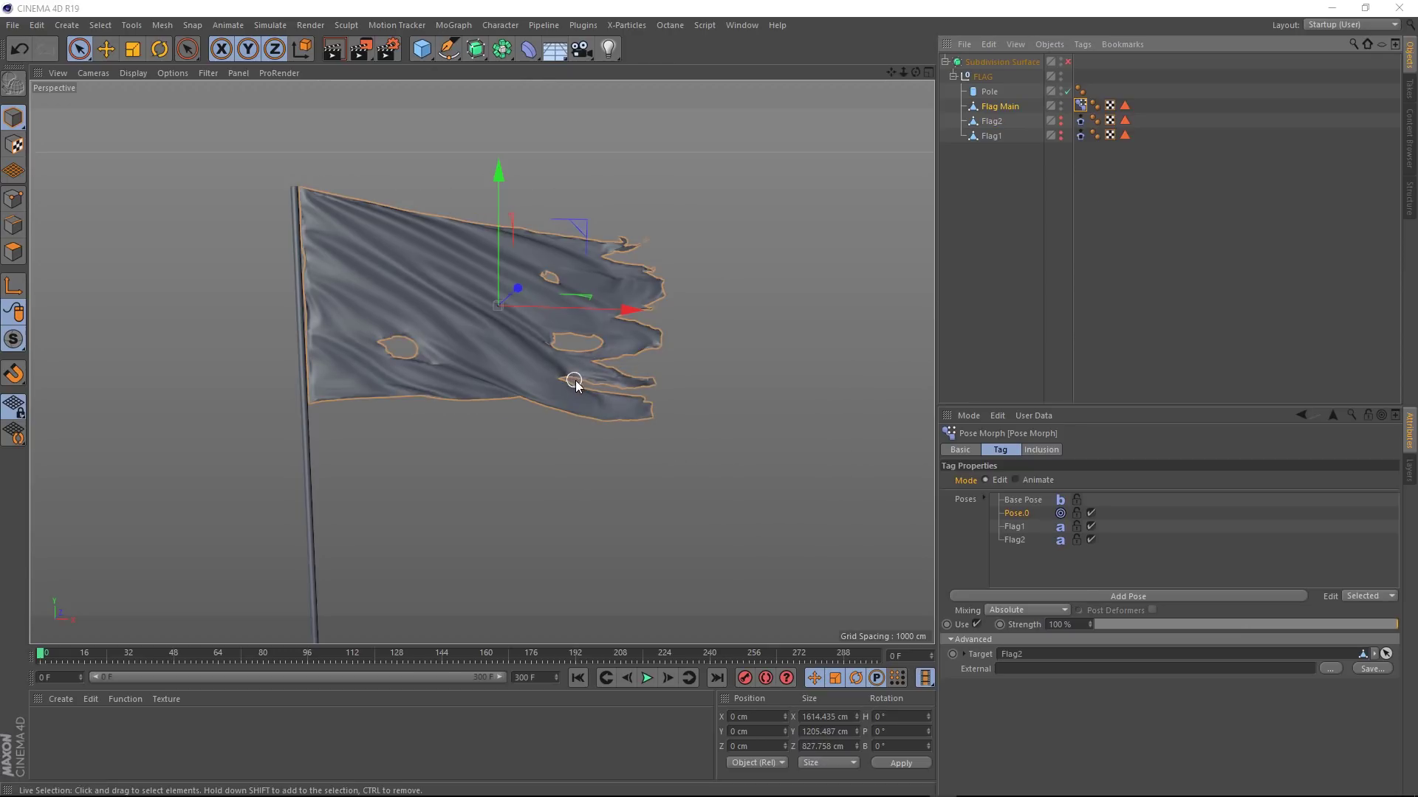
Switch the Pose Morph tag to Animate mode with Flag1 and Flag2 at 0 %, and check Flag Main in playback.
click(1016, 480)
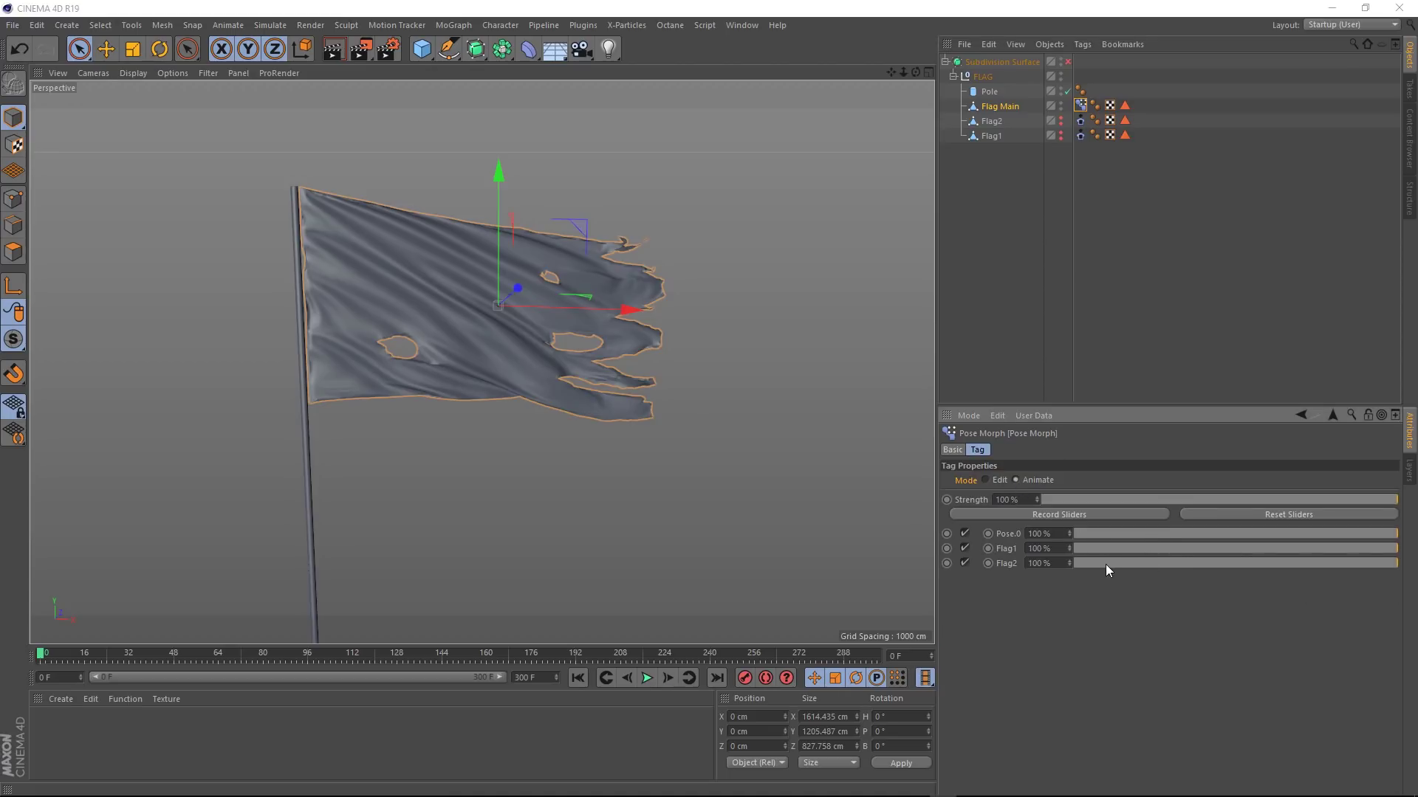
mouse_move(1282, 560)
mouse_down()
mouse_move(1041, 566)
mouse_move(1059, 548)
mouse_up()
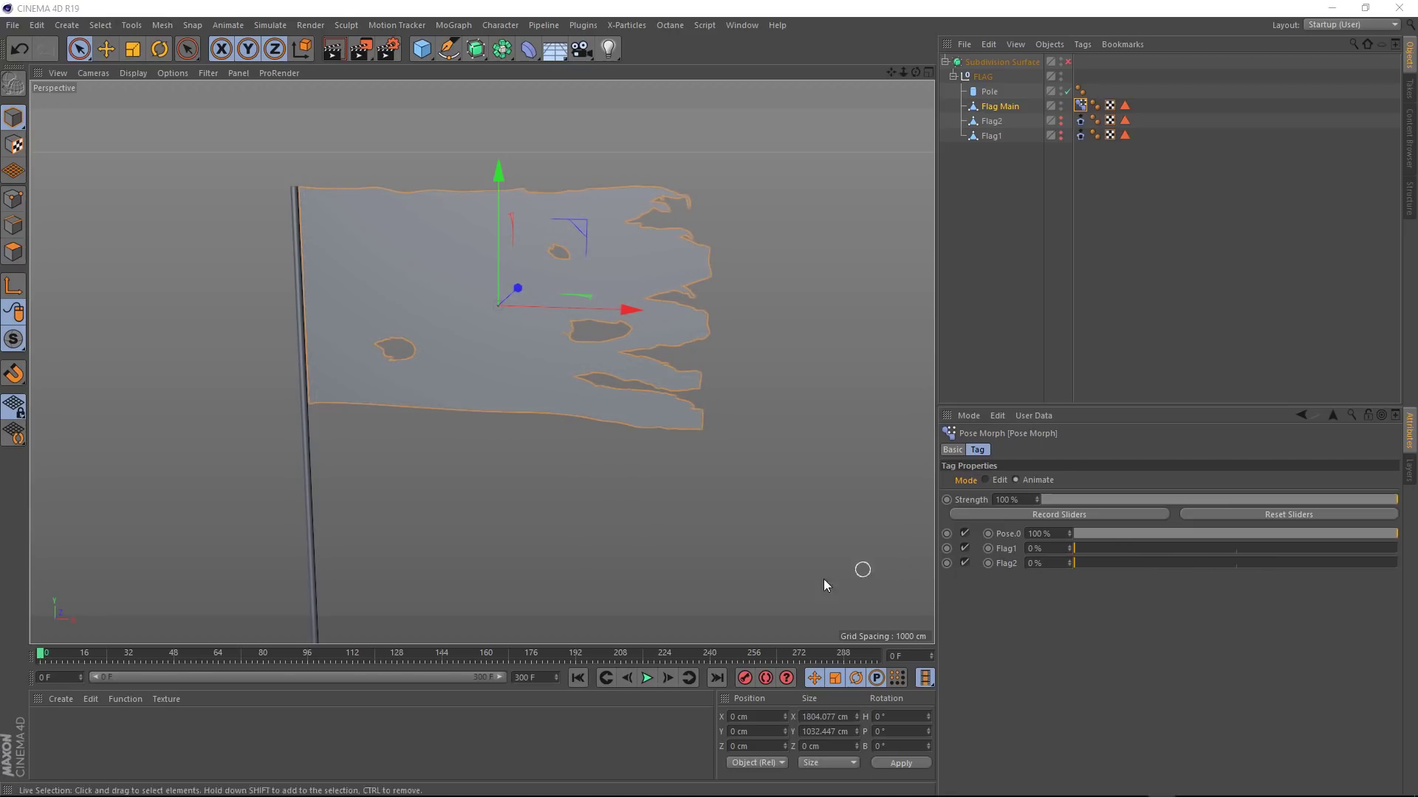
click(644, 679)
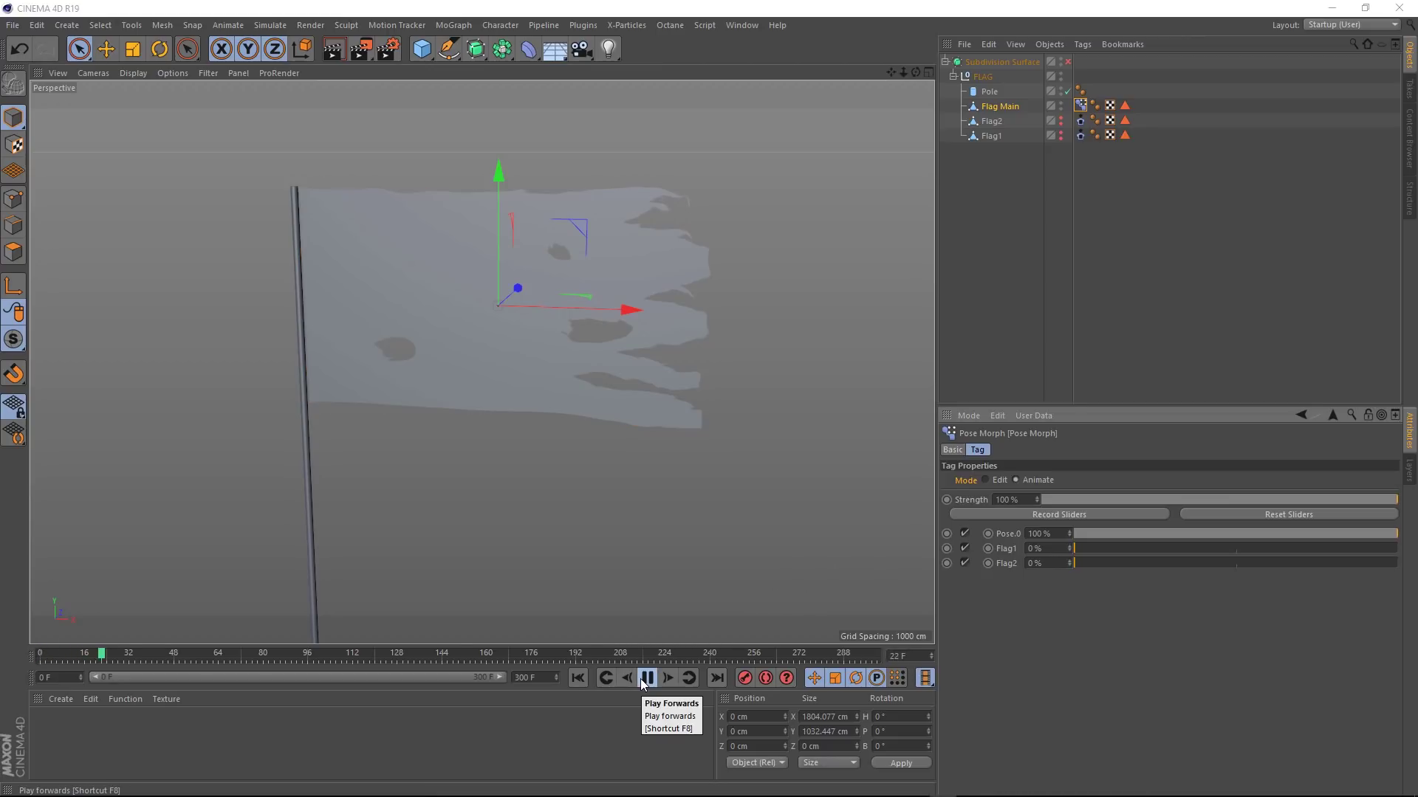
click(644, 679)
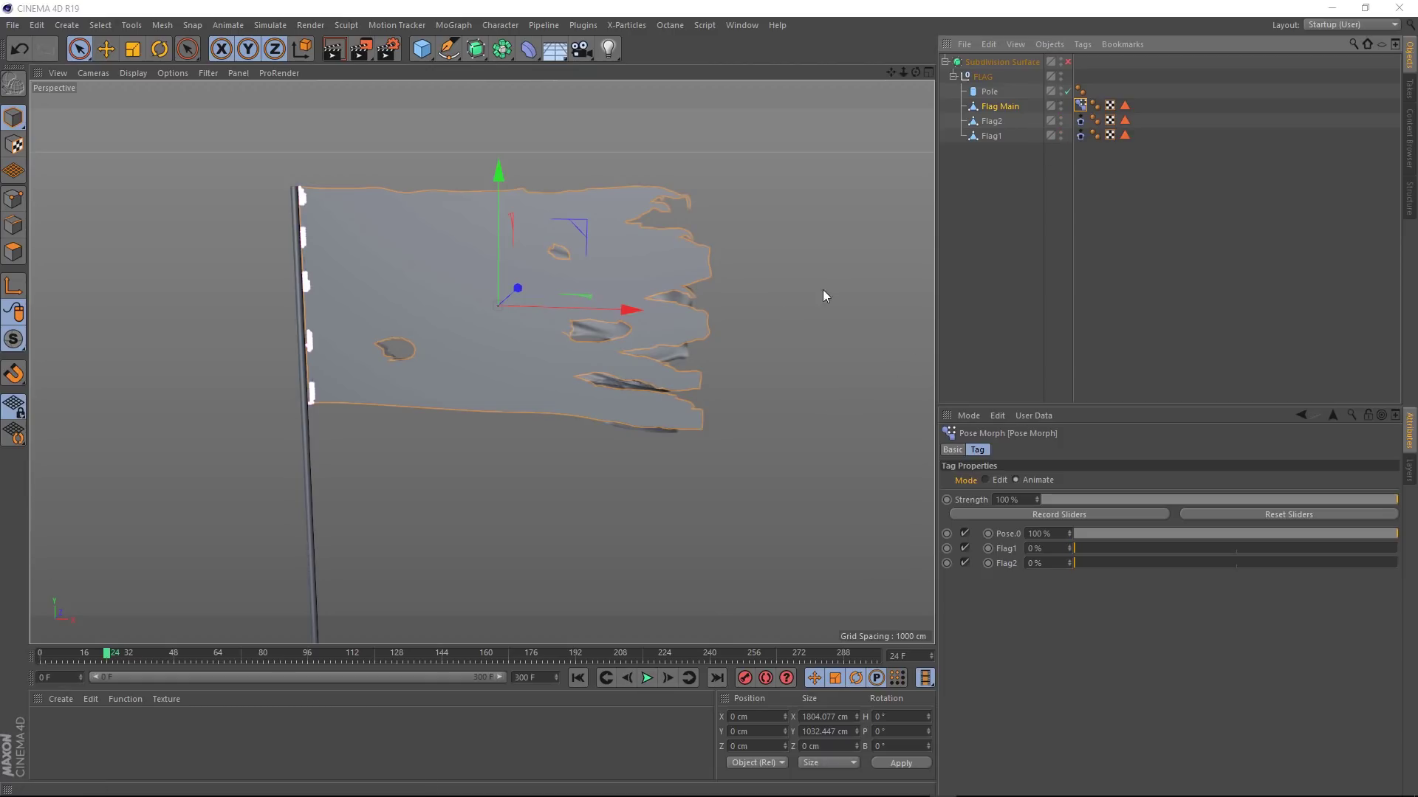
Viewing the flags from the side, raise the Flag1 and Flag2 pose strengths to 100 % to compare the morph with each source flag.
mouse_move(800, 303)
alt+mouse_down()
mouse_move(692, 344)
mouse_move(546, 336)
alt+mouse_up()
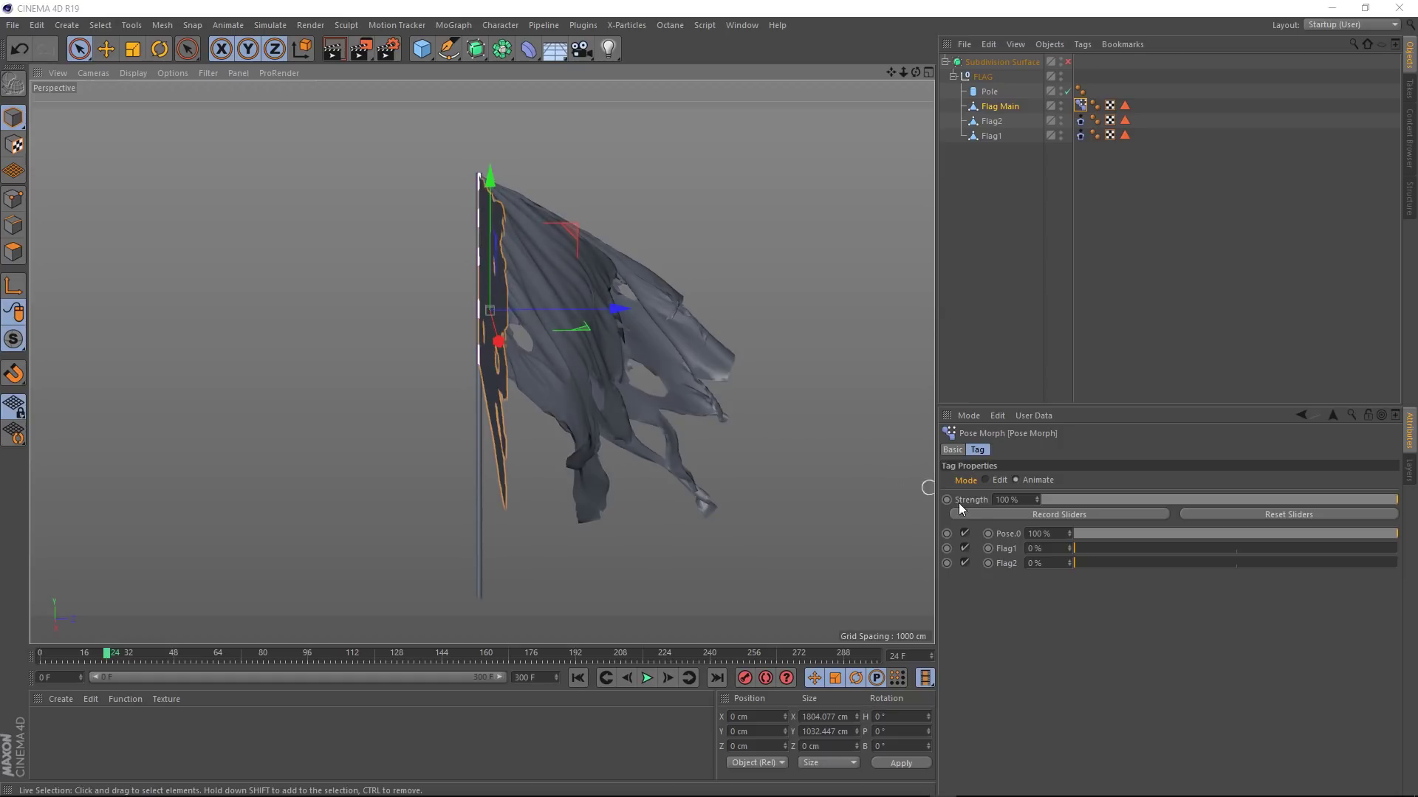
drag(1094, 548, 1399, 521)
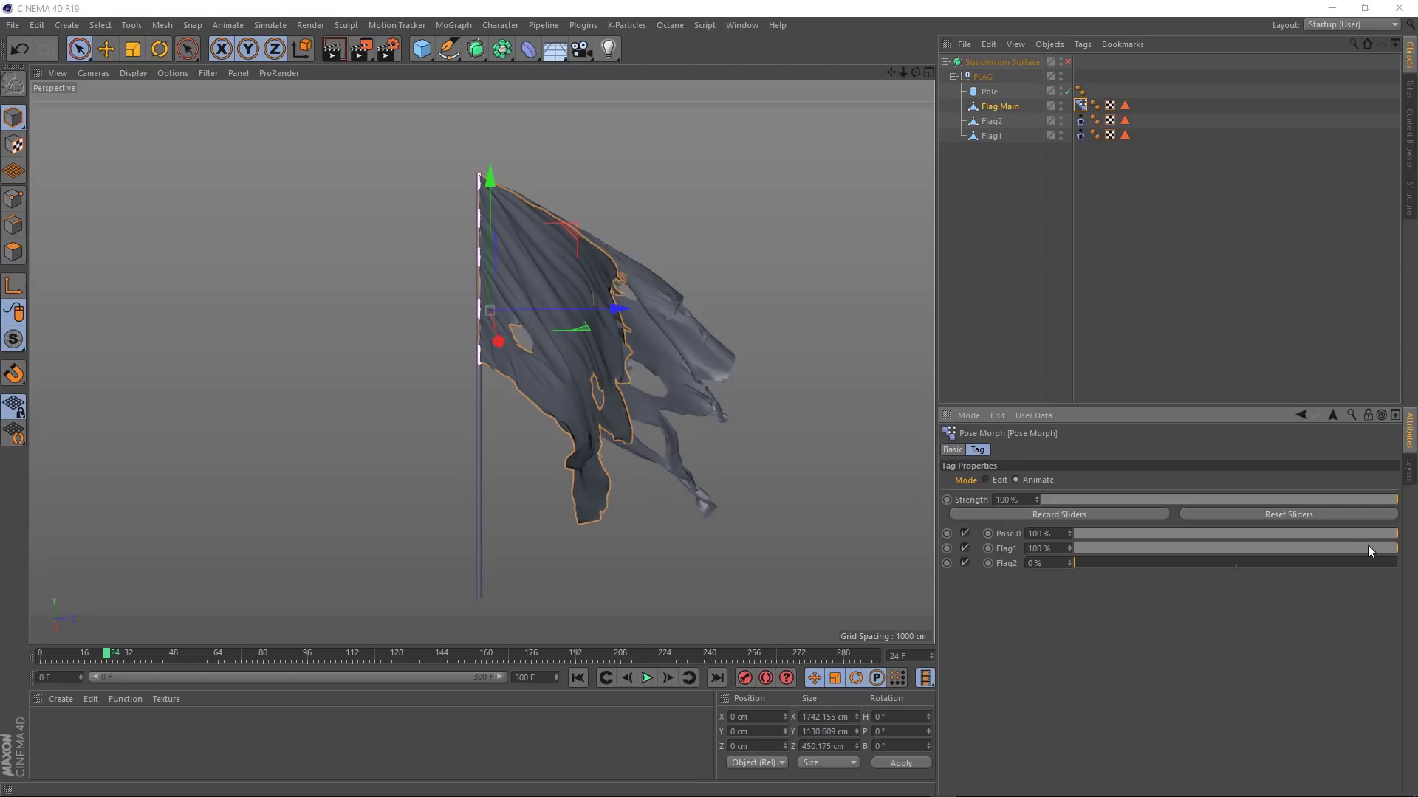
drag(1091, 562, 1400, 536)
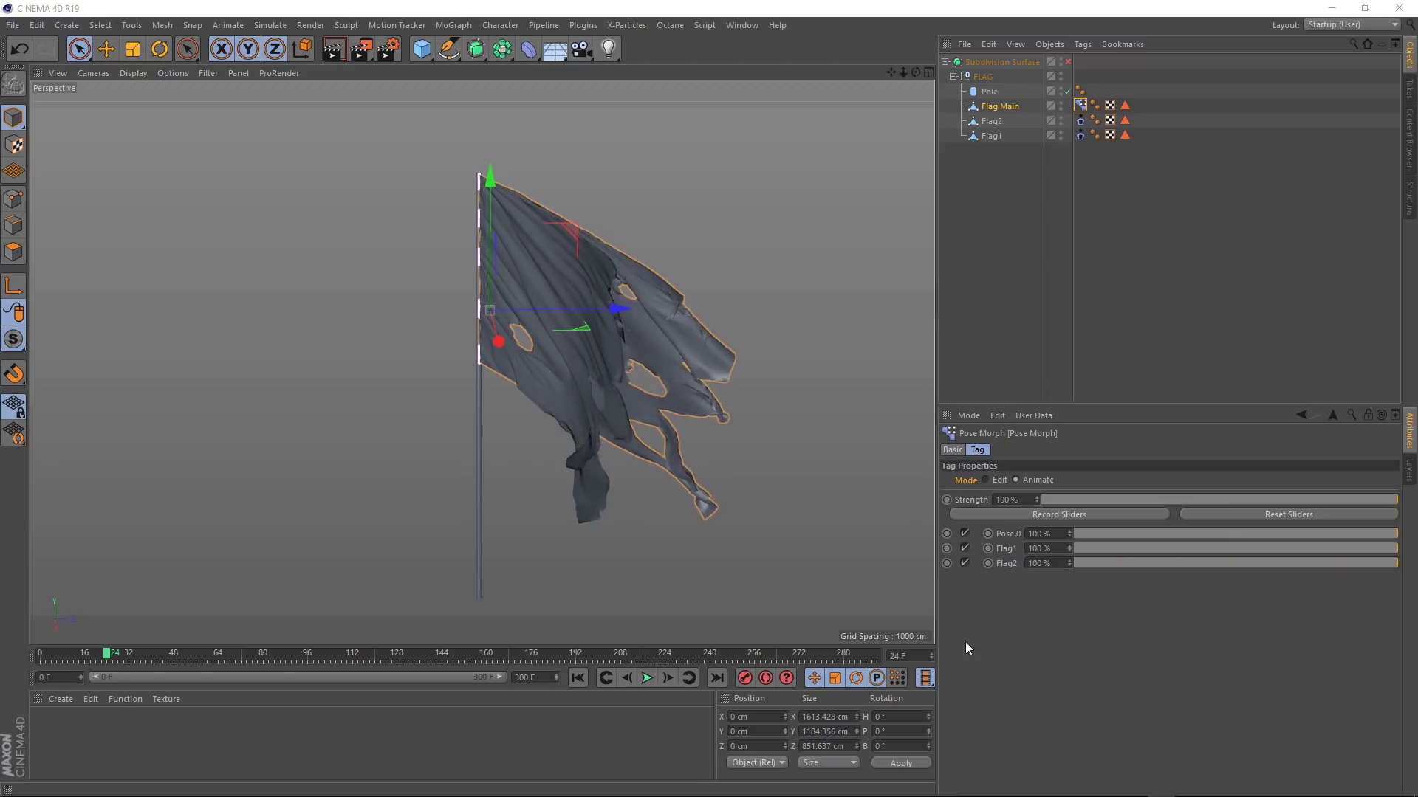
At frame 0, set Pose.0 and Flag1 to 0 %, keyframe Flag2 at 100 %, and hide the Flag1 and Flag2 objects.
click(577, 678)
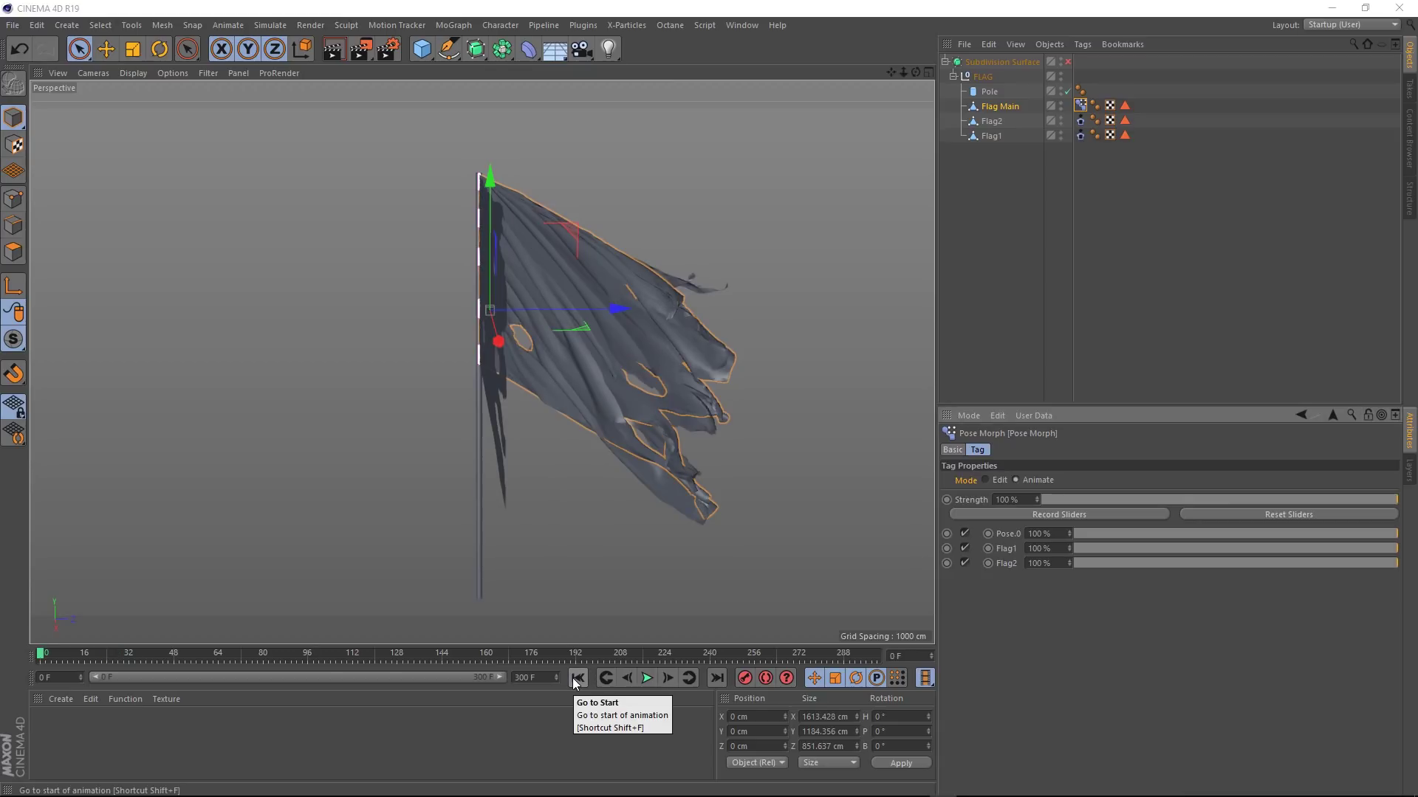
drag(1092, 533, 1060, 552)
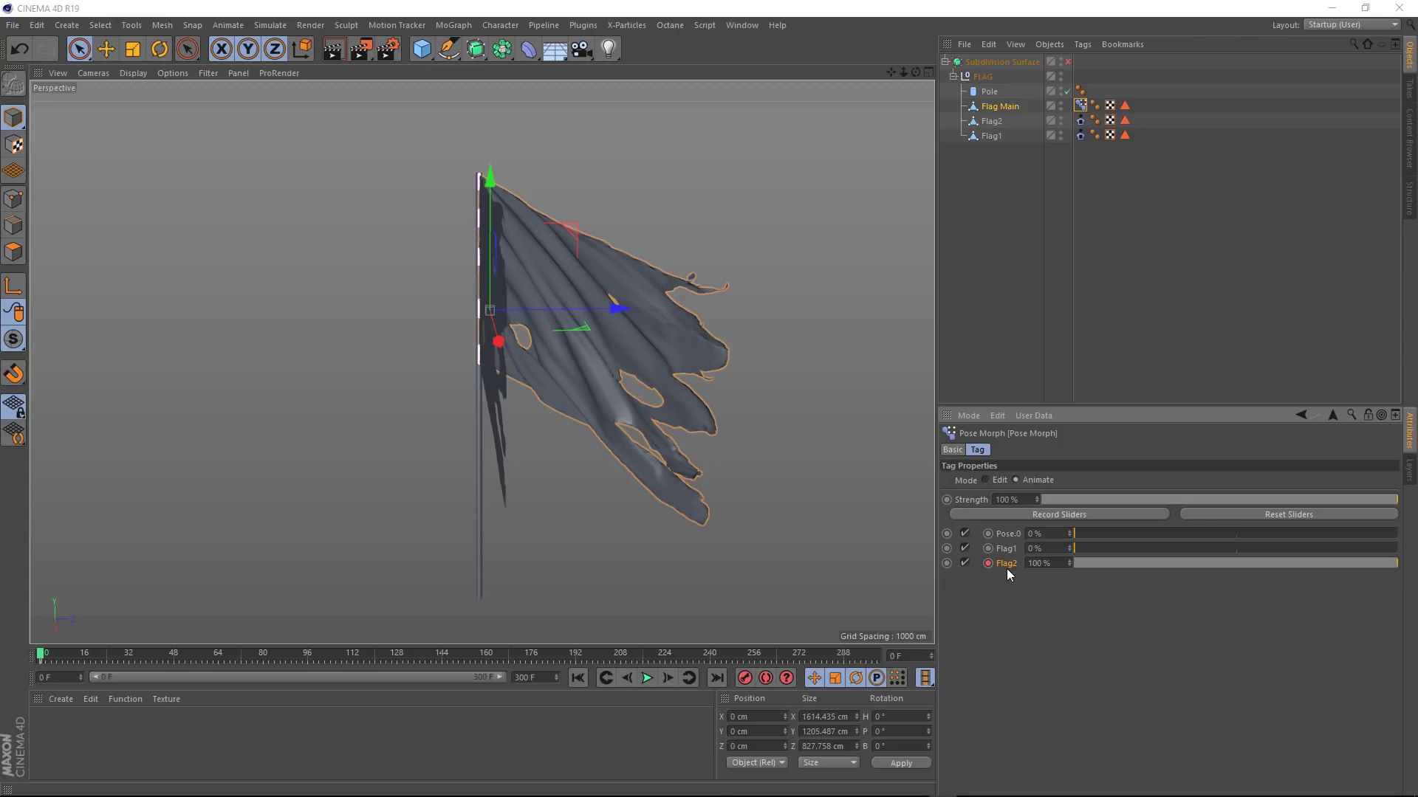
ctrl+click(1060, 120)
ctrl+click(1060, 135)
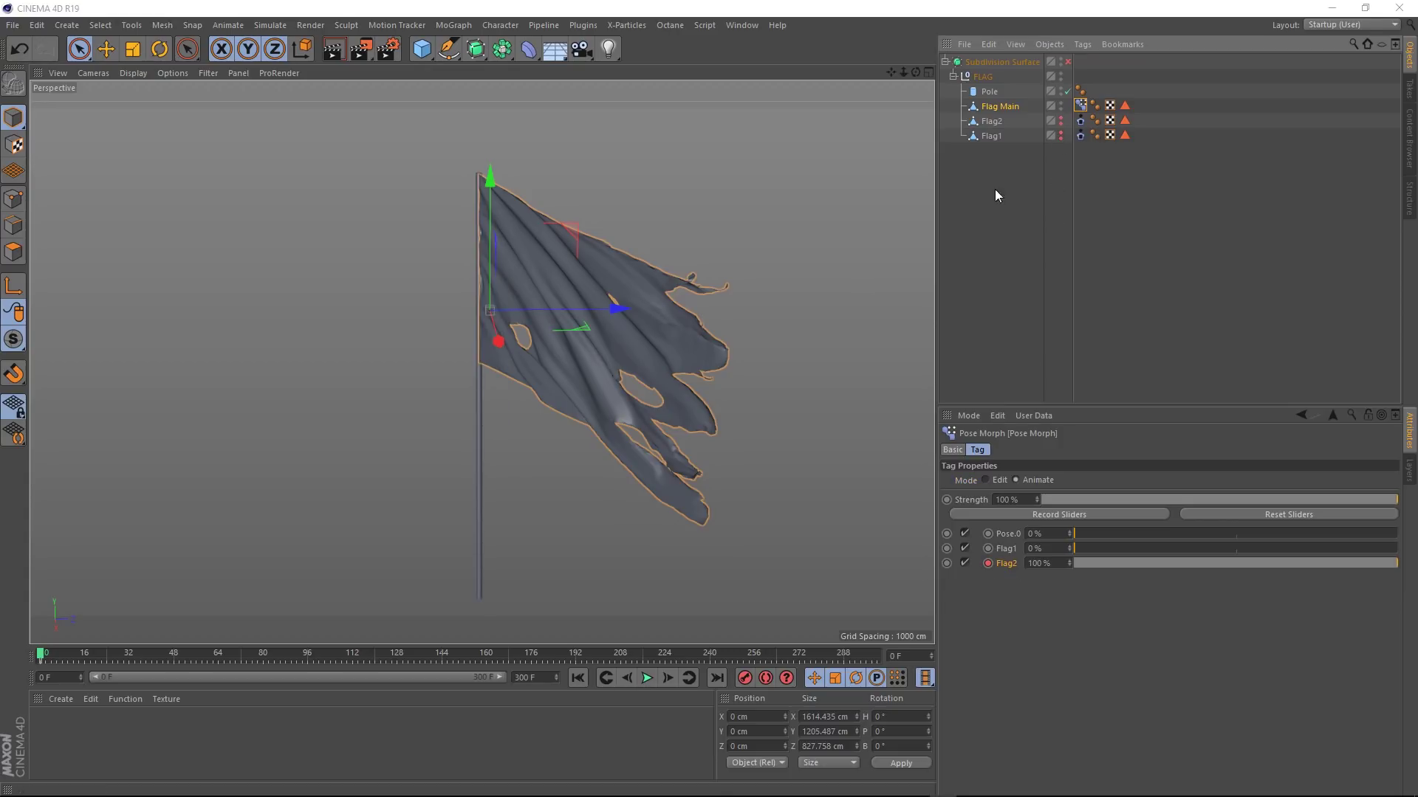
Keyframe Flag1 at 0 % on frame 0, and on frame 100 keyframe Flag1 at 100 % and Flag2 at 0 %.
alt+drag(597, 419, 674, 435)
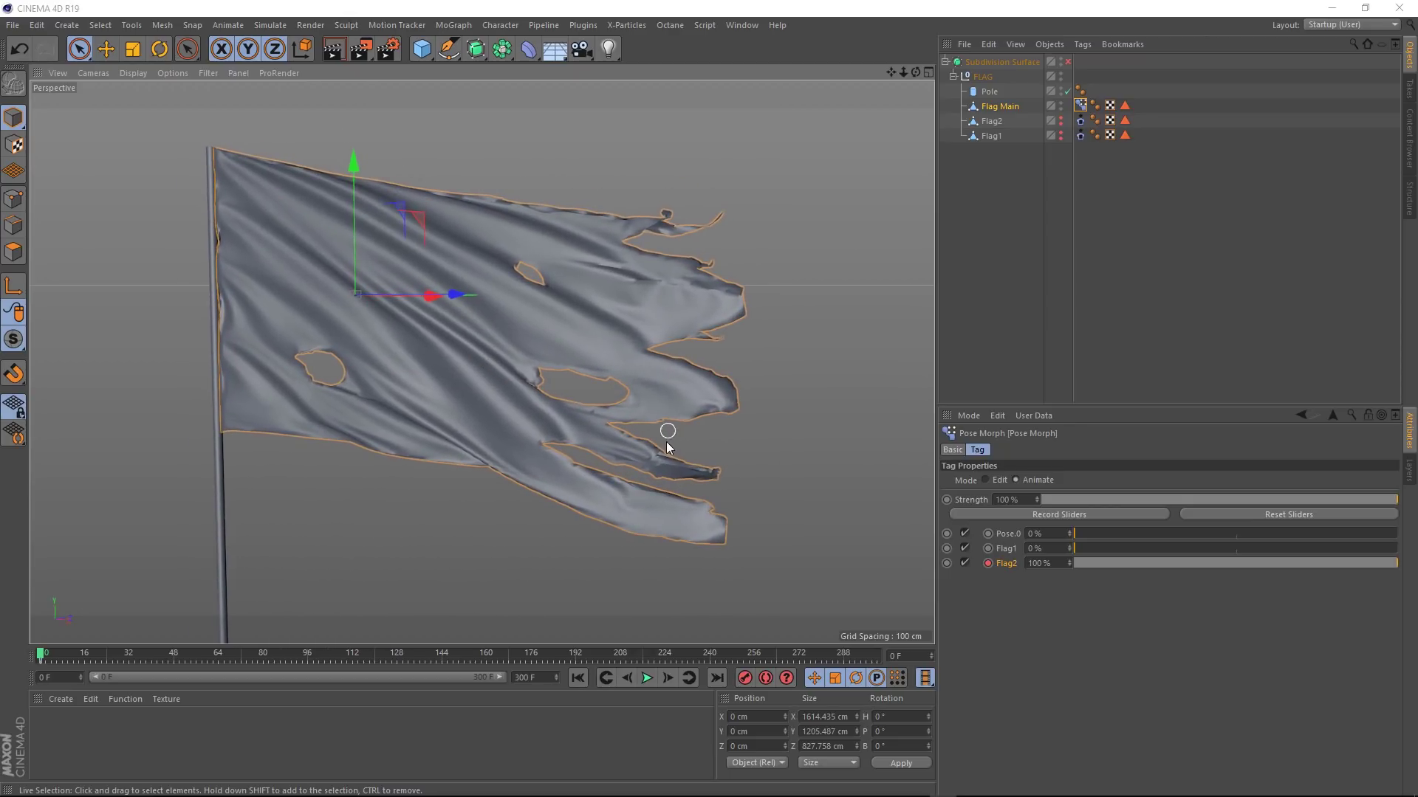
alt+right_drag(667, 436, 727, 440)
alt+drag(726, 440, 727, 476)
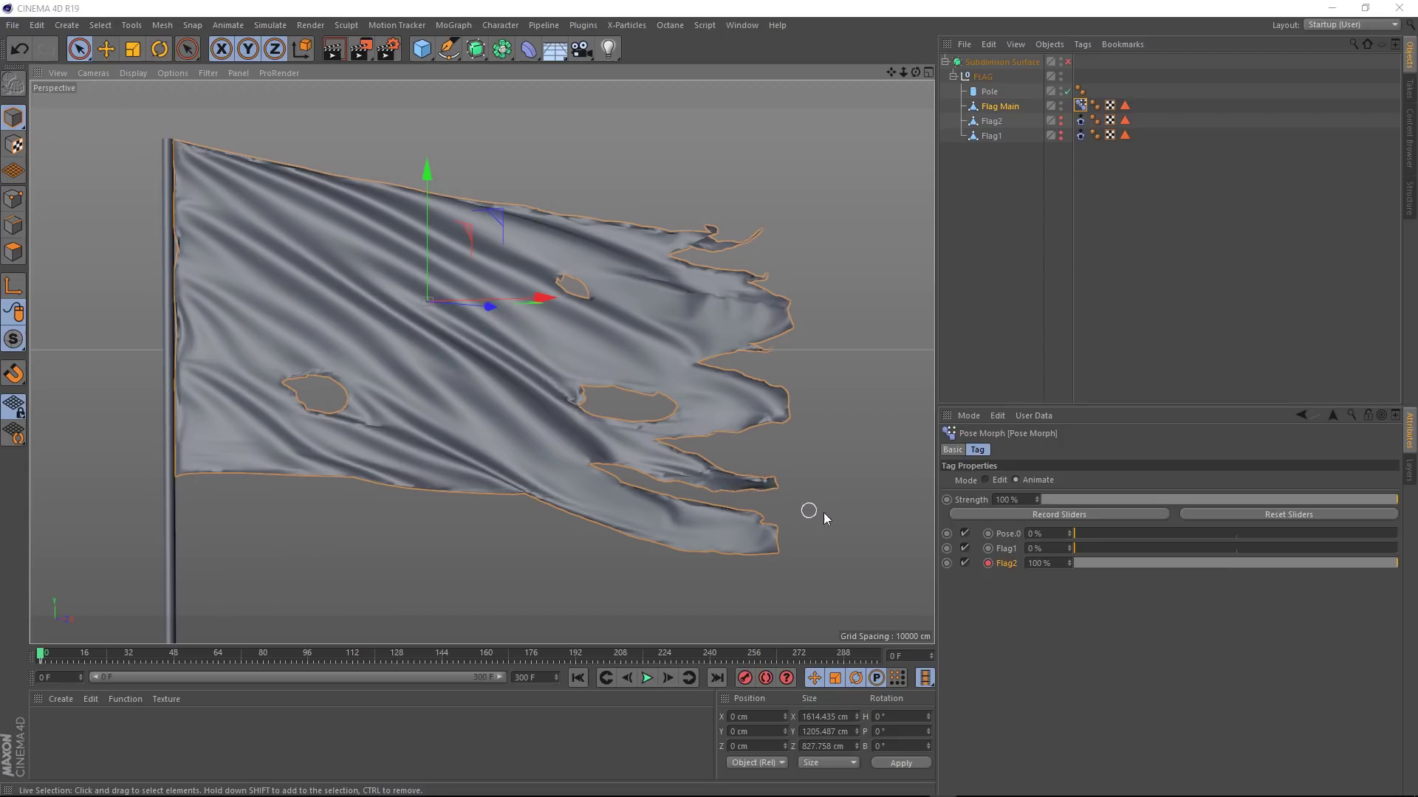
click(987, 549)
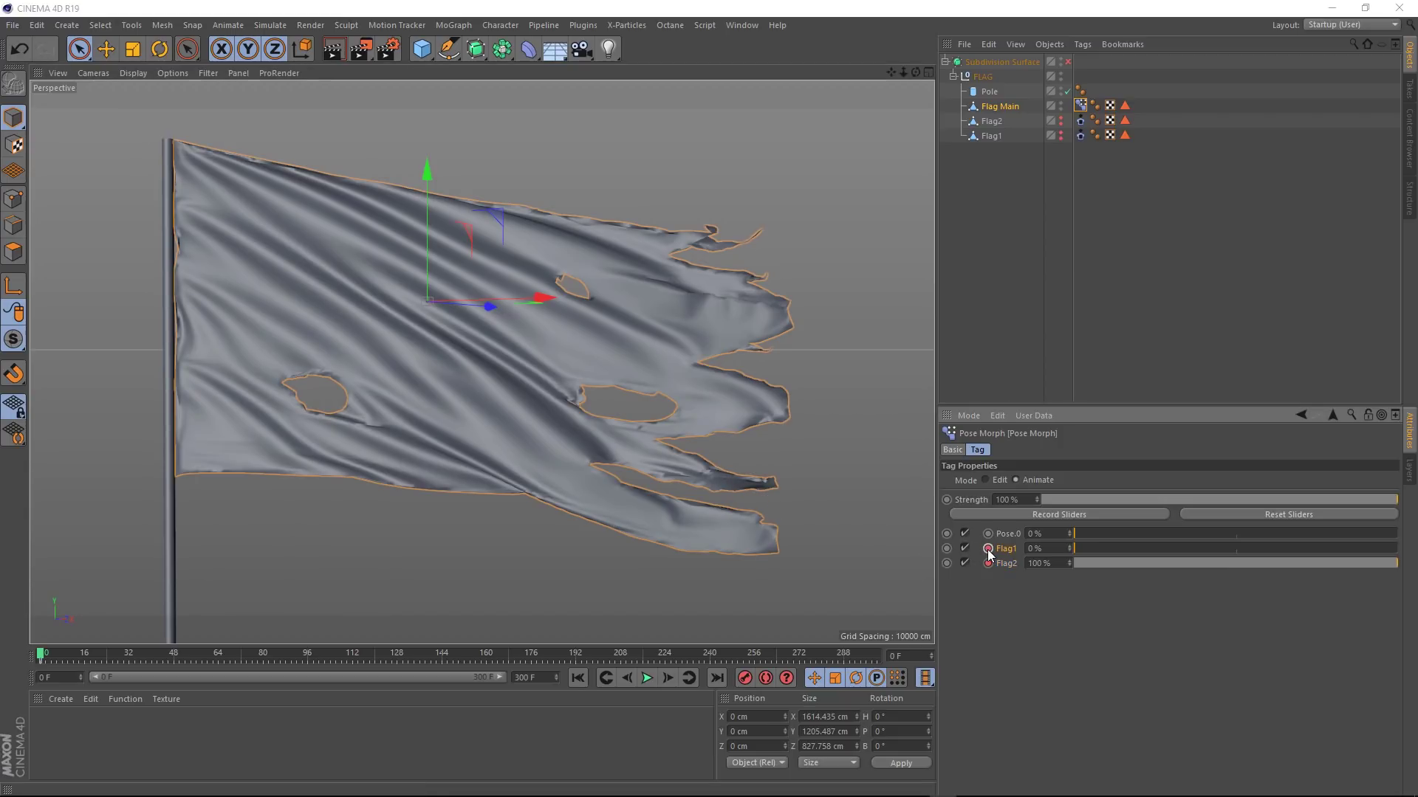
click(342, 656)
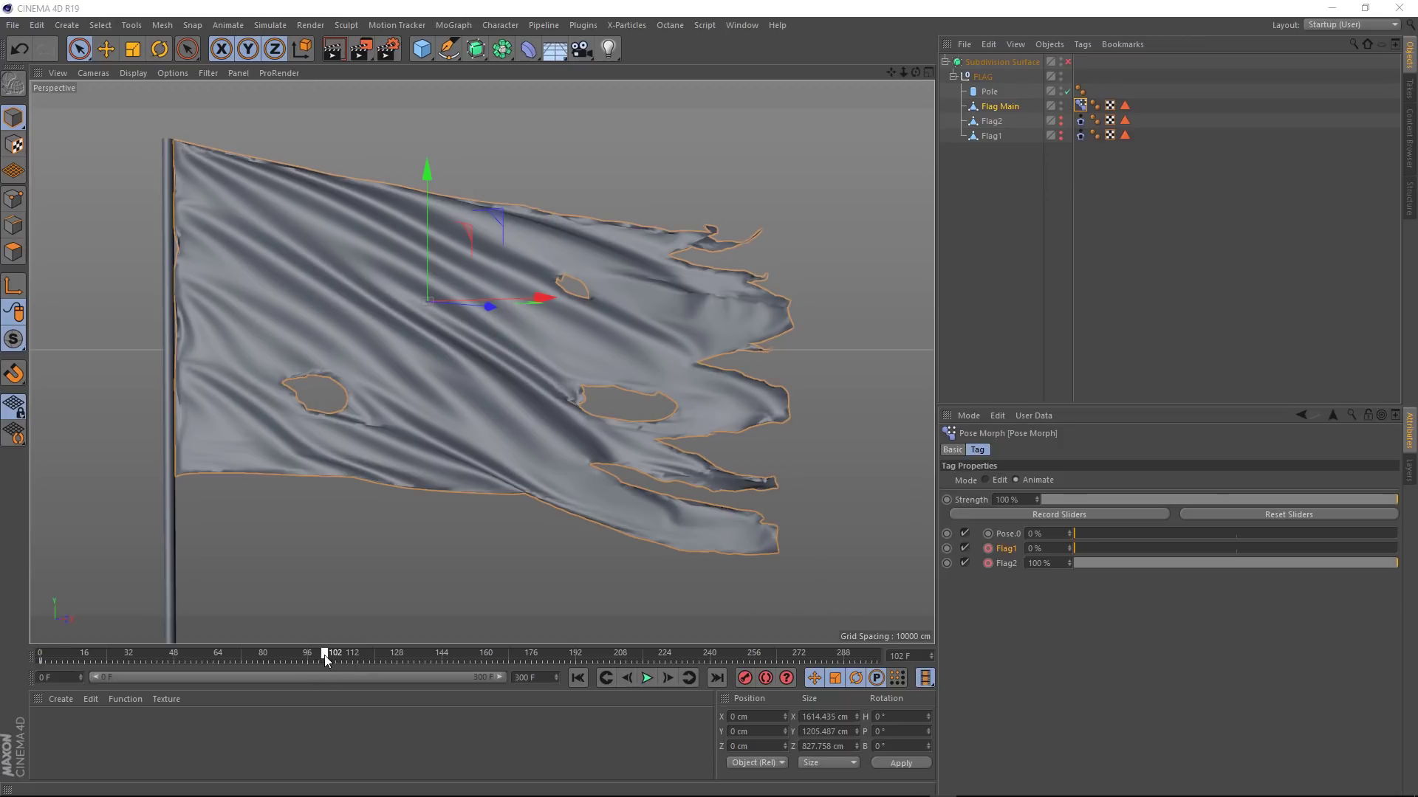
drag(320, 655, 320, 657)
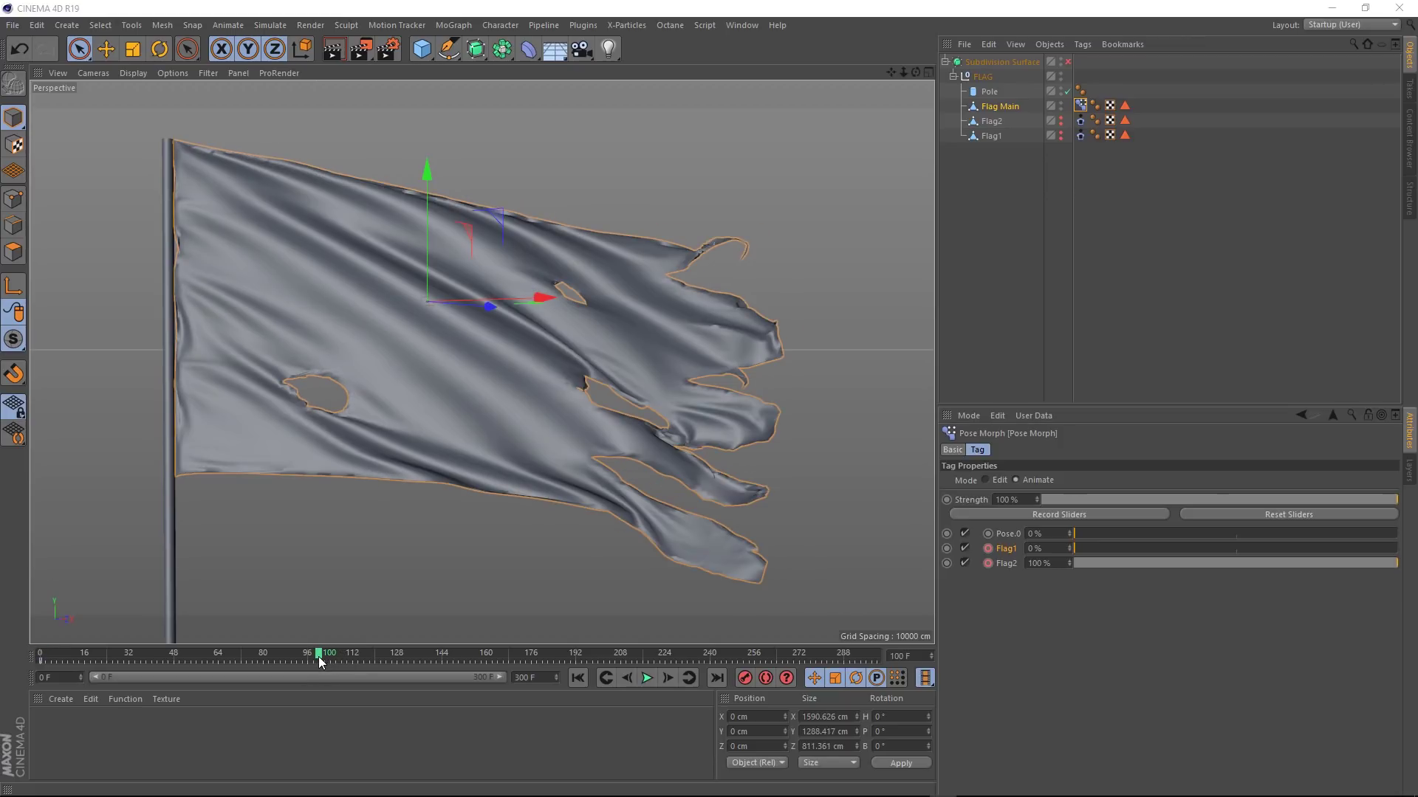
drag(1093, 547, 1060, 580)
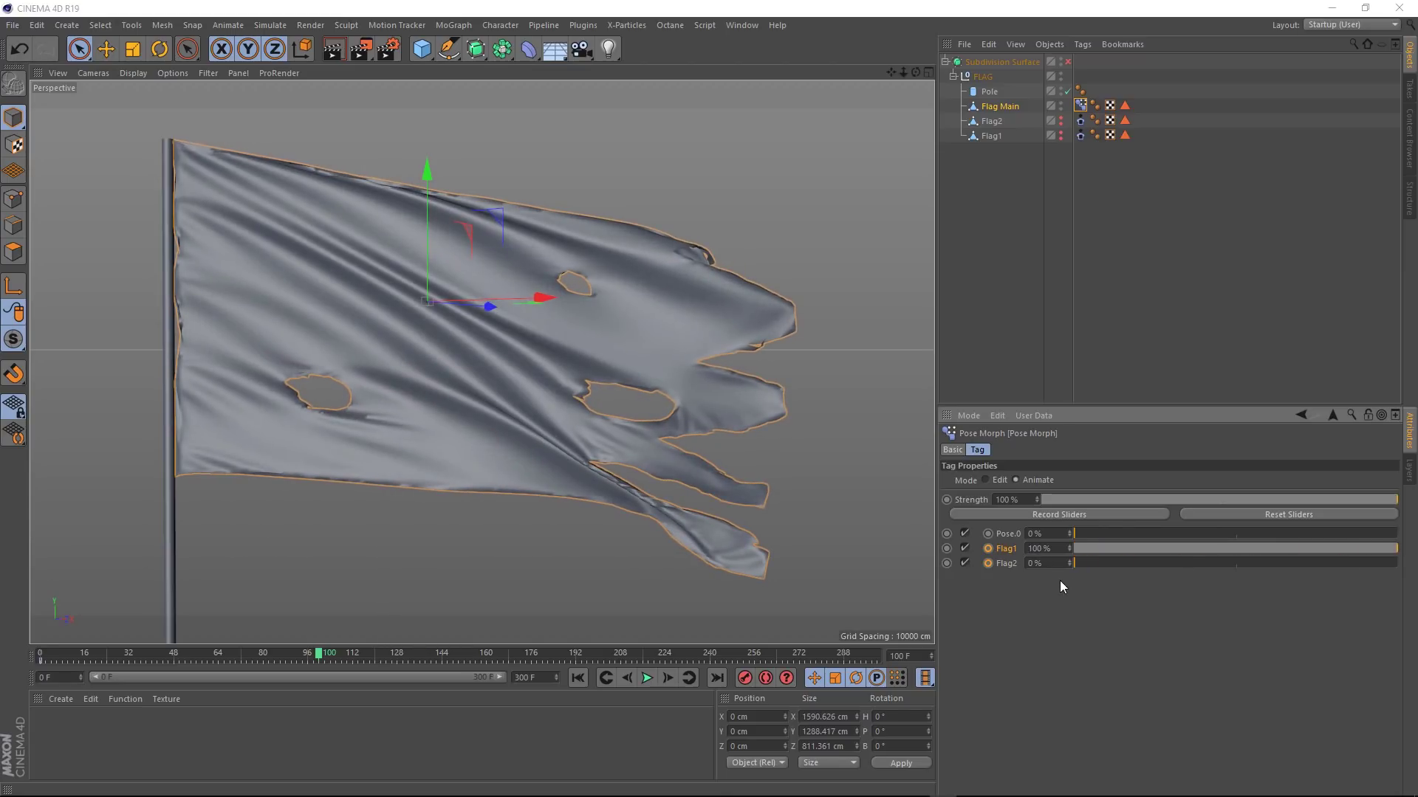
click(988, 547)
Play the animation from the start to check the blend between the poses, and return to frame 0.
click(580, 677)
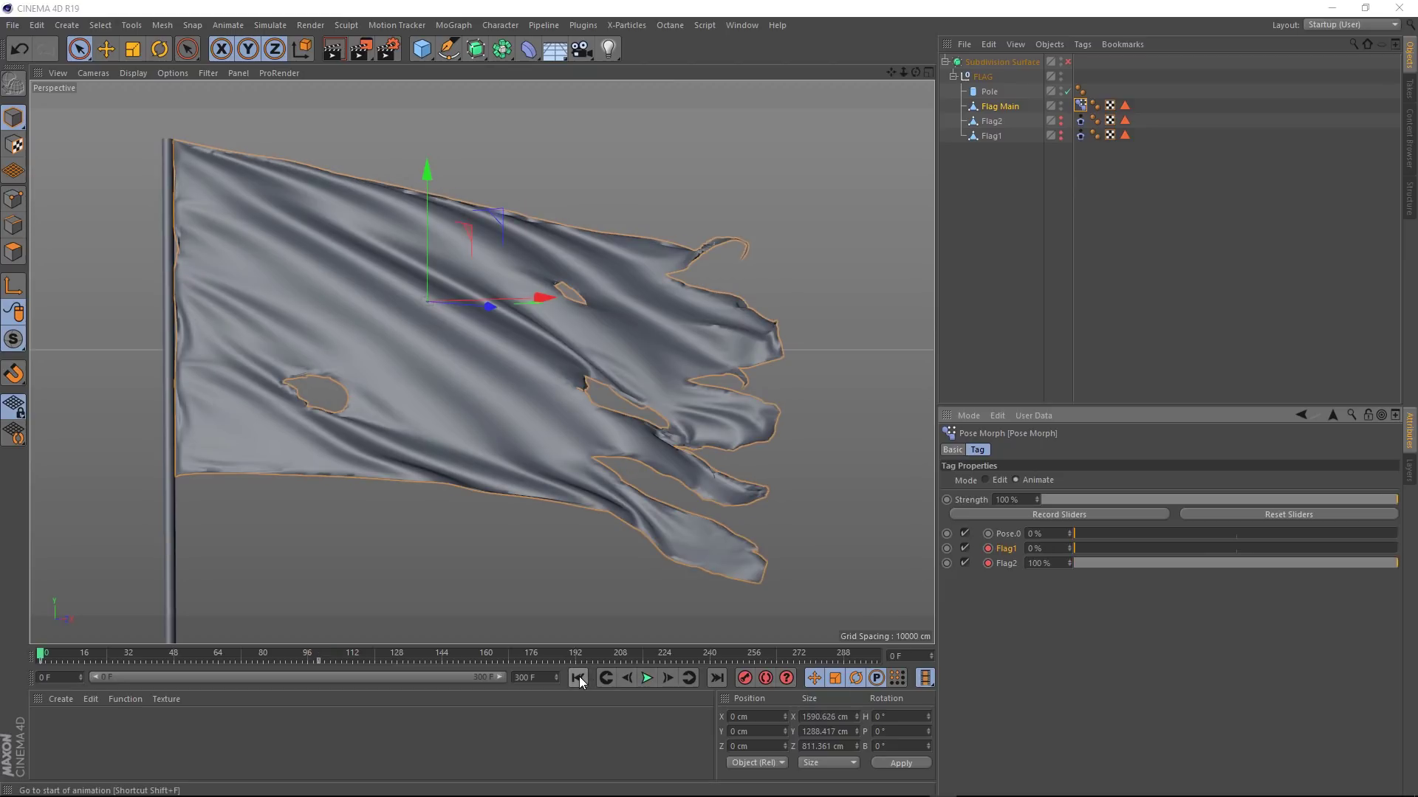
click(647, 677)
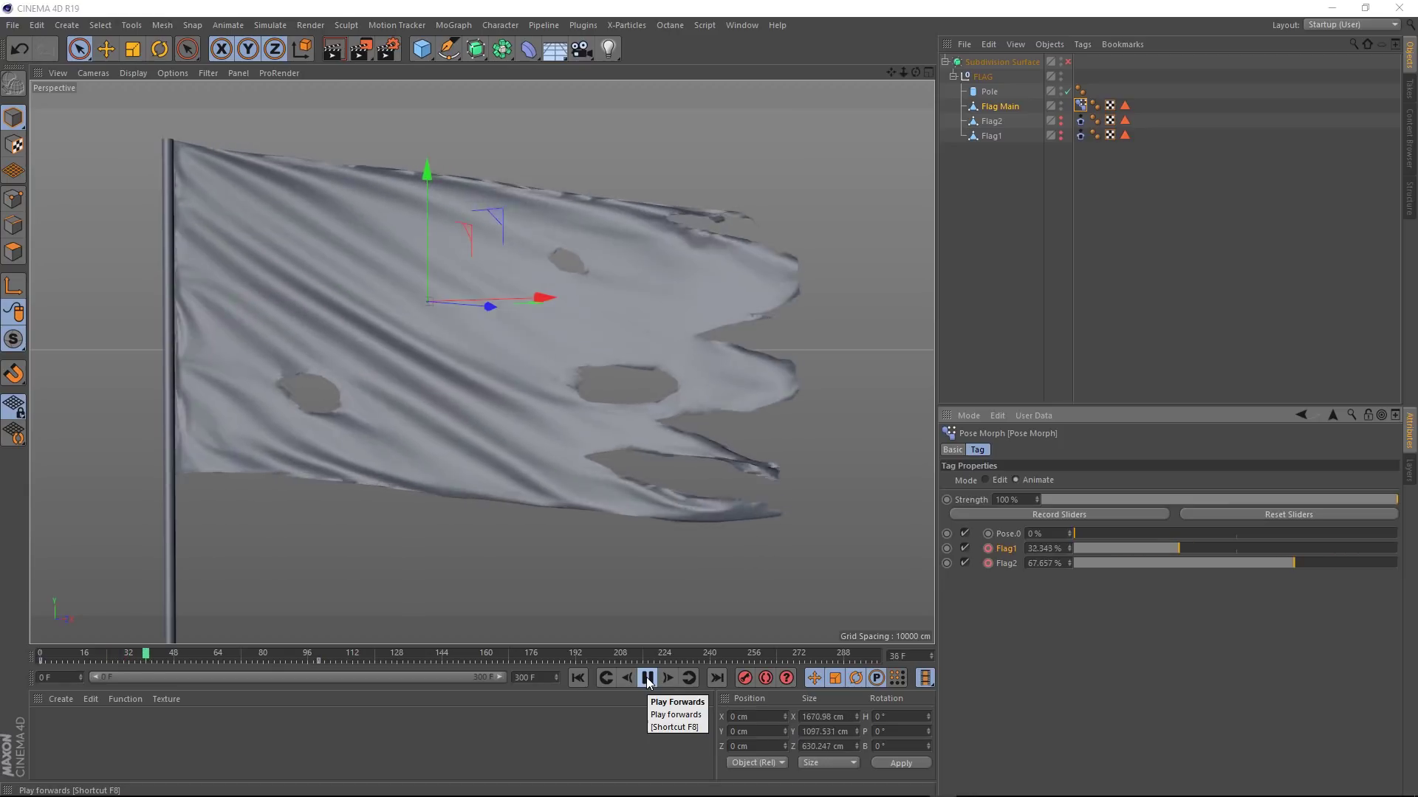
click(647, 679)
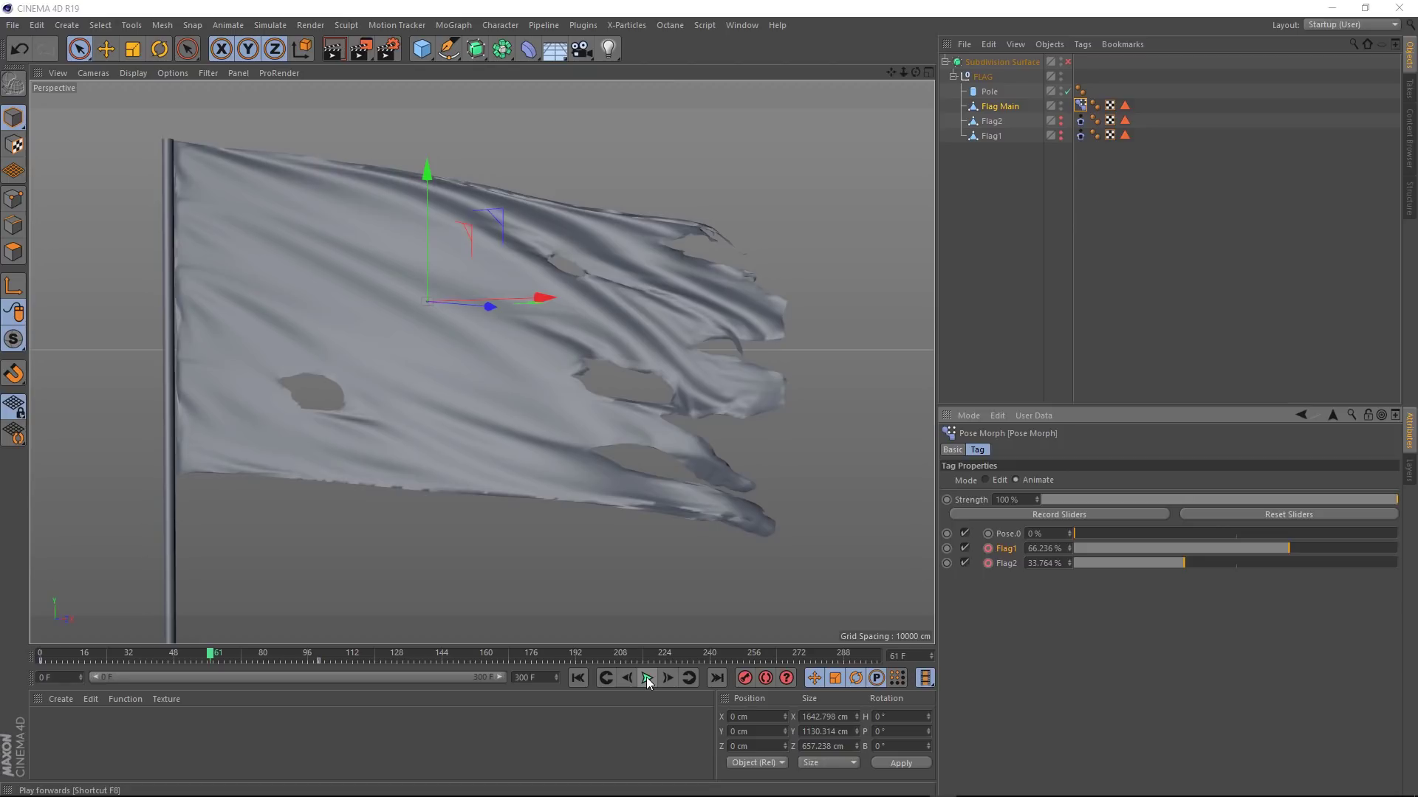
click(577, 677)
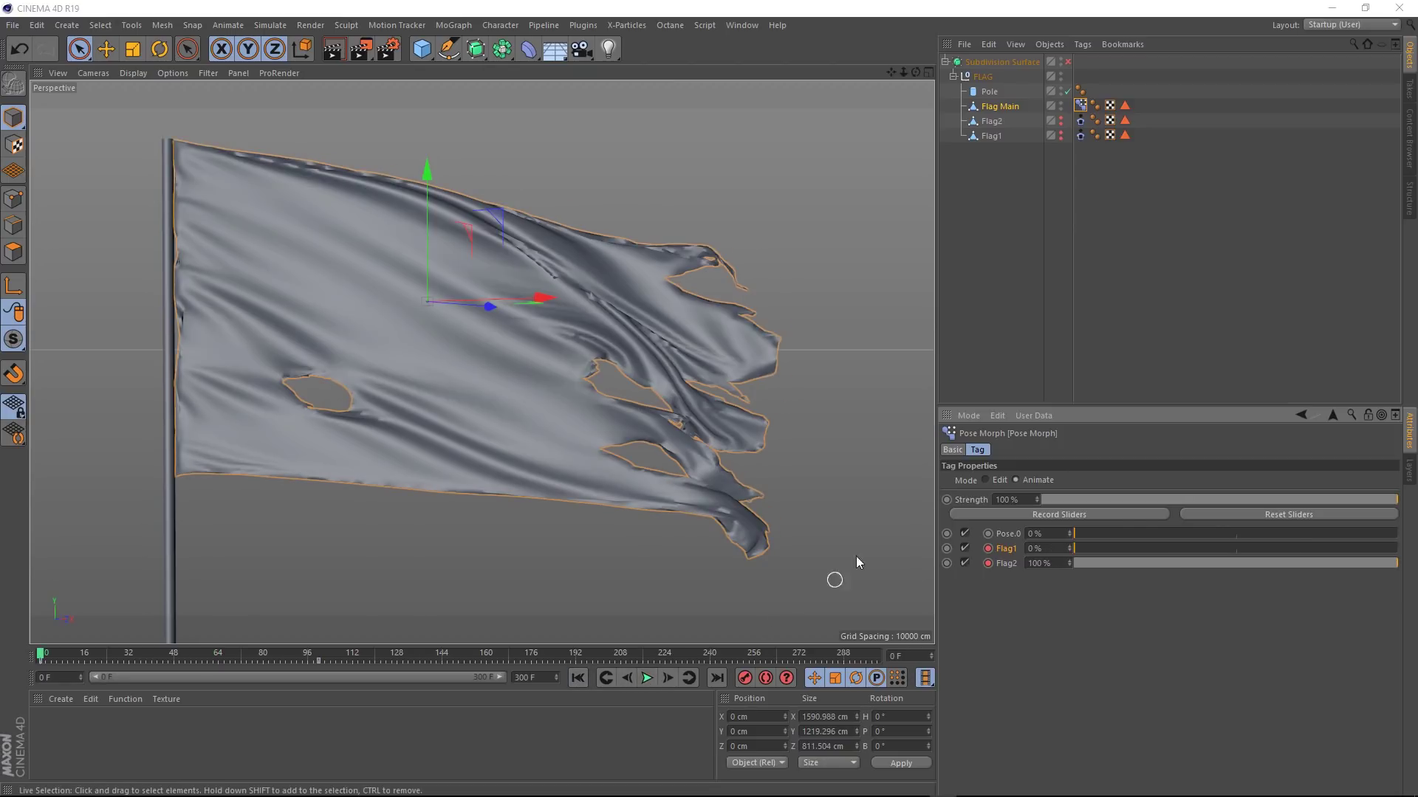
Set the Pose Morph tag's Priority and Base Priority to Initial.
click(954, 450)
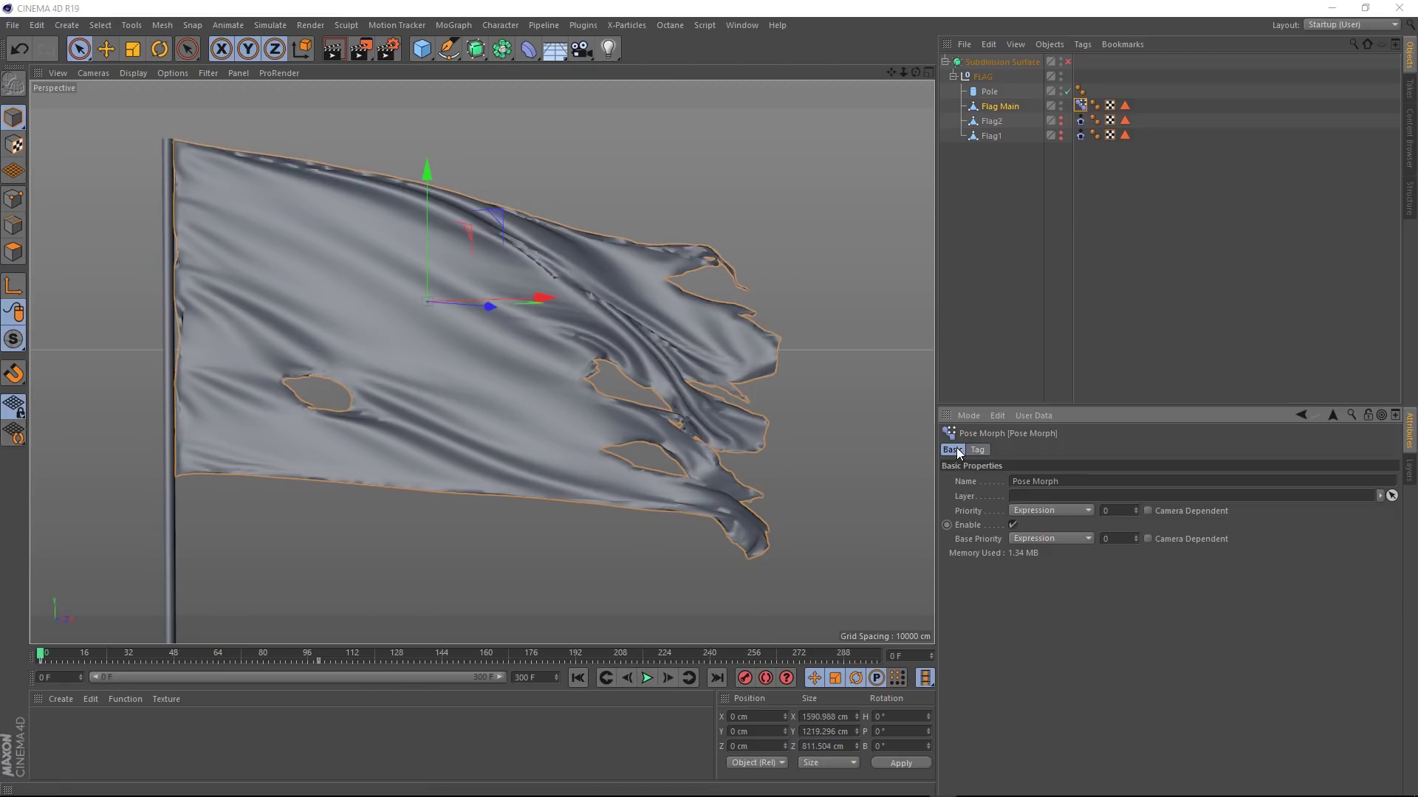
click(1053, 508)
click(1046, 518)
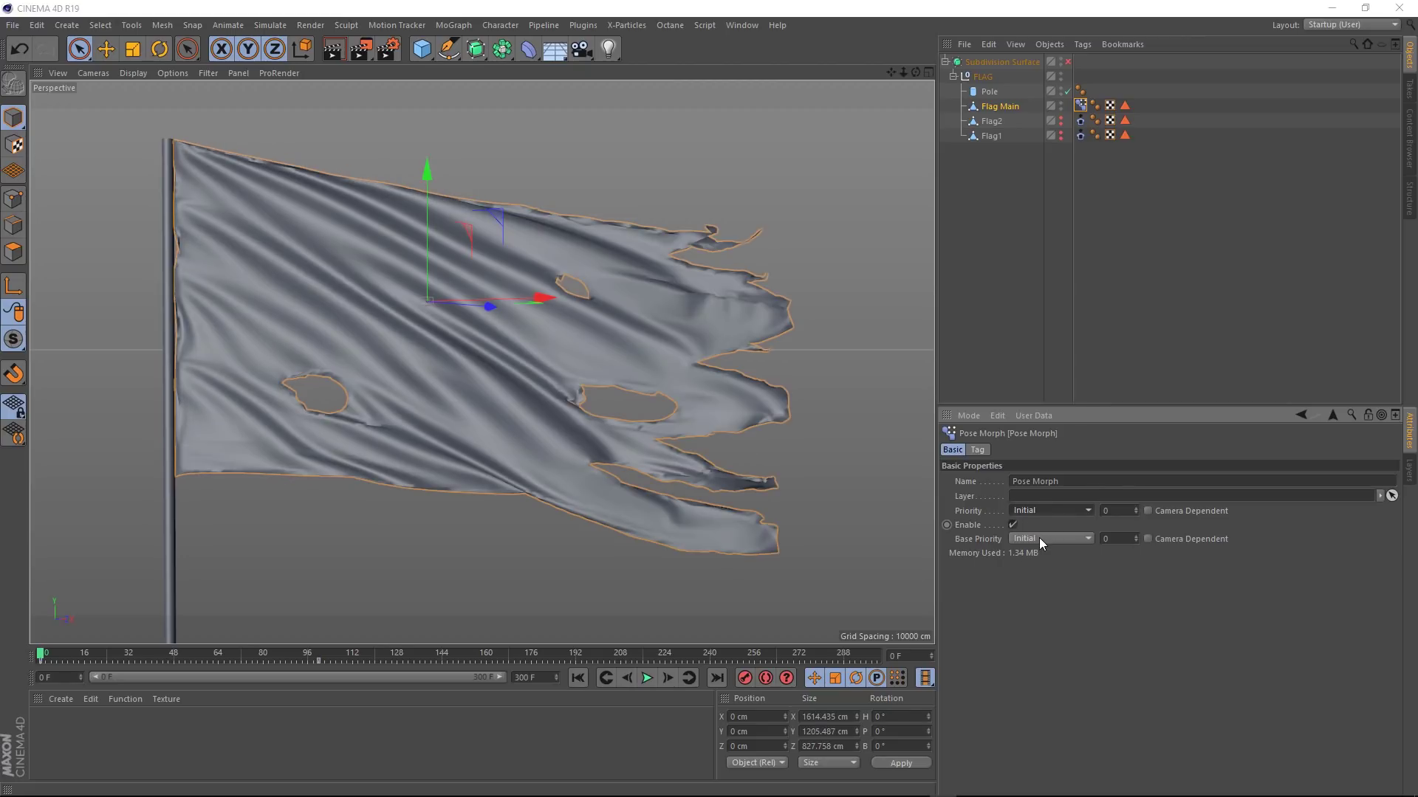
Play the animation to check the blended flag and enable the Subdivision Surface during playback.
click(647, 678)
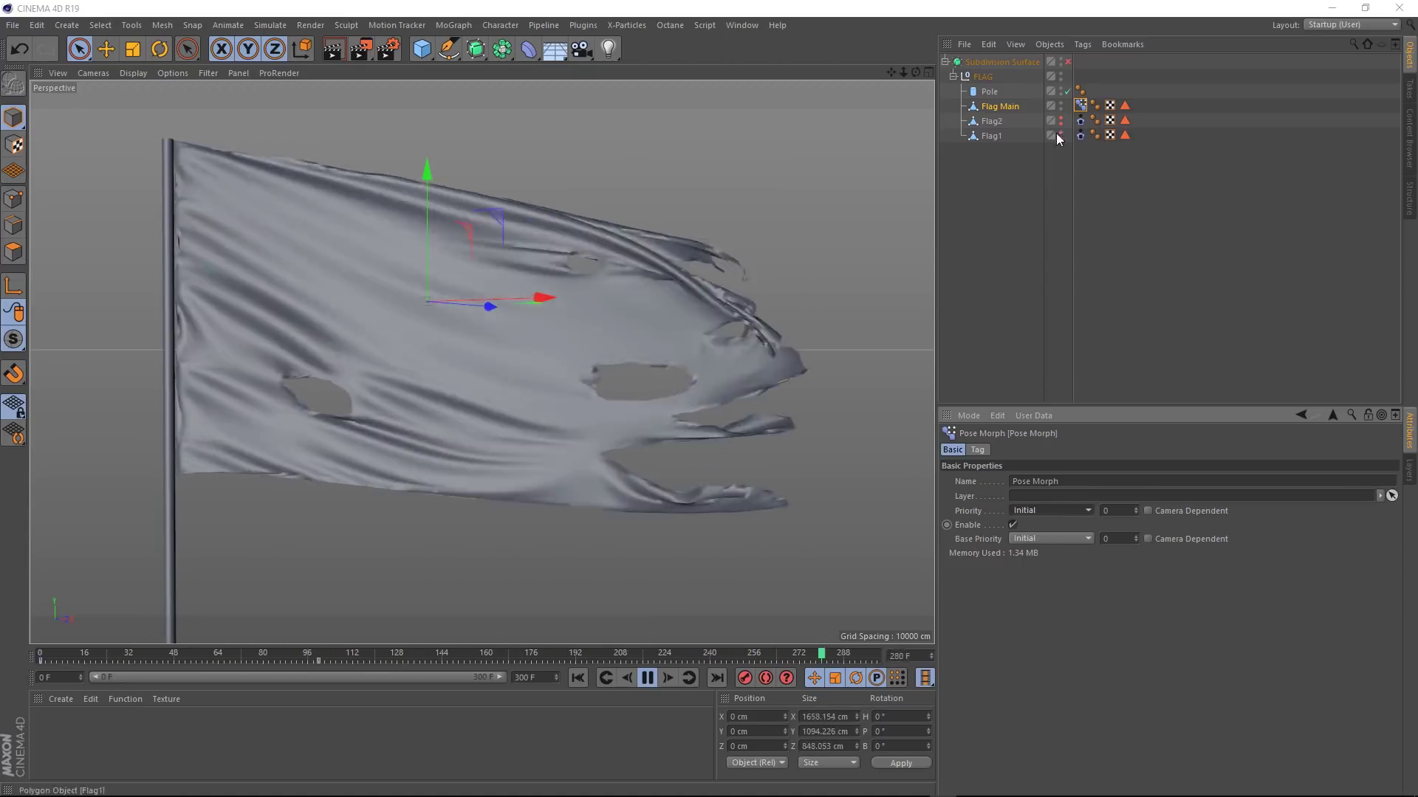
click(1067, 62)
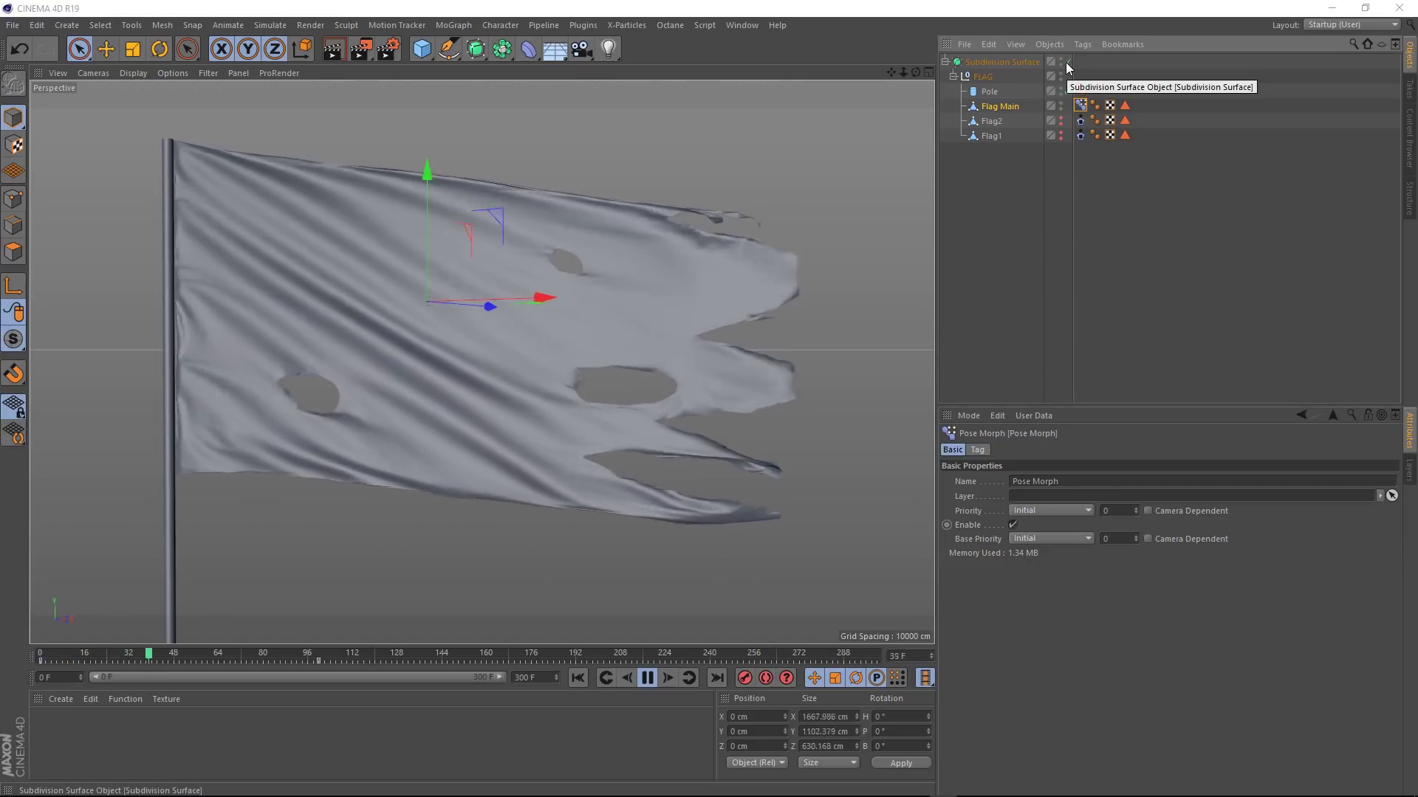